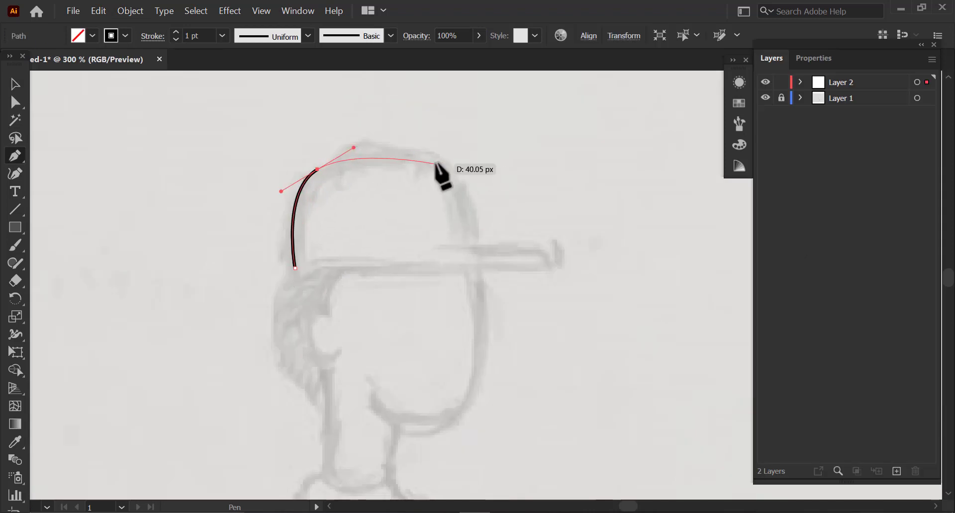
Finish tracing the cap's crown and rounded brim with the Pen tool and close the outline at its rear lower corner.
{"action": "left_click_drag", "start_coordinate": [436, 162], "coordinate": [462, 174]}
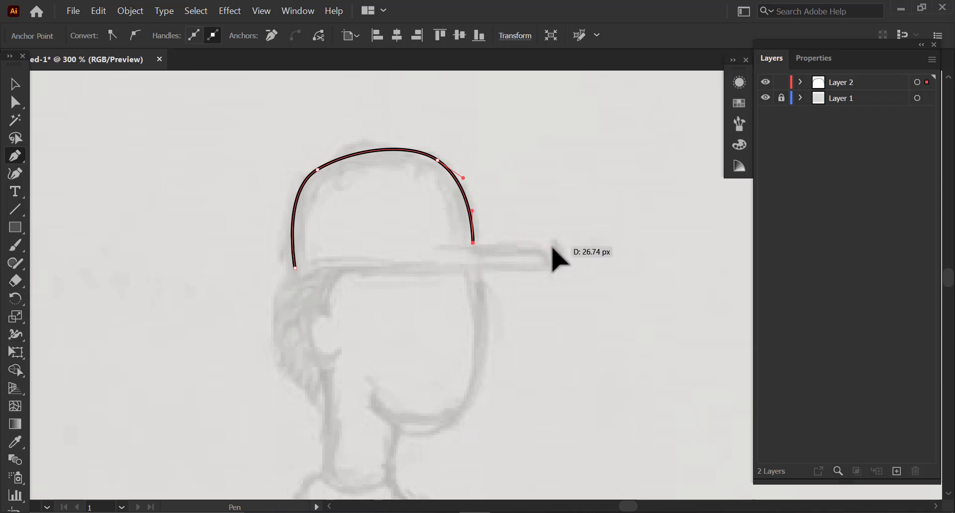
{"action": "left_click_drag", "start_coordinate": [552, 247], "coordinate": [536, 271]}
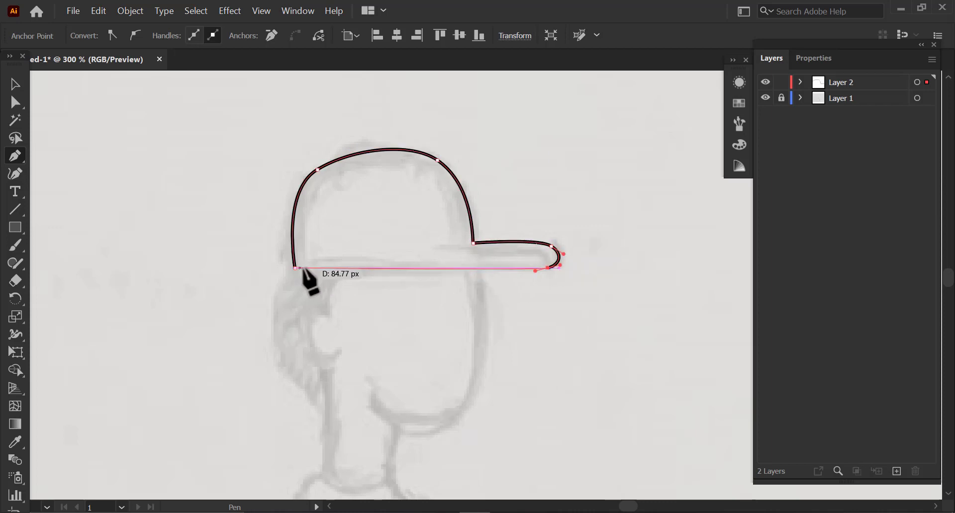
{"action": "left_click_drag", "start_coordinate": [318, 269], "coordinate": [304, 272]}
{"action": "key", "text": "ctrl+z"}
{"action": "left_click", "coordinate": [295, 268]}
Adjust the anchors and handles of the cap's crown so the curve follows the sketch more closely.
{"action": "left_click", "coordinate": [16, 102]}
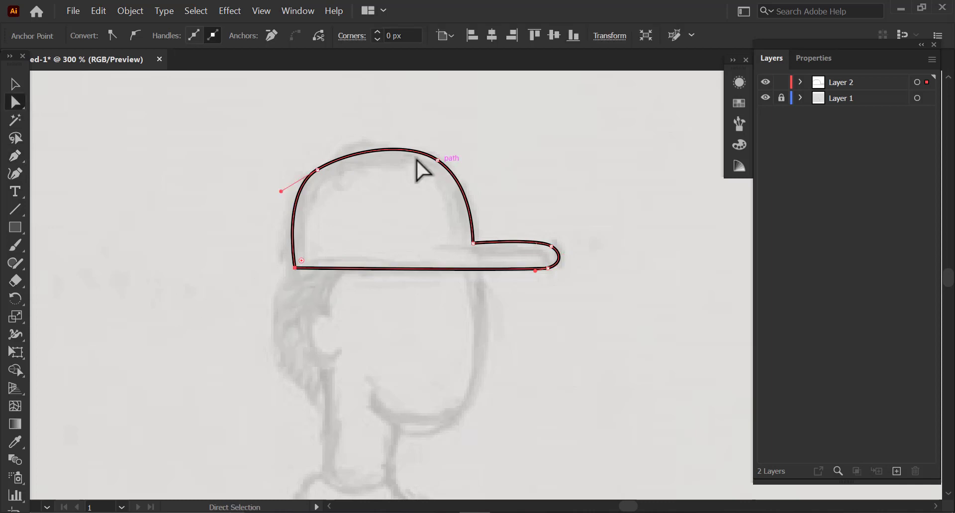
{"action": "left_click_drag", "start_coordinate": [438, 160], "coordinate": [438, 161]}
{"action": "left_click_drag", "start_coordinate": [317, 170], "coordinate": [360, 144]}
{"action": "left_click_drag", "start_coordinate": [437, 160], "coordinate": [442, 150]}
{"action": "left_click_drag", "start_coordinate": [455, 215], "coordinate": [477, 246]}
{"action": "left_click", "coordinate": [327, 162]}
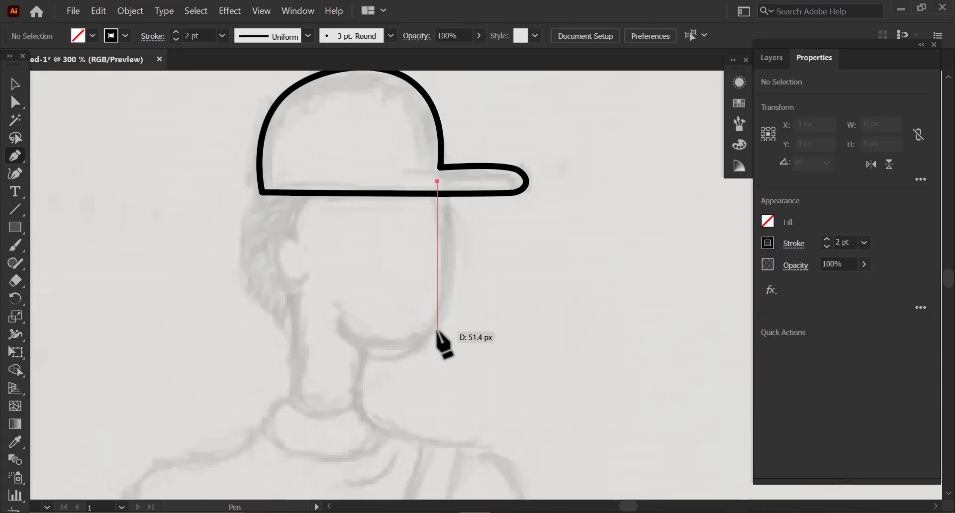
Trace the front of the face and the curved jaw from under the brim to the top of the neck.
{"action": "left_click_drag", "start_coordinate": [429, 335], "coordinate": [373, 397]}
{"action": "key", "text": "ctrl+z"}
{"action": "left_click_drag", "start_coordinate": [431, 339], "coordinate": [362, 398]}
{"action": "left_click_drag", "start_coordinate": [359, 347], "coordinate": [335, 340]}
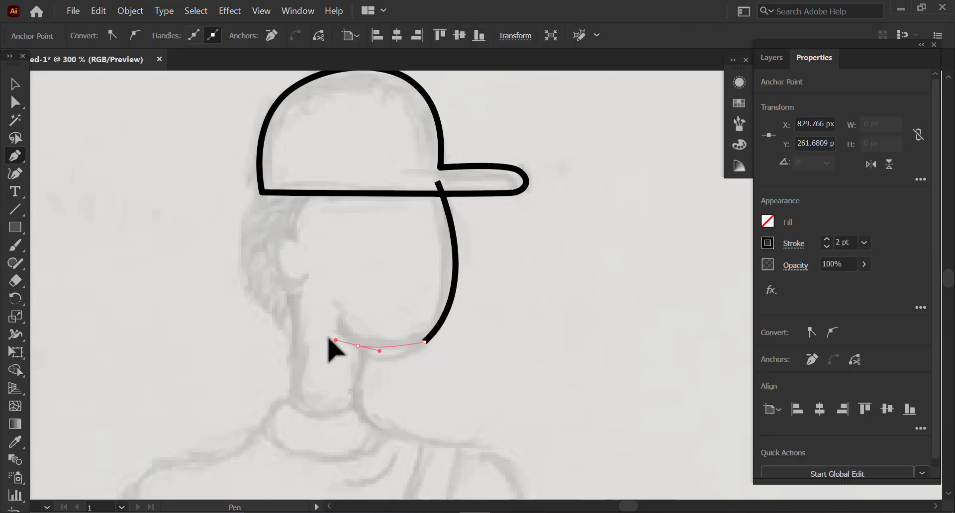
{"action": "left_click", "coordinate": [359, 346]}
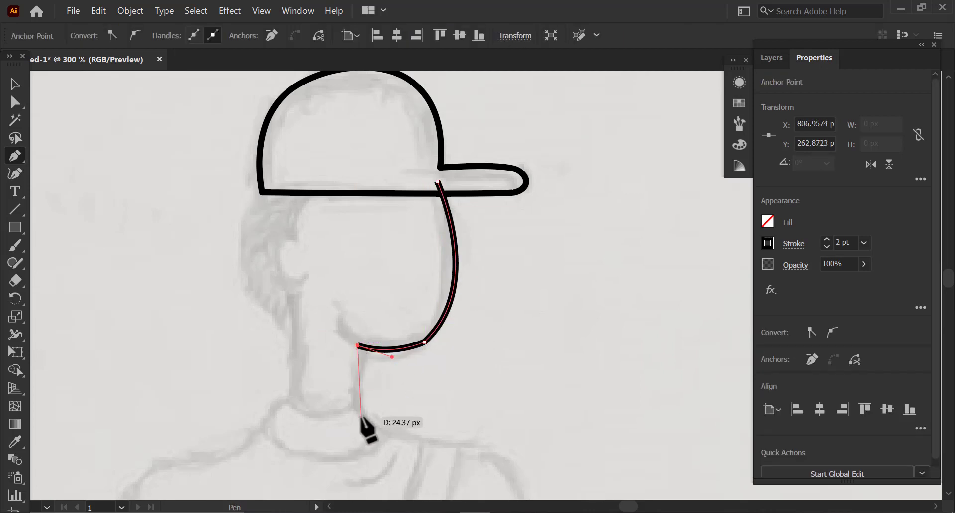
Trace the neck and the back of the head up into the cap, closing the face outline under the brim.
{"action": "left_click_drag", "start_coordinate": [361, 417], "coordinate": [362, 446]}
{"action": "left_click", "coordinate": [282, 426]}
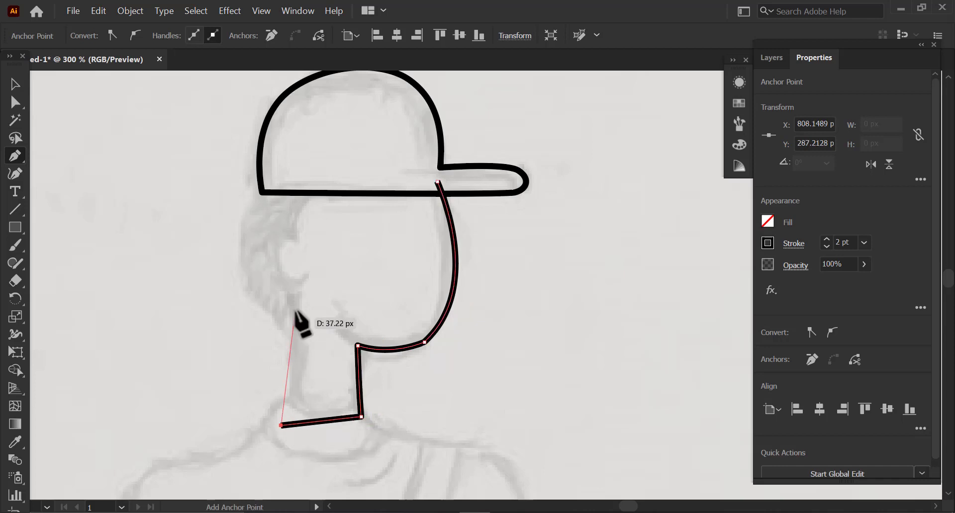
{"action": "left_click_drag", "start_coordinate": [298, 287], "coordinate": [299, 246]}
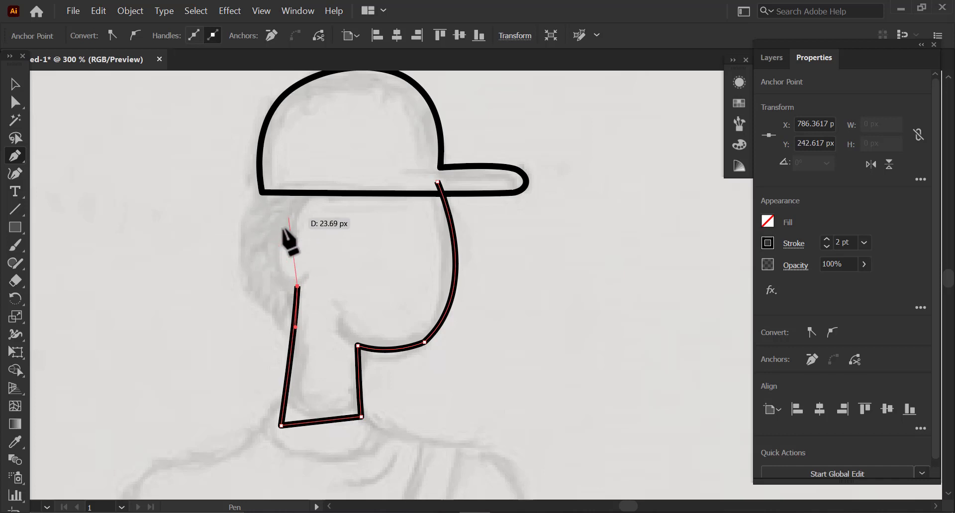
{"action": "left_click", "coordinate": [297, 173]}
{"action": "left_click", "coordinate": [438, 181]}
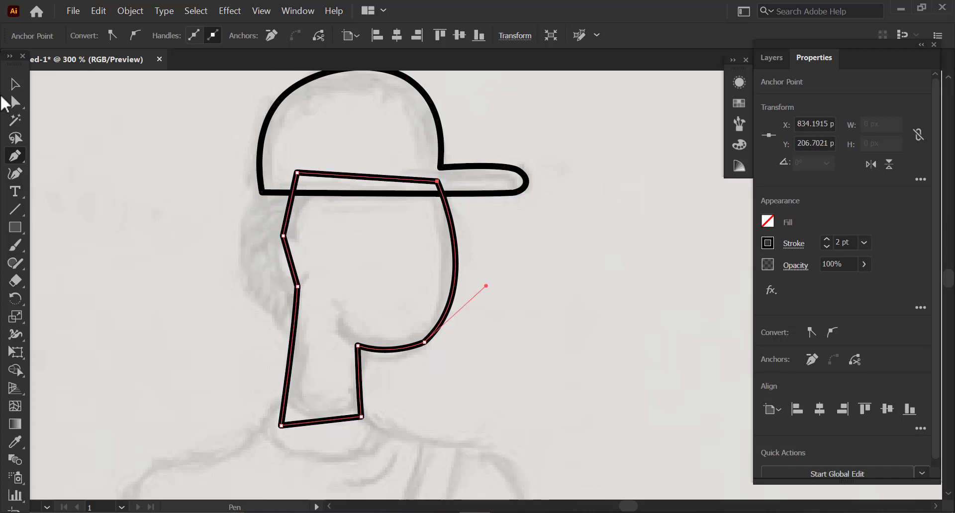
Refine the chin and jaw curves by adjusting their anchor handles to match the sketch, leaving the face outline deselected.
{"action": "left_click", "coordinate": [10, 102]}
{"action": "left_click_drag", "start_coordinate": [394, 363], "coordinate": [395, 368]}
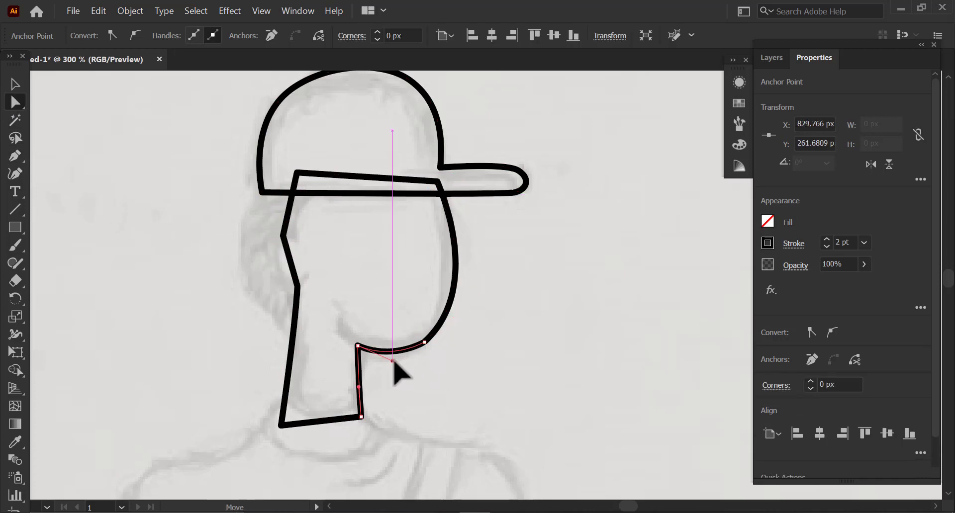
{"action": "left_click_drag", "start_coordinate": [454, 357], "coordinate": [398, 334]}
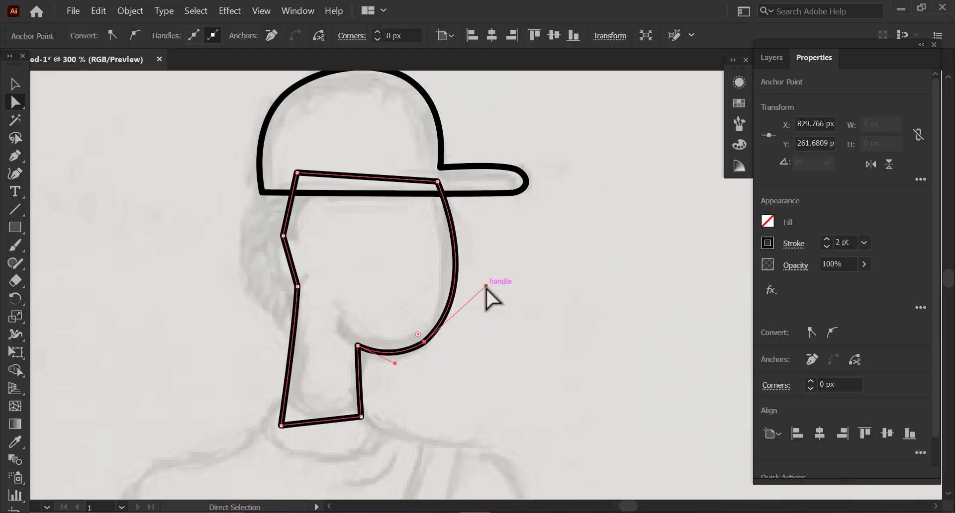
{"action": "left_click_drag", "start_coordinate": [487, 287], "coordinate": [493, 283]}
{"action": "left_click", "coordinate": [52, 126]}
Start a hair outline with the Pen tool at the cap's rear corner and draw the first jagged tufts downward.
{"action": "left_click", "coordinate": [14, 157]}
{"action": "left_click", "coordinate": [266, 179]}
{"action": "left_click_drag", "start_coordinate": [237, 238], "coordinate": [233, 255]}
{"action": "left_click", "coordinate": [249, 226]}
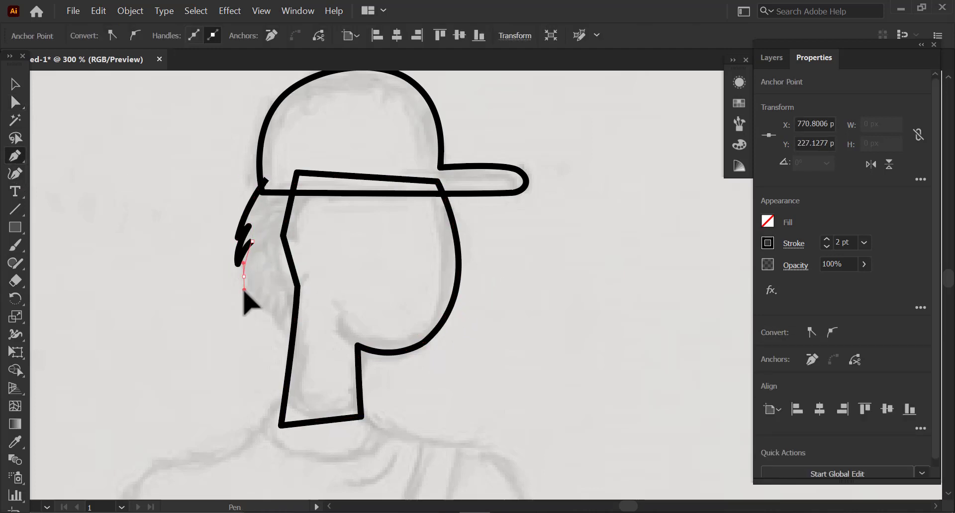
Continue the jagged hair tufts down to the nape and close the hair outline with a straight front edge up into the cap.
{"action": "key", "text": "ctrl+plus"}
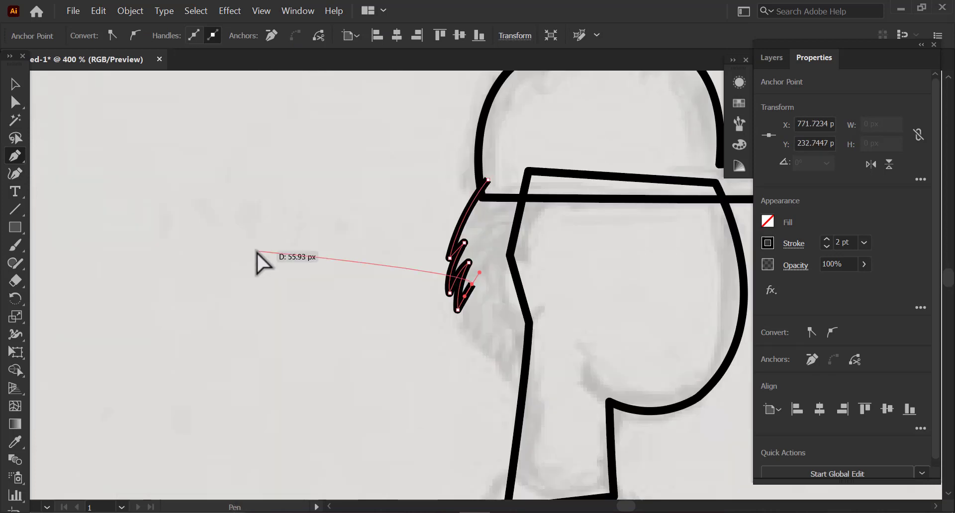
{"action": "left_click_drag", "start_coordinate": [464, 284], "coordinate": [333, 234]}
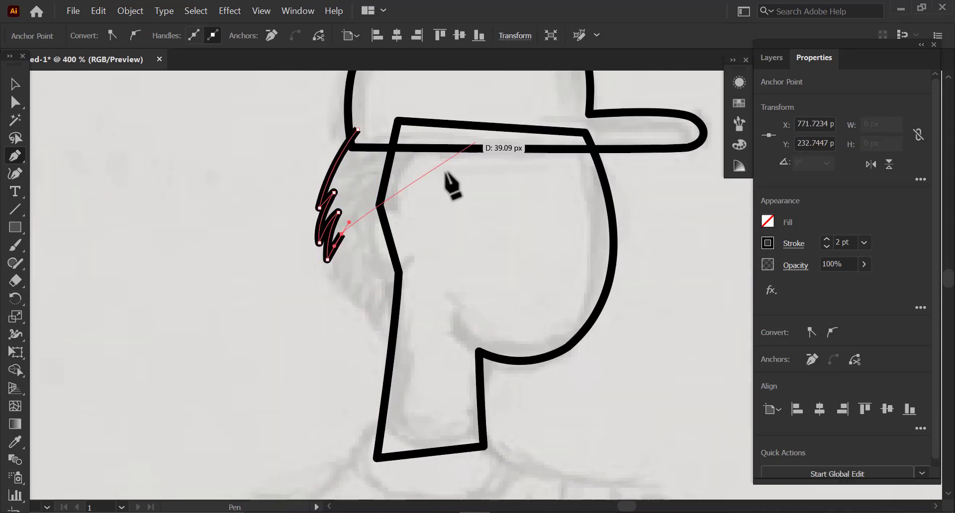
{"action": "left_click_drag", "start_coordinate": [335, 294], "coordinate": [356, 275]}
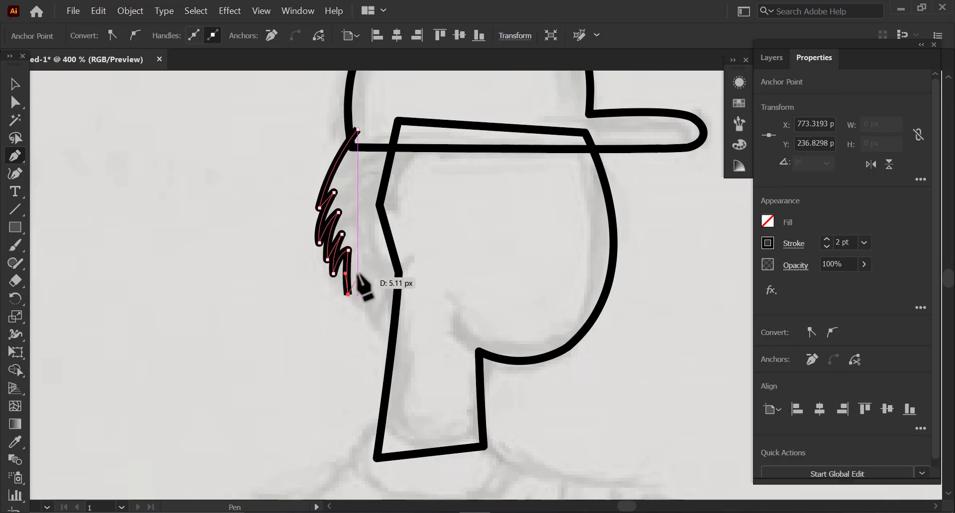
{"action": "left_click_drag", "start_coordinate": [377, 335], "coordinate": [383, 340]}
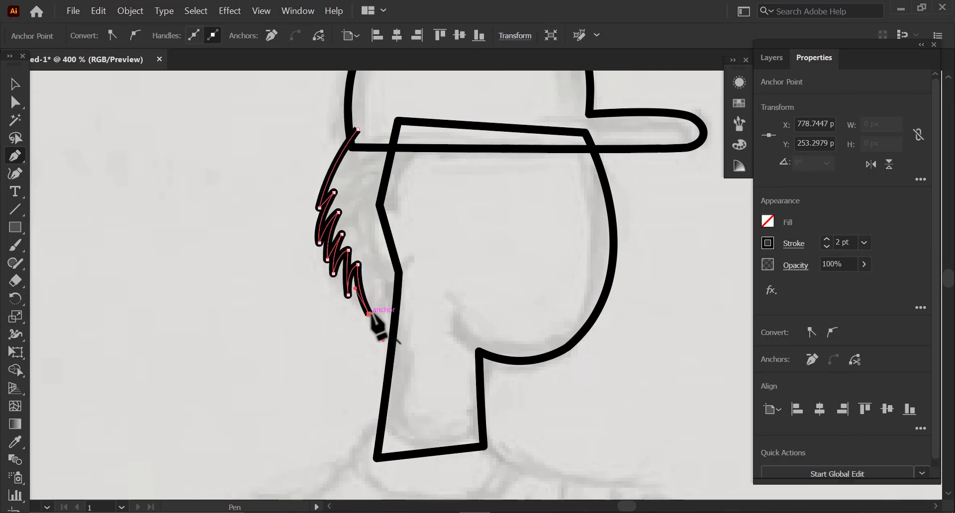
{"action": "mouse_move", "coordinate": [383, 298]}
{"action": "left_mouse_down"}
{"action": "mouse_move", "coordinate": [372, 314]}
{"action": "mouse_move", "coordinate": [380, 282]}
{"action": "left_mouse_up"}
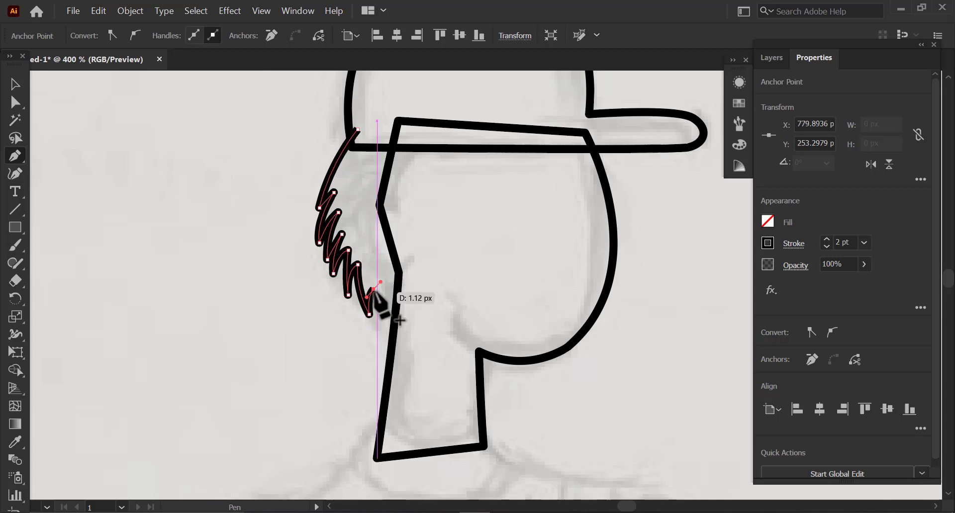
{"action": "left_click", "coordinate": [374, 290]}
{"action": "left_click_drag", "start_coordinate": [397, 337], "coordinate": [421, 353]}
{"action": "left_click", "coordinate": [398, 337]}
{"action": "left_click", "coordinate": [462, 110]}
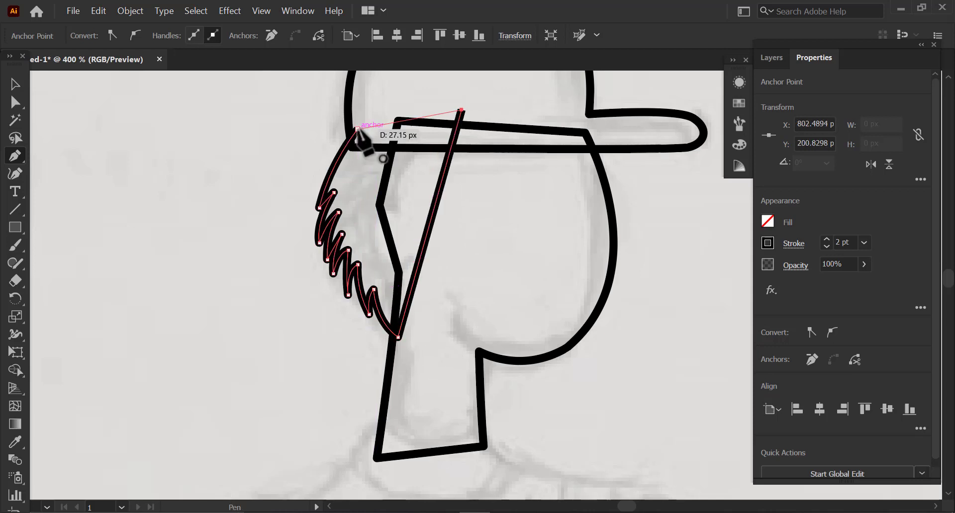
{"action": "left_click", "coordinate": [357, 129]}
Adjust the tips of the hair tufts at the back of the head.
{"action": "left_click", "coordinate": [15, 102]}
{"action": "left_click_drag", "start_coordinate": [370, 315], "coordinate": [335, 280]}
{"action": "left_click_drag", "start_coordinate": [319, 208], "coordinate": [314, 207]}
Draw a closed ear outline over the sketched ear with the Pen tool, including the notch on its front side.
{"action": "left_click_drag", "start_coordinate": [370, 221], "coordinate": [363, 238]}
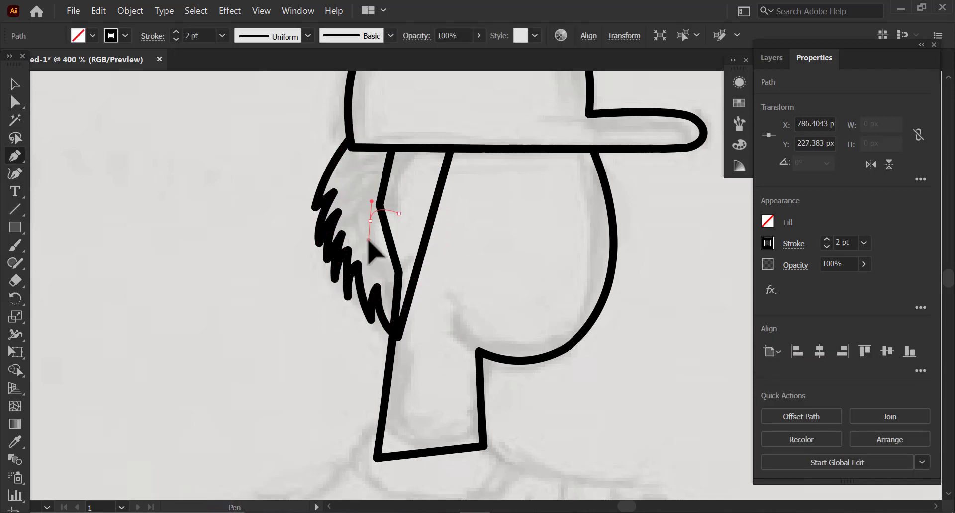
{"action": "left_click_drag", "start_coordinate": [383, 269], "coordinate": [394, 278]}
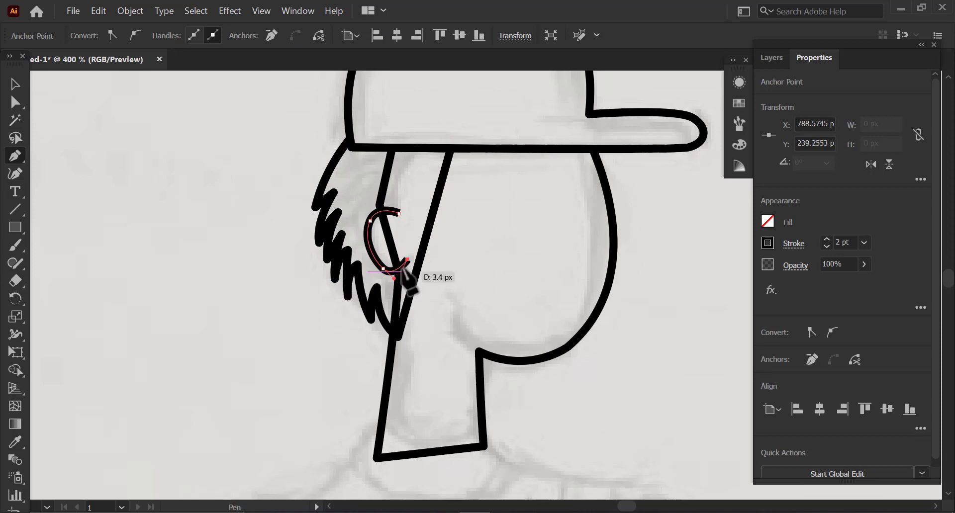
{"action": "left_click", "coordinate": [397, 245]}
{"action": "left_click_drag", "start_coordinate": [394, 231], "coordinate": [403, 227]}
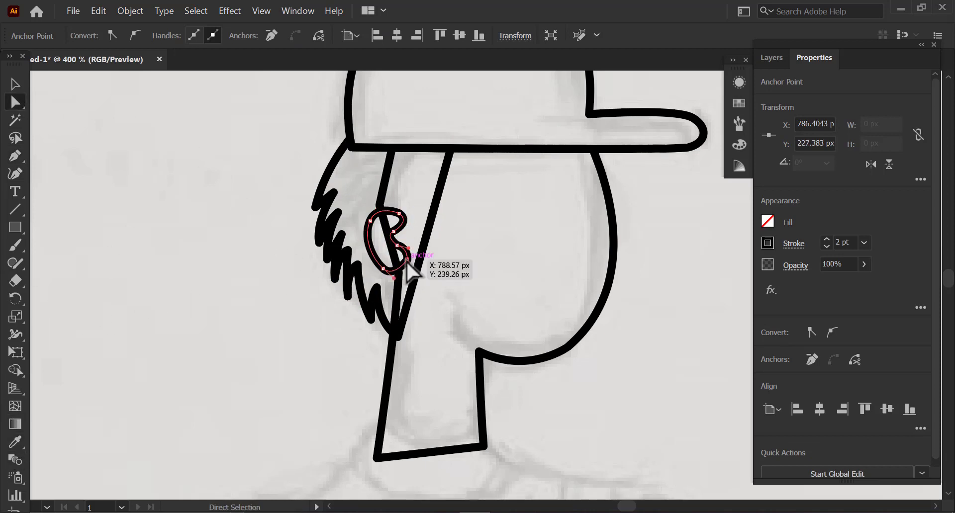
Smooth the ear's lower curve and upper front anchor, leaving the ear deselected.
{"action": "left_click_drag", "start_coordinate": [393, 279], "coordinate": [398, 282]}
{"action": "left_click_drag", "start_coordinate": [399, 214], "coordinate": [397, 210]}
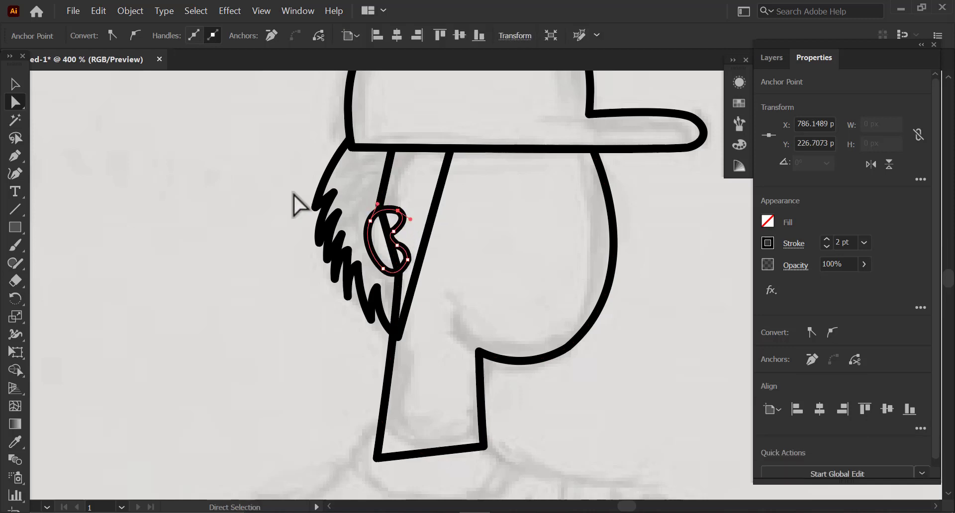
{"action": "left_click", "coordinate": [310, 207]}
{"action": "key", "text": "v"}
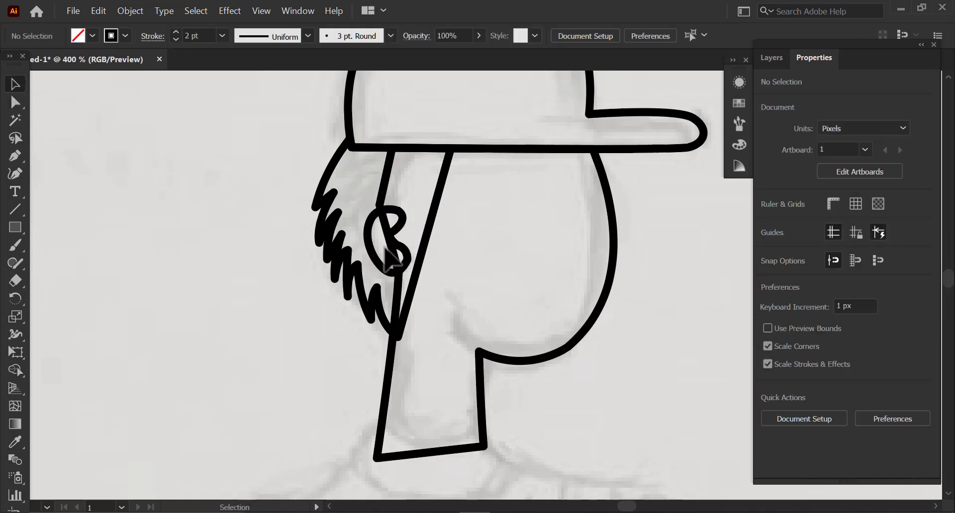
Bend the hair's front edge inward toward the ear with the Curvature tool and move its top anchor back along the cap's edge.
{"action": "key", "text": "a"}
{"action": "left_click", "coordinate": [401, 336]}
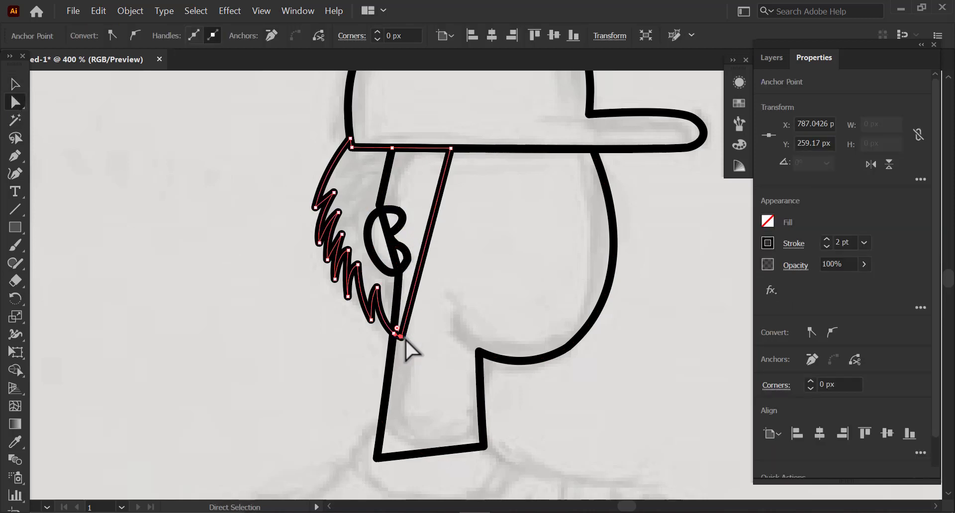
{"action": "left_click", "coordinate": [15, 174]}
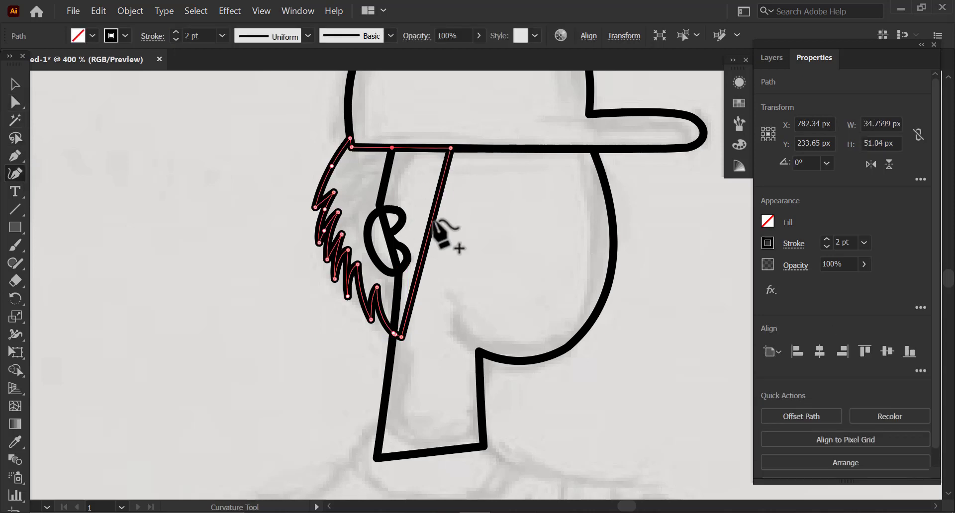
{"action": "left_click_drag", "start_coordinate": [432, 219], "coordinate": [401, 218]}
{"action": "key", "text": "a"}
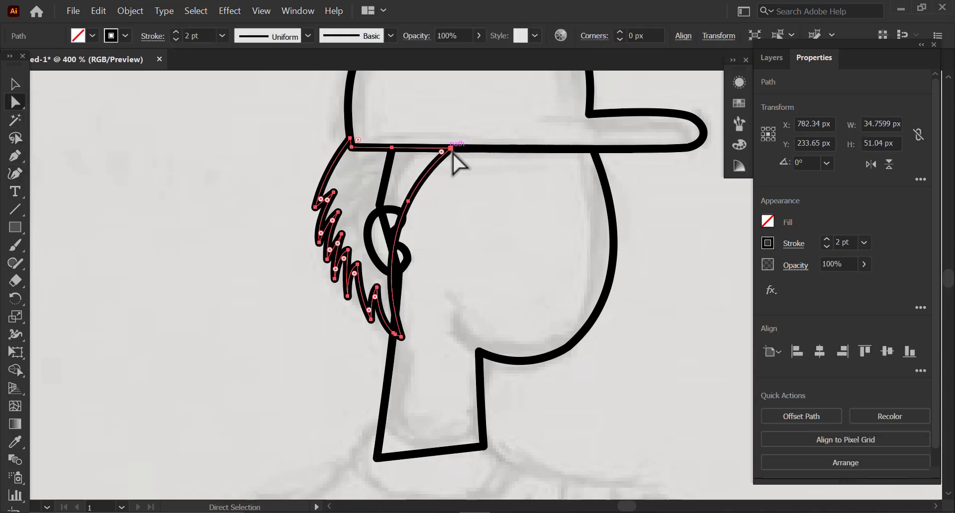
{"action": "left_click_drag", "start_coordinate": [451, 149], "coordinate": [418, 186]}
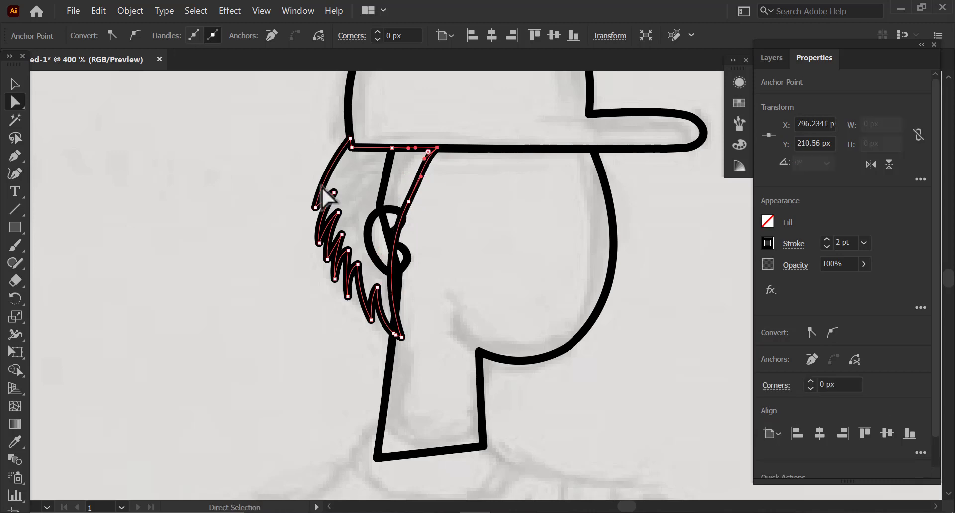
Select all the outlines and merge the overlapping regions inside the hair and ear with the Shape Builder tool.
{"action": "key", "text": "v"}
{"action": "left_click", "coordinate": [354, 195]}
{"action": "left_click", "coordinate": [404, 210]}
{"action": "left_click", "coordinate": [640, 212]}
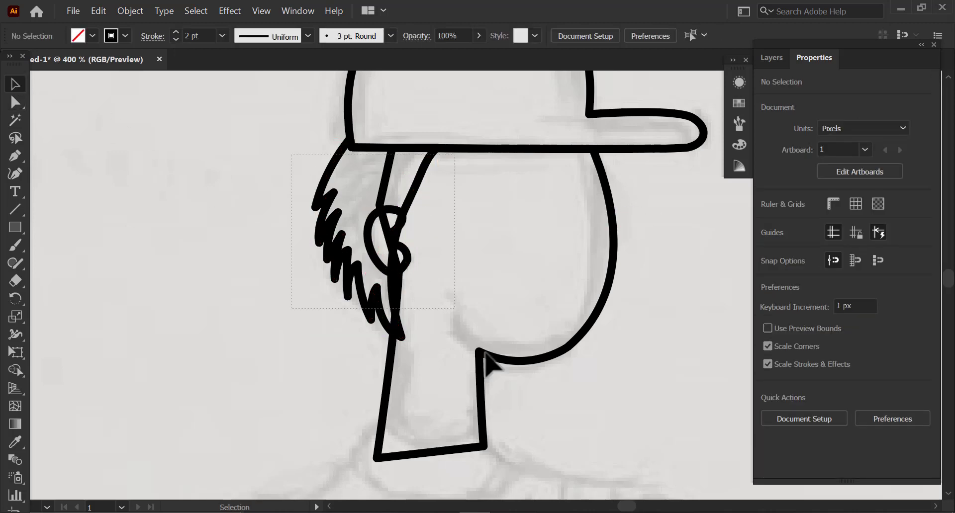
{"action": "key", "text": "ctrl+a"}
{"action": "left_click", "coordinate": [15, 370]}
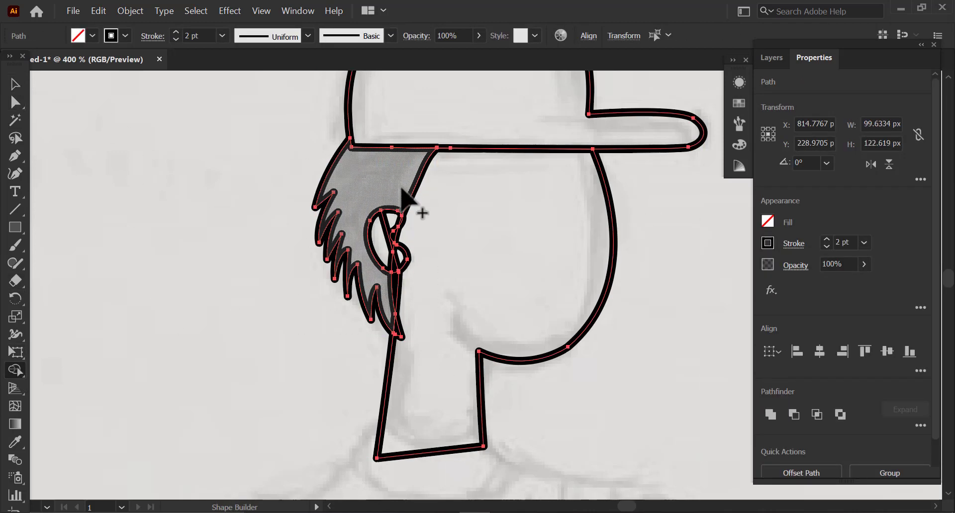
{"action": "mouse_move", "coordinate": [356, 268]}
{"action": "left_mouse_down"}
{"action": "mouse_move", "coordinate": [381, 287]}
{"action": "mouse_move", "coordinate": [377, 306]}
{"action": "left_mouse_up"}
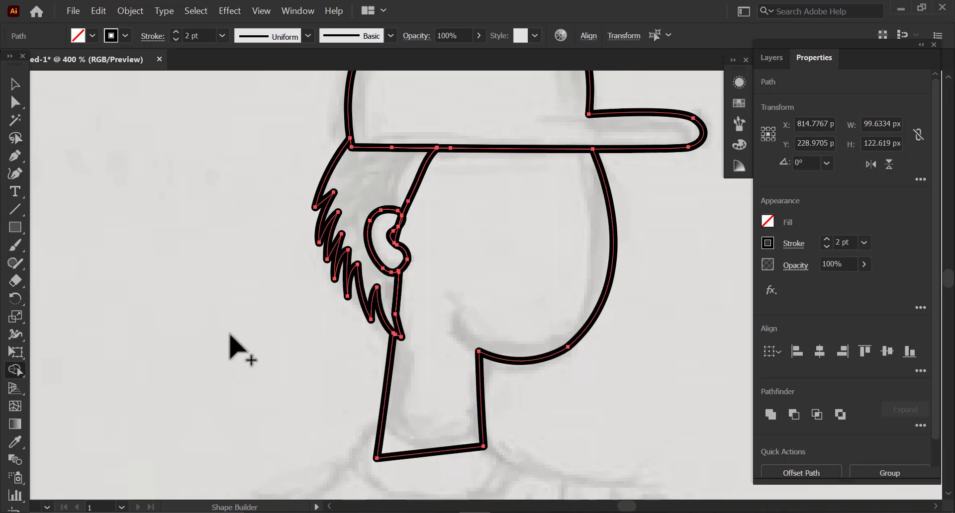
{"action": "key", "text": "v"}
{"action": "left_click", "coordinate": [117, 187]}
Trace the collar's rounded sides and lower edge around the base of the neck with the Pen tool.
{"action": "left_click_drag", "start_coordinate": [412, 251], "coordinate": [369, 287]}
{"action": "left_click_drag", "start_coordinate": [517, 262], "coordinate": [470, 272]}
{"action": "left_click_drag", "start_coordinate": [383, 454], "coordinate": [444, 175]}
{"action": "key", "text": "ctrl+minus"}
{"action": "key", "text": "ctrl+minus"}
{"action": "key", "text": "ctrl+plus"}
{"action": "left_click_drag", "start_coordinate": [320, 215], "coordinate": [301, 235]}
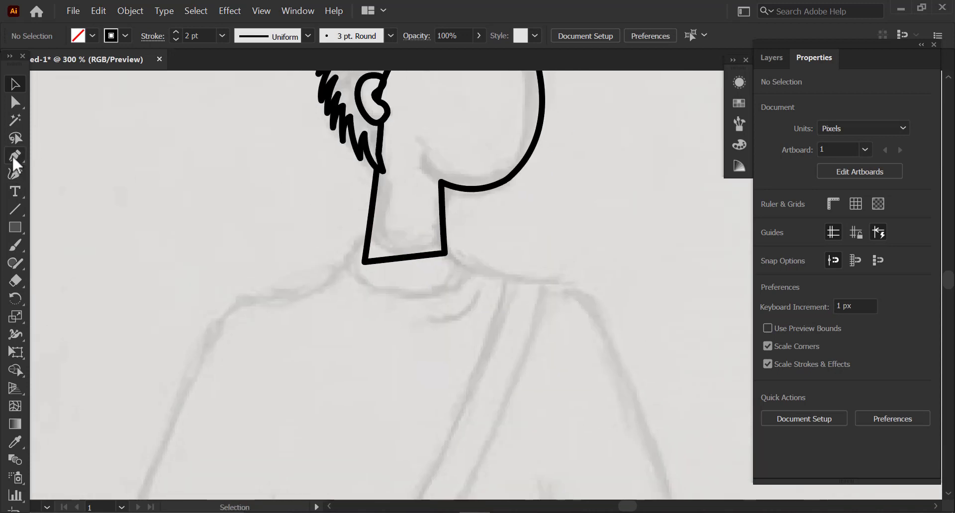
{"action": "left_click", "coordinate": [15, 156]}
{"action": "left_click", "coordinate": [364, 232]}
{"action": "left_click_drag", "start_coordinate": [342, 260], "coordinate": [344, 272]}
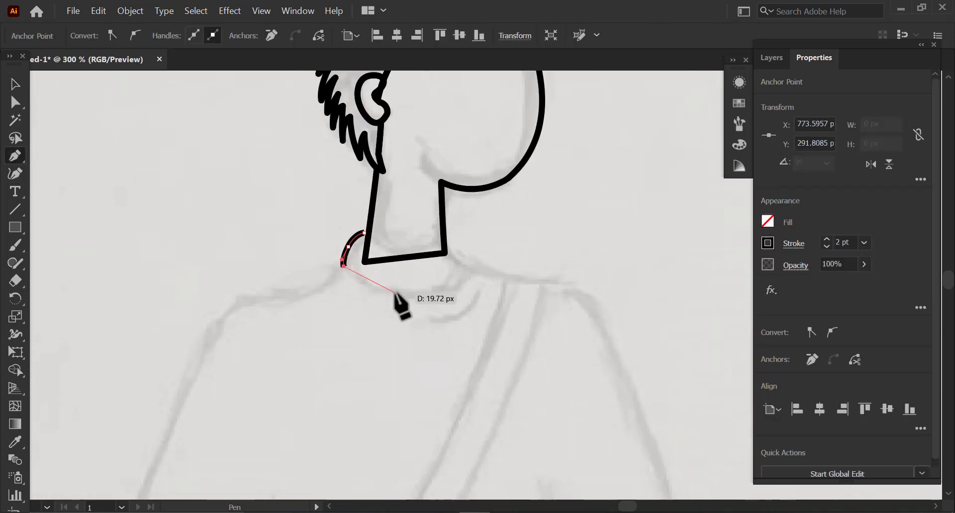
{"action": "left_click_drag", "start_coordinate": [469, 266], "coordinate": [474, 245]}
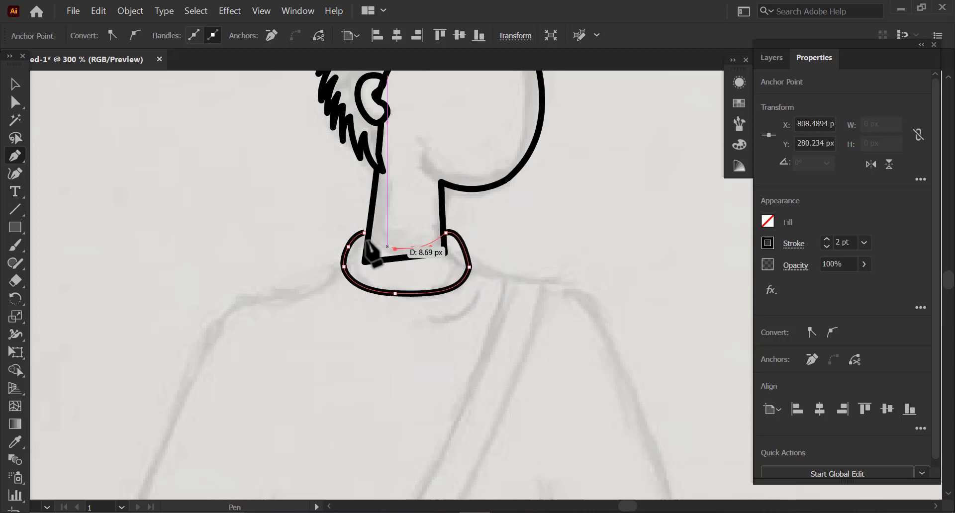
Close the collar outline with a smooth, downward-curving upper edge across the neck.
{"action": "key", "text": "ctrl+space"}
{"action": "left_click_drag", "start_coordinate": [384, 245], "coordinate": [401, 296]}
{"action": "key", "text": "a"}
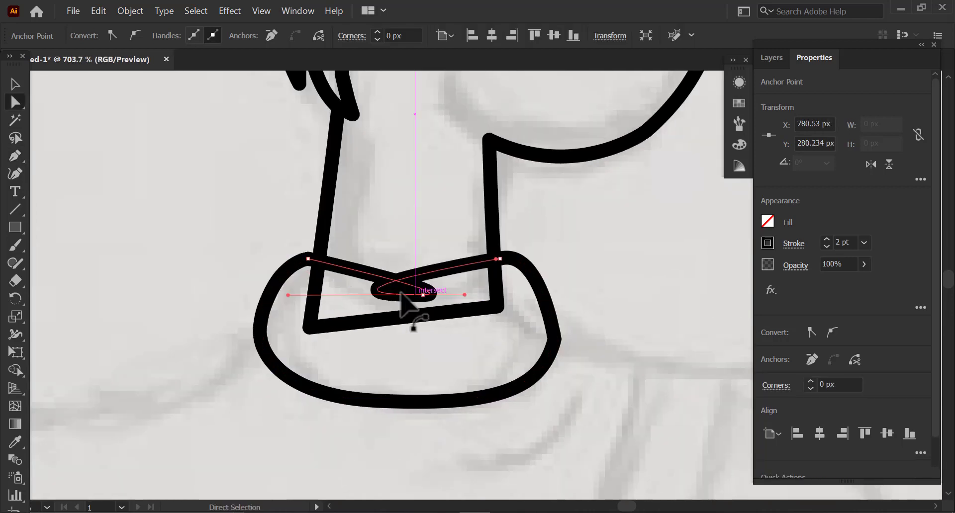
{"action": "key", "text": "ctrl+z"}
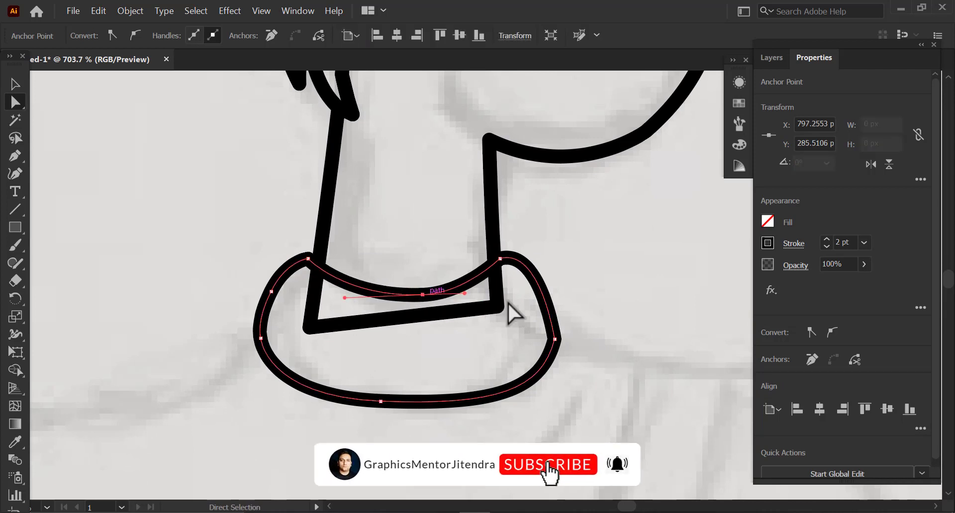
Smooth the collar's sides and lower edge by adjusting the curve handles of its anchors.
{"action": "left_click", "coordinate": [556, 340]}
{"action": "left_click", "coordinate": [557, 251]}
{"action": "left_click", "coordinate": [555, 339]}
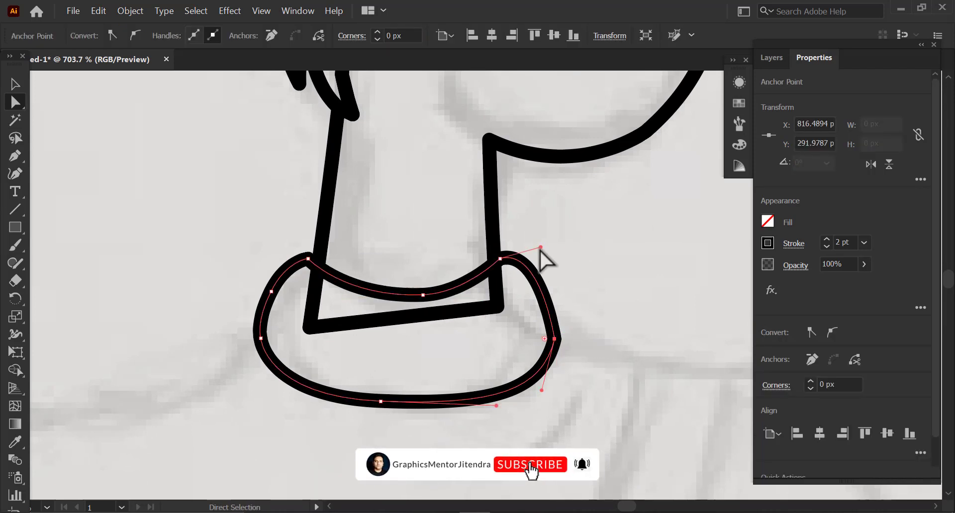
{"action": "left_click_drag", "start_coordinate": [541, 247], "coordinate": [561, 254]}
{"action": "left_click_drag", "start_coordinate": [255, 344], "coordinate": [299, 276]}
{"action": "left_click", "coordinate": [283, 244]}
{"action": "left_click_drag", "start_coordinate": [414, 390], "coordinate": [374, 313]}
{"action": "left_click_drag", "start_coordinate": [552, 364], "coordinate": [523, 345]}
Trace the right shoulder and the sleeve's outer edge from the collar down to the sleeve's pointed tip with the Pen tool.
{"action": "scroll", "coordinate": [528, 343], "scroll_direction": "down", "scroll_amount": 5}
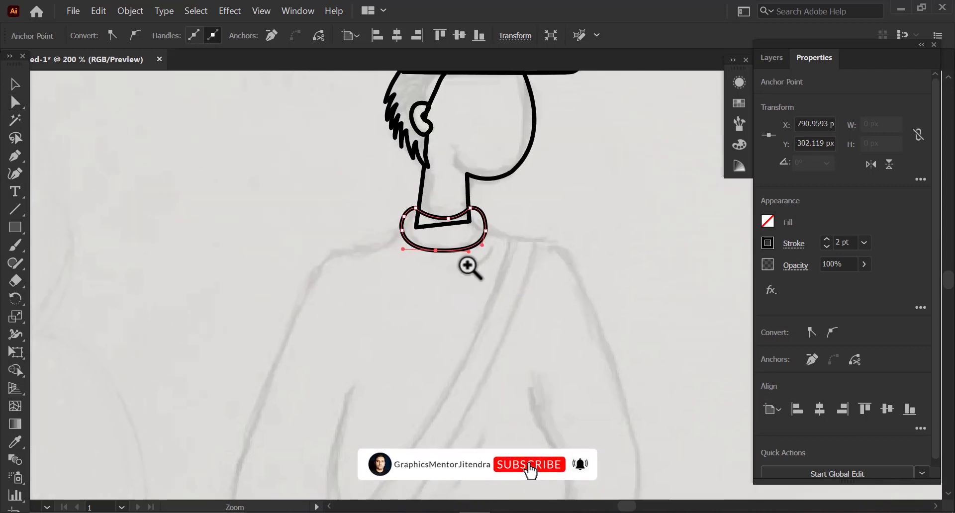
{"action": "key", "text": "p"}
{"action": "left_click", "coordinate": [460, 214]}
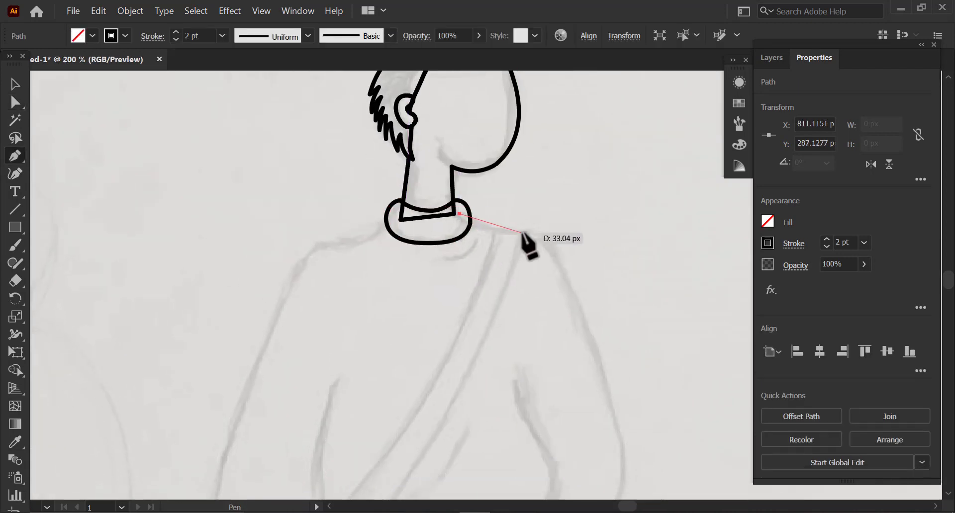
{"action": "mouse_move", "coordinate": [522, 233]}
{"action": "left_mouse_down"}
{"action": "mouse_move", "coordinate": [563, 232]}
{"action": "mouse_move", "coordinate": [556, 247]}
{"action": "left_mouse_up"}
{"action": "left_click_drag", "start_coordinate": [582, 337], "coordinate": [576, 247]}
{"action": "left_click_drag", "start_coordinate": [599, 290], "coordinate": [613, 348]}
{"action": "left_click_drag", "start_coordinate": [622, 335], "coordinate": [644, 227]}
{"action": "left_click_drag", "start_coordinate": [625, 314], "coordinate": [570, 298]}
{"action": "left_click", "coordinate": [579, 388]}
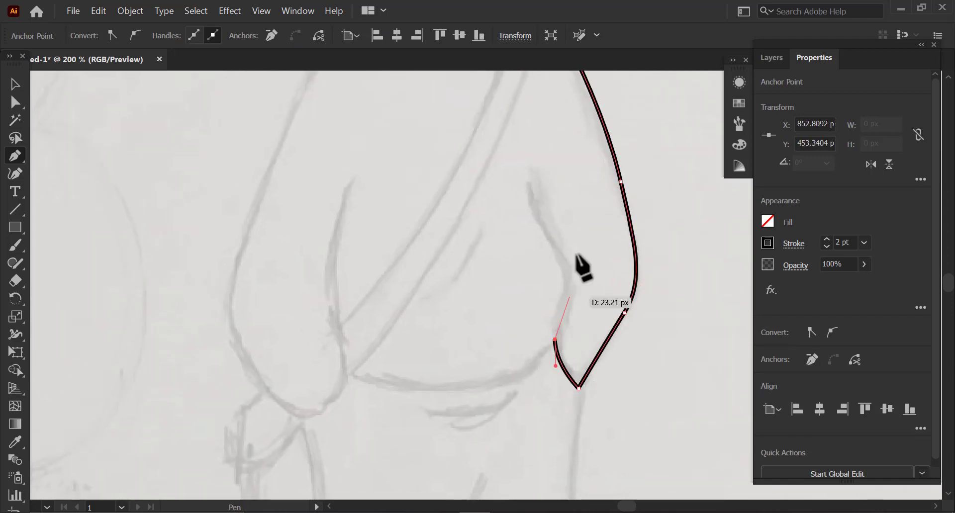
Continue the body outline along the curved shirt hem to the inside of the left sleeve.
{"action": "left_click", "coordinate": [568, 272]}
{"action": "left_click_drag", "start_coordinate": [528, 191], "coordinate": [581, 220]}
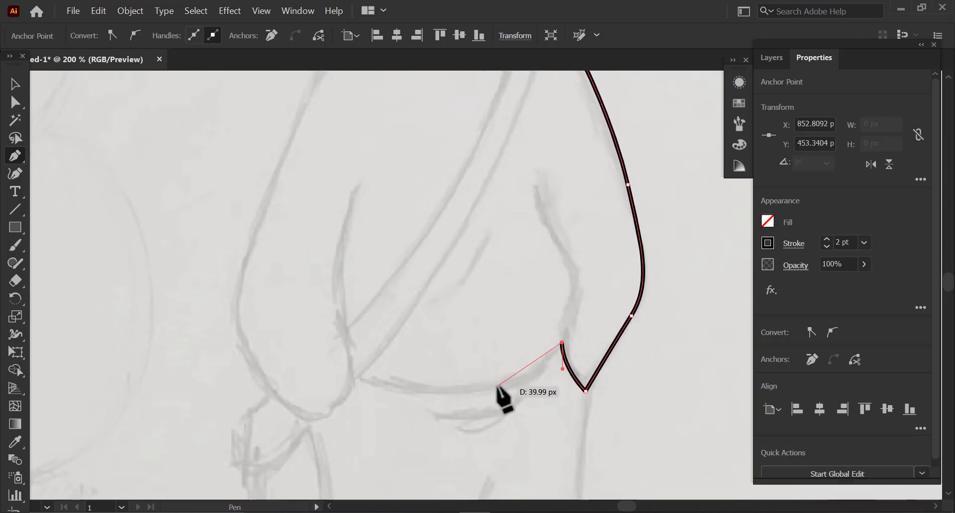
{"action": "left_click_drag", "start_coordinate": [497, 386], "coordinate": [450, 393]}
{"action": "left_click_drag", "start_coordinate": [352, 373], "coordinate": [300, 349]}
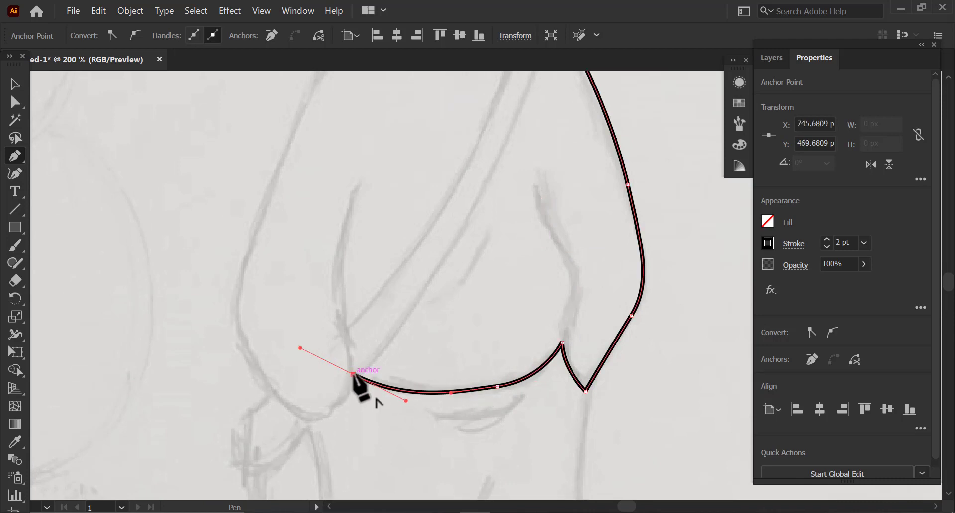
Trace the left sleeve's rounded end, outer edge and shoulder up to the collar.
{"action": "left_click_drag", "start_coordinate": [329, 413], "coordinate": [239, 287]}
{"action": "left_click_drag", "start_coordinate": [327, 127], "coordinate": [300, 252]}
{"action": "left_click_drag", "start_coordinate": [291, 202], "coordinate": [302, 181]}
{"action": "left_click_drag", "start_coordinate": [326, 174], "coordinate": [349, 176]}
{"action": "left_click_drag", "start_coordinate": [385, 149], "coordinate": [394, 129]}
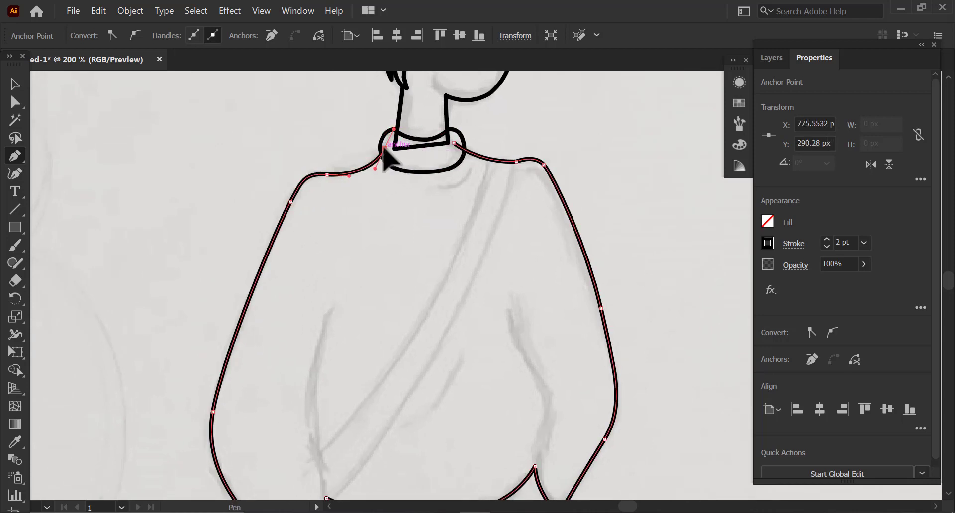
Smooth the body's right shoulder by moving its two upper anchors with the Direct Selection tool.
{"action": "key", "text": "a"}
{"action": "left_click", "coordinate": [535, 168], "text": "ctrl"}
{"action": "left_click_drag", "start_coordinate": [367, 278], "coordinate": [388, 177]}
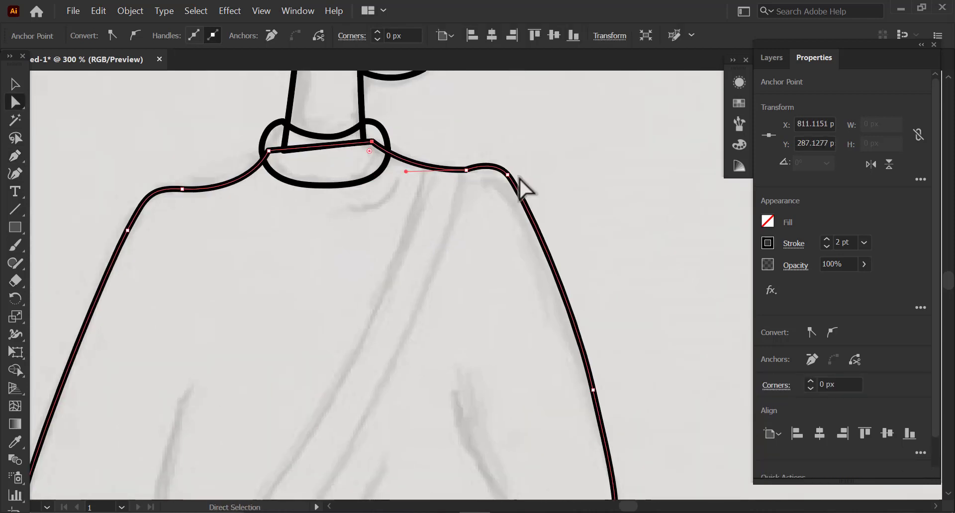
{"action": "left_click_drag", "start_coordinate": [512, 177], "coordinate": [516, 183]}
{"action": "left_click_drag", "start_coordinate": [463, 168], "coordinate": [453, 169]}
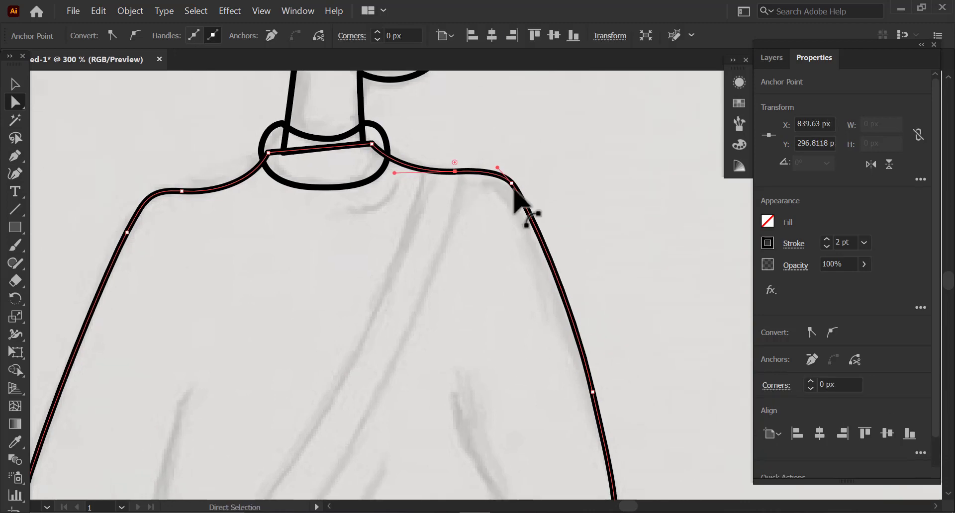
{"action": "left_click", "coordinate": [512, 184]}
{"action": "left_click_drag", "start_coordinate": [511, 184], "coordinate": [509, 187]}
Trace the right trouser leg's outer edge from the right sleeve tip down to the hem with the Pen tool.
{"action": "left_click_drag", "start_coordinate": [267, 308], "coordinate": [302, 101]}
{"action": "left_click_drag", "start_coordinate": [499, 273], "coordinate": [486, 115]}
{"action": "left_click", "coordinate": [441, 254], "text": "ctrl+alt"}
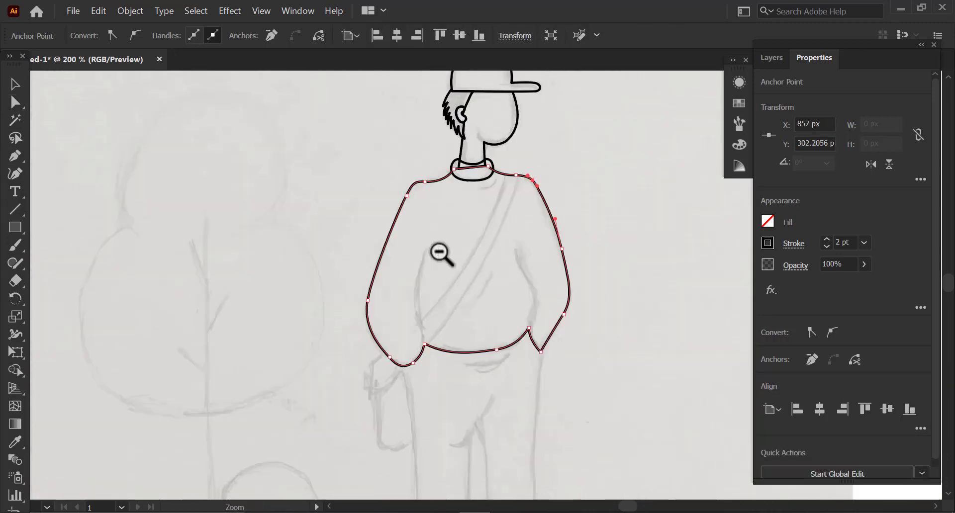
{"action": "left_click", "coordinate": [467, 279], "text": "ctrl"}
{"action": "left_click_drag", "start_coordinate": [490, 391], "coordinate": [383, 123]}
{"action": "key", "text": "p"}
{"action": "mouse_move", "coordinate": [472, 180]}
{"action": "left_mouse_down"}
{"action": "mouse_move", "coordinate": [457, 216]}
{"action": "mouse_move", "coordinate": [466, 179]}
{"action": "left_mouse_up"}
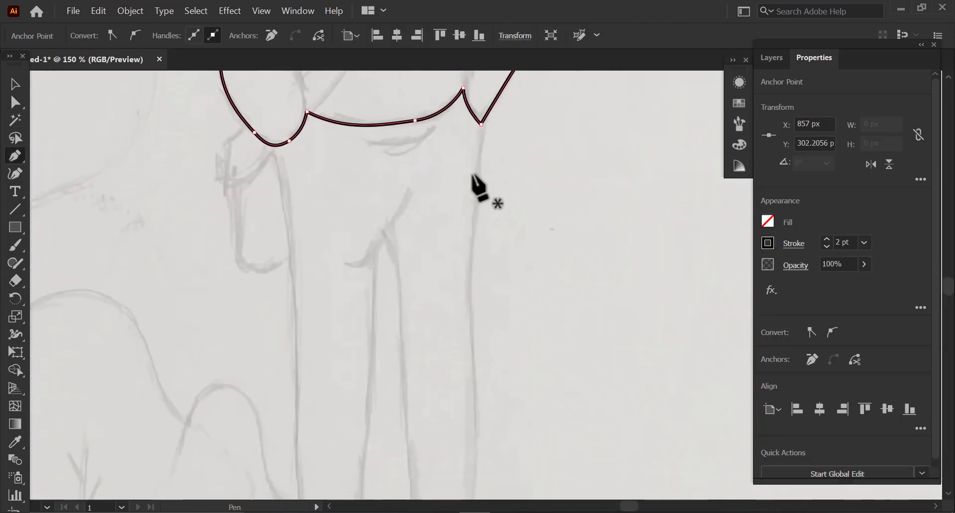
{"action": "left_click", "coordinate": [481, 107]}
{"action": "left_click", "coordinate": [485, 129]}
{"action": "left_click_drag", "start_coordinate": [476, 278], "coordinate": [508, 243]}
{"action": "left_click", "coordinate": [496, 417]}
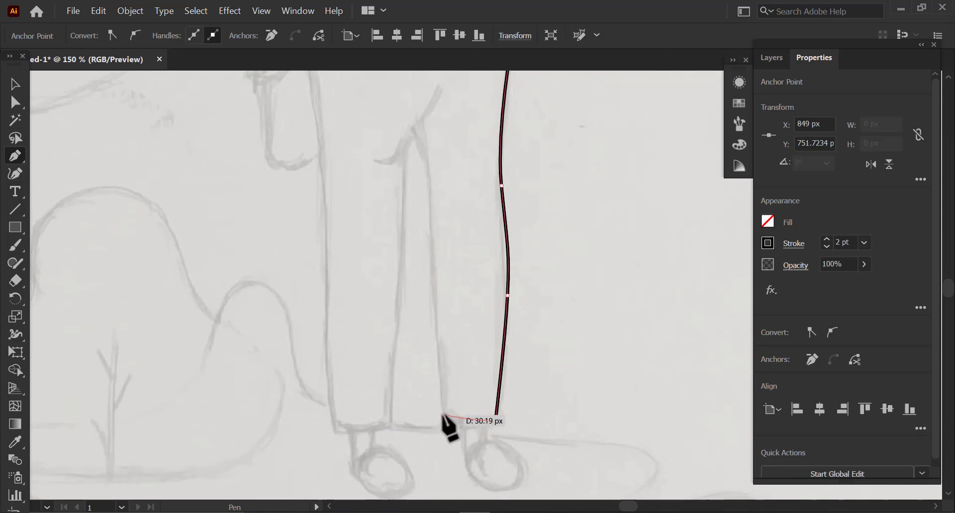
Continue the trouser outline along the right leg's hem and up its inner edge to the crotch.
{"action": "left_click_drag", "start_coordinate": [442, 415], "coordinate": [438, 400]}
{"action": "left_click_drag", "start_coordinate": [433, 224], "coordinate": [446, 229]}
{"action": "left_click_drag", "start_coordinate": [450, 333], "coordinate": [453, 296]}
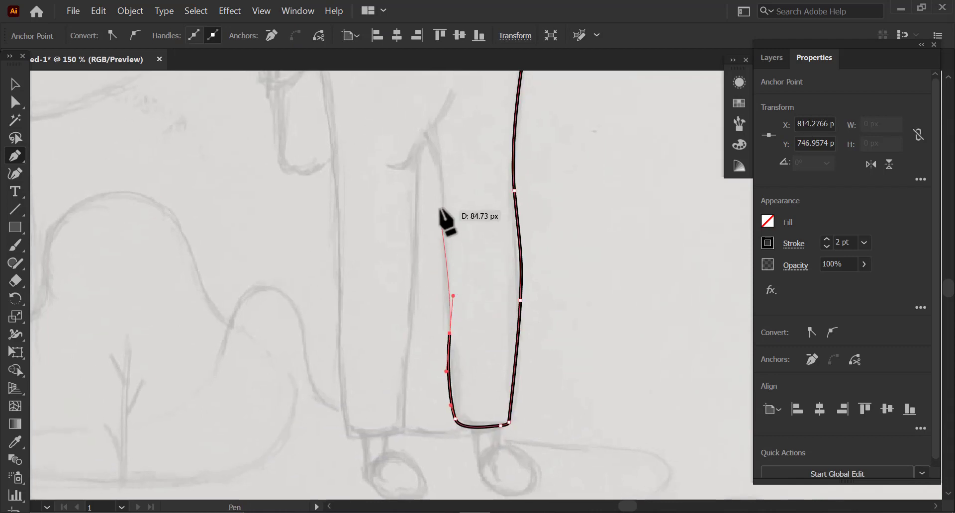
{"action": "left_click_drag", "start_coordinate": [440, 212], "coordinate": [418, 187]}
{"action": "left_click", "coordinate": [425, 136]}
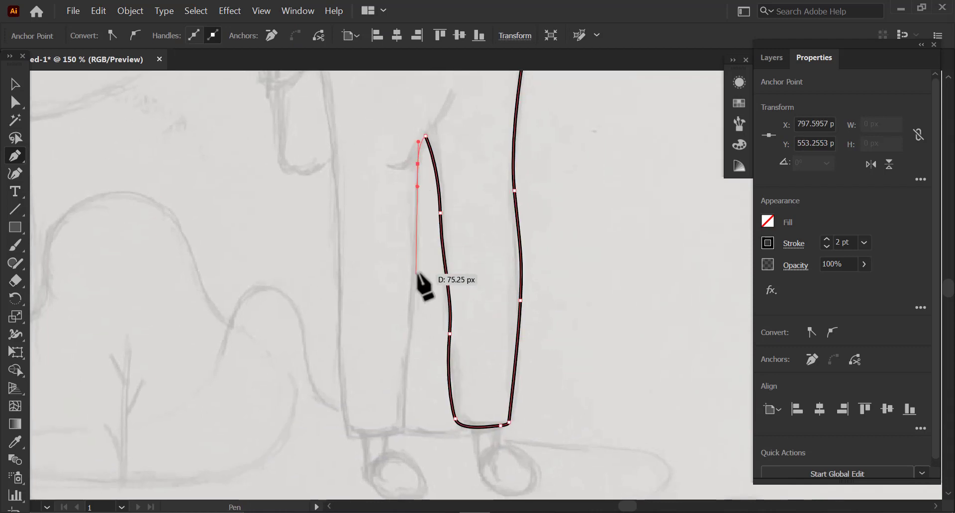
Trace the left trouser leg's inner edge down from the crotch and across its rounded hem.
{"action": "left_click_drag", "start_coordinate": [418, 255], "coordinate": [428, 210]}
{"action": "left_click_drag", "start_coordinate": [423, 288], "coordinate": [422, 316]}
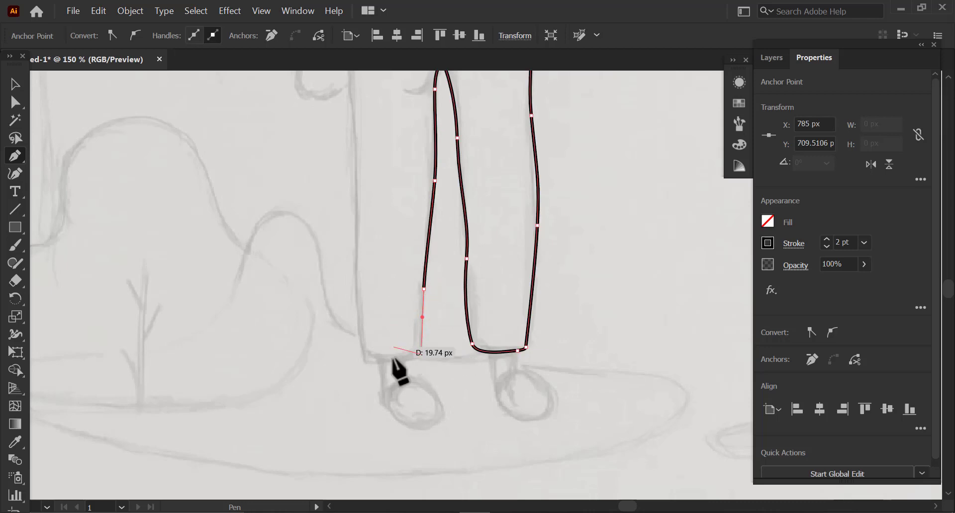
{"action": "left_click_drag", "start_coordinate": [364, 355], "coordinate": [359, 344]}
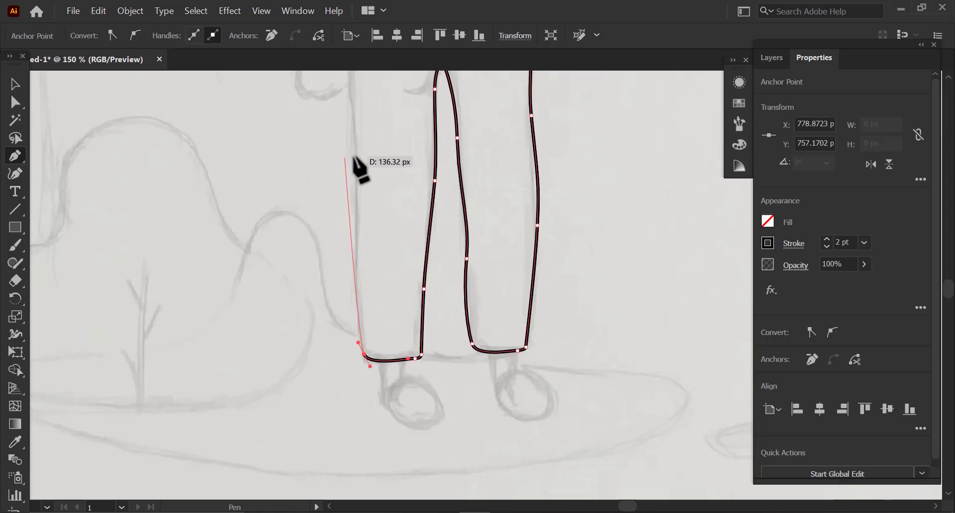
Trace the left trouser leg's outer edge up to the sleeve and close the outline above the shirt hem.
{"action": "left_click_drag", "start_coordinate": [365, 235], "coordinate": [344, 213]}
{"action": "scroll", "coordinate": [362, 271], "scroll_direction": "up", "scroll_amount": 5}
{"action": "left_click_drag", "start_coordinate": [333, 177], "coordinate": [332, 145]}
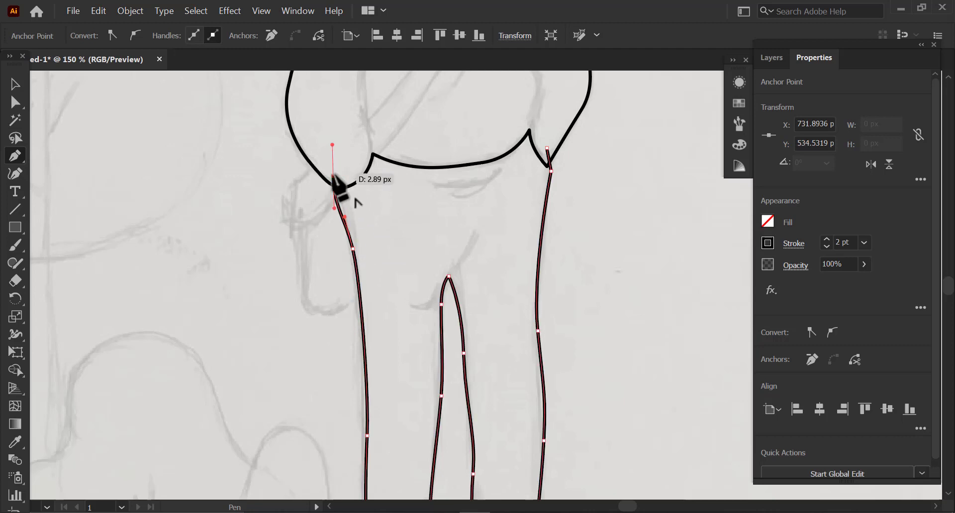
{"action": "left_click", "coordinate": [334, 173]}
{"action": "left_click", "coordinate": [410, 126]}
{"action": "left_click", "coordinate": [539, 126]}
{"action": "left_click", "coordinate": [548, 148]}
Reshape the left trouser leg's outer edge by moving its upper anchor outward to match the sketch.
{"action": "key", "text": "a"}
{"action": "left_click_drag", "start_coordinate": [432, 327], "coordinate": [459, 228]}
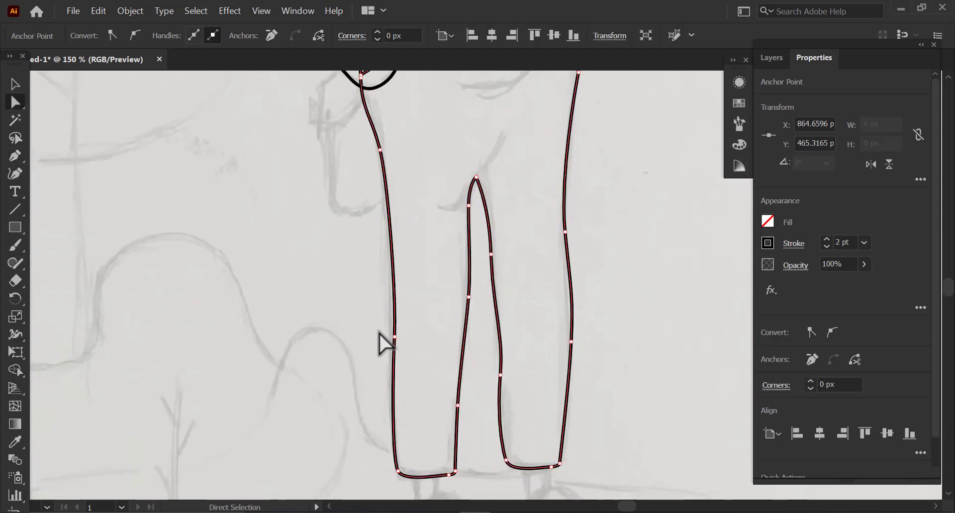
{"action": "left_click_drag", "start_coordinate": [395, 337], "coordinate": [390, 337]}
{"action": "scroll", "coordinate": [387, 233], "scroll_direction": "up", "scroll_amount": 2}
{"action": "key", "text": "ctrl+z"}
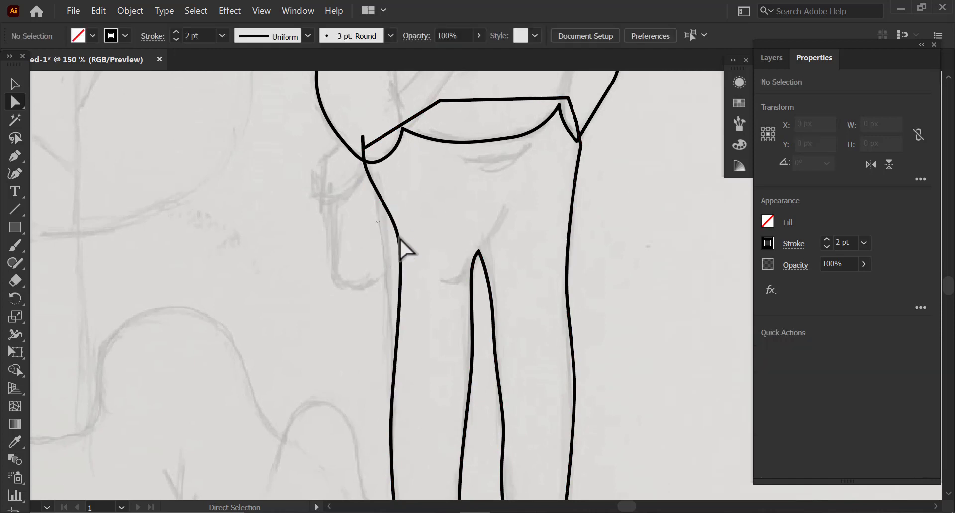
{"action": "left_click_drag", "start_coordinate": [398, 237], "coordinate": [371, 219]}
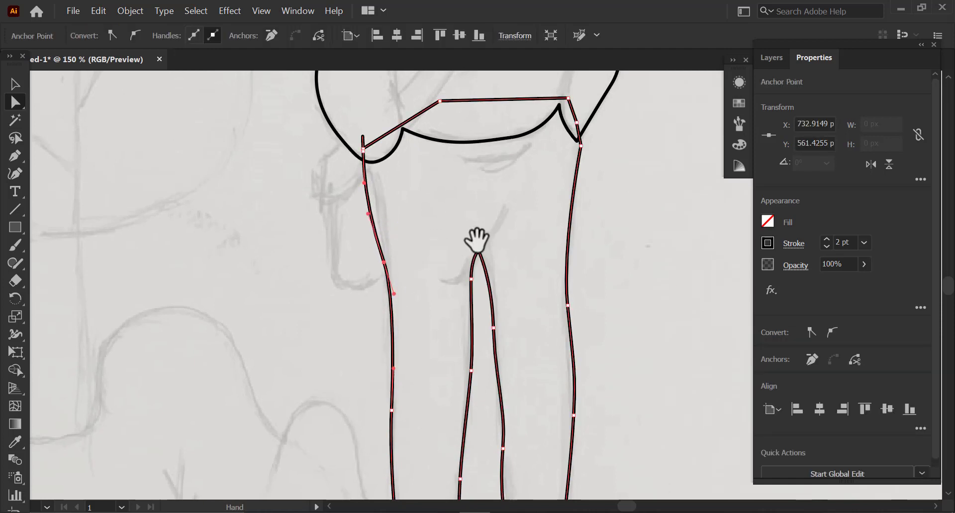
Adjust the anchors along the right trouser leg's outer edge around the knee.
{"action": "left_click", "coordinate": [483, 306]}
{"action": "left_click_drag", "start_coordinate": [478, 241], "coordinate": [494, 222]}
{"action": "left_click_drag", "start_coordinate": [497, 384], "coordinate": [513, 273]}
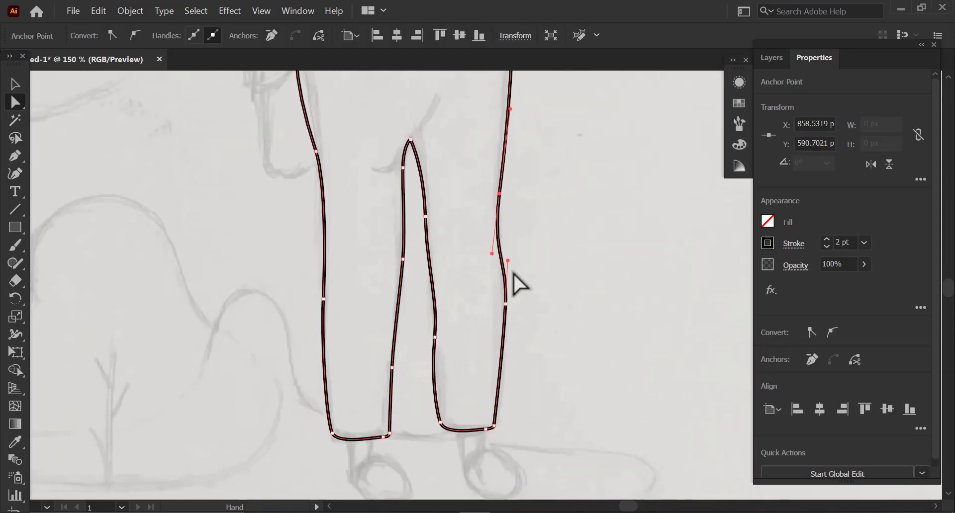
{"action": "left_click_drag", "start_coordinate": [506, 304], "coordinate": [501, 295]}
Round the right trouser leg's outer hem corner and refine the curve of its hem.
{"action": "left_click_drag", "start_coordinate": [484, 416], "coordinate": [498, 319]}
{"action": "left_click_drag", "start_coordinate": [426, 314], "coordinate": [584, 329]}
{"action": "mouse_move", "coordinate": [582, 336]}
{"action": "left_mouse_down"}
{"action": "mouse_move", "coordinate": [520, 264]}
{"action": "mouse_move", "coordinate": [485, 327]}
{"action": "mouse_move", "coordinate": [584, 340]}
{"action": "left_mouse_up"}
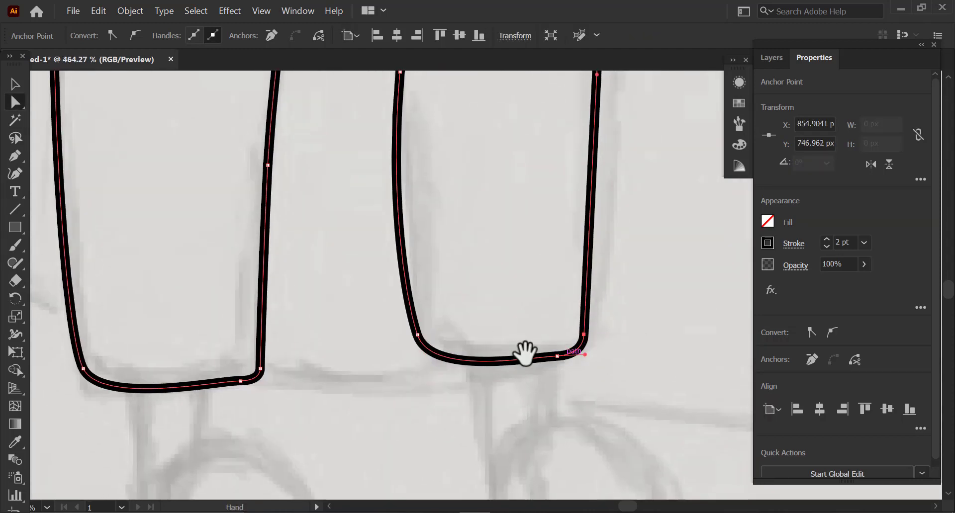
{"action": "left_click_drag", "start_coordinate": [526, 353], "coordinate": [572, 346]}
{"action": "left_click", "coordinate": [464, 327]}
{"action": "left_click_drag", "start_coordinate": [478, 365], "coordinate": [480, 375]}
Refine the rounded corners of the left trouser leg's hem.
{"action": "left_click_drag", "start_coordinate": [228, 375], "coordinate": [380, 369]}
{"action": "mouse_move", "coordinate": [459, 355]}
{"action": "left_mouse_down"}
{"action": "mouse_move", "coordinate": [463, 340]}
{"action": "mouse_move", "coordinate": [465, 364]}
{"action": "left_mouse_up"}
{"action": "left_click_drag", "start_coordinate": [286, 361], "coordinate": [277, 350]}
{"action": "key", "text": "ctrl+z"}
Draw a closed four-sided ankle shape below the left trouser hem with the Pen tool, tapering to a point at the heel.
{"action": "left_click_drag", "start_coordinate": [439, 303], "coordinate": [424, 346]}
{"action": "left_click", "coordinate": [424, 346], "text": "ctrl+alt"}
{"action": "left_click", "coordinate": [424, 346], "text": "ctrl+alt"}
{"action": "left_click", "coordinate": [545, 211], "text": "ctrl"}
{"action": "left_click", "coordinate": [546, 211], "text": "ctrl"}
{"action": "left_click_drag", "start_coordinate": [463, 258], "coordinate": [455, 249]}
{"action": "key", "text": "p"}
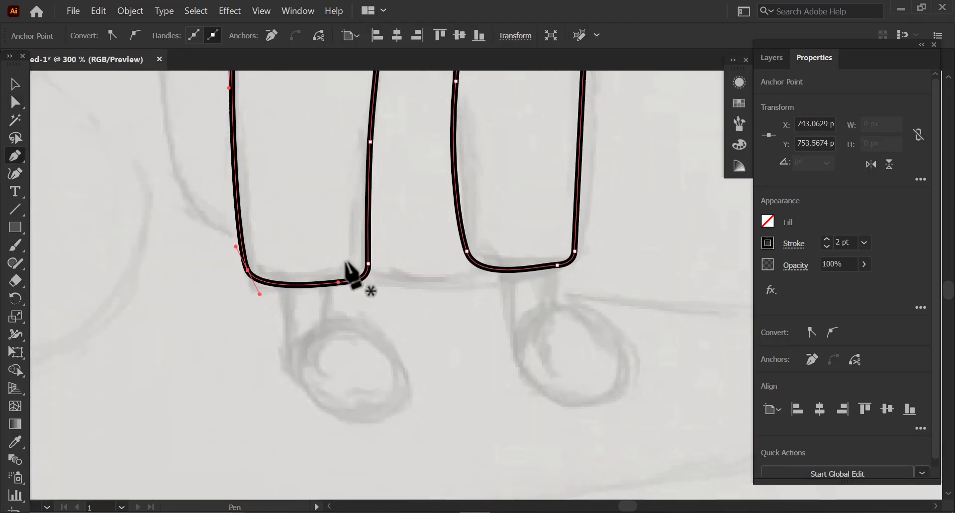
{"action": "left_click_drag", "start_coordinate": [330, 267], "coordinate": [298, 355]}
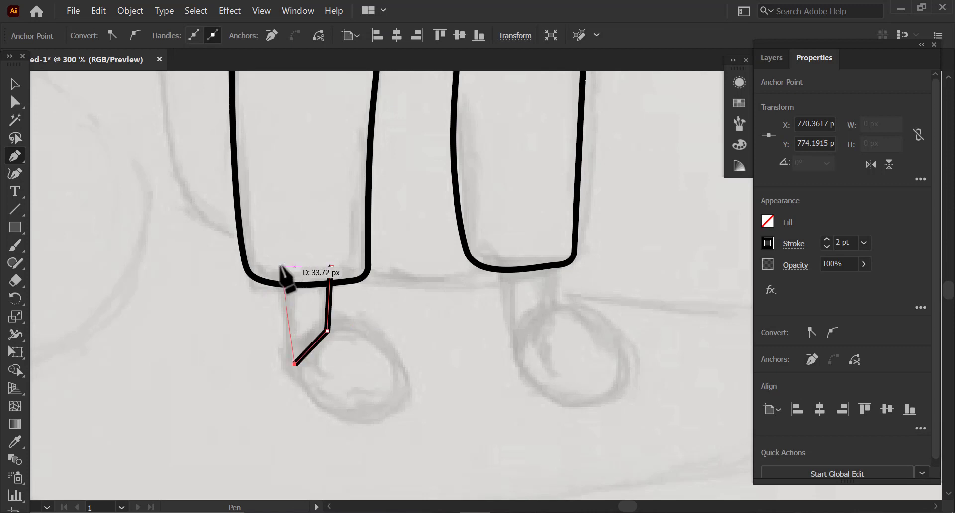
{"action": "left_click", "coordinate": [332, 268]}
Draw a matching closed four-sided ankle shape below the right trouser hem.
{"action": "left_click", "coordinate": [505, 258]}
{"action": "left_click", "coordinate": [512, 351]}
{"action": "left_click", "coordinate": [556, 311]}
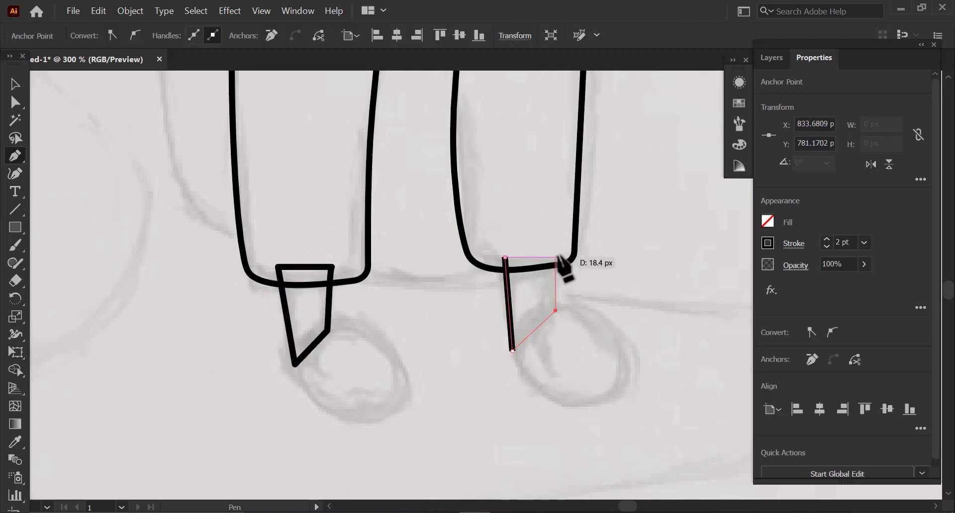
{"action": "left_click", "coordinate": [505, 257]}
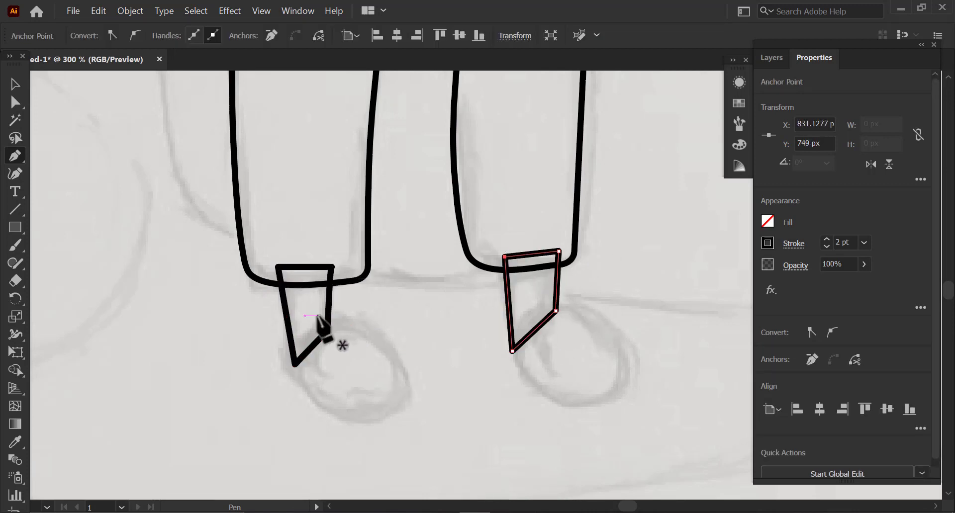
Trace the left shoe as a closed rounded outline running from the ankle around the toe to the heel.
{"action": "left_click", "coordinate": [317, 316]}
{"action": "left_click_drag", "start_coordinate": [374, 324], "coordinate": [397, 340]}
{"action": "left_click_drag", "start_coordinate": [338, 409], "coordinate": [302, 401]}
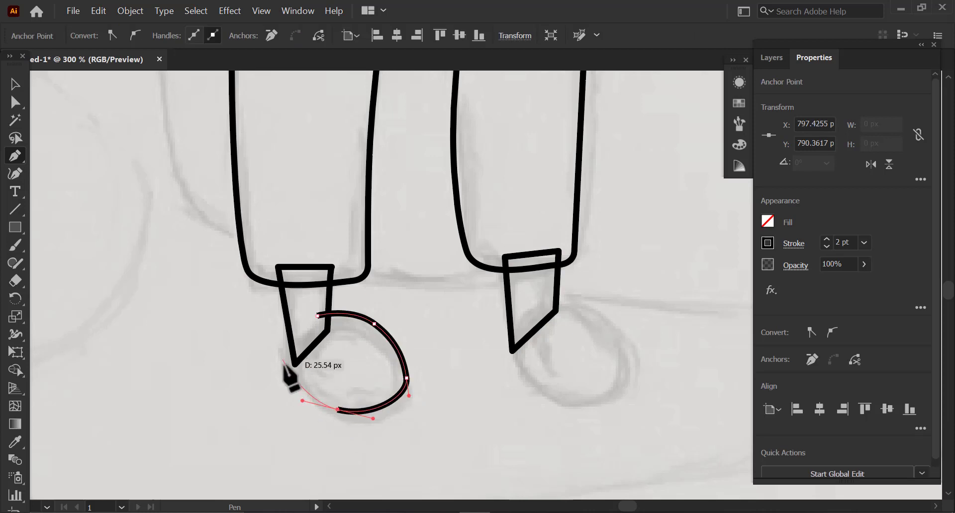
{"action": "left_click", "coordinate": [288, 365]}
Reshape the left shoe's toe, upper edge and heel by adjusting its anchors and curve handles.
{"action": "key", "text": "a"}
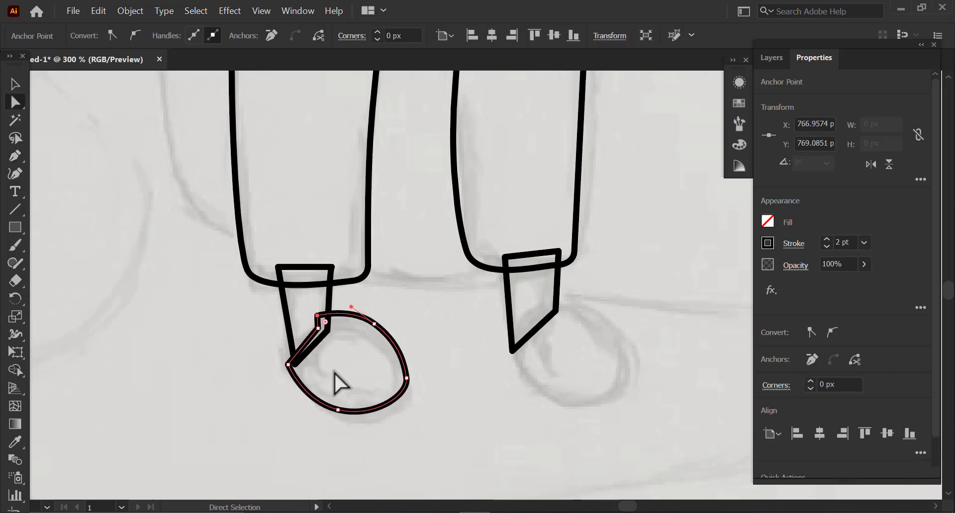
{"action": "key", "text": "ctrl+plus"}
{"action": "key", "text": "ctrl+plus"}
{"action": "left_click_drag", "start_coordinate": [623, 209], "coordinate": [300, 411]}
{"action": "left_click_drag", "start_coordinate": [523, 378], "coordinate": [499, 315]}
{"action": "left_click_drag", "start_coordinate": [521, 322], "coordinate": [527, 318]}
{"action": "left_click_drag", "start_coordinate": [470, 217], "coordinate": [452, 268]}
{"action": "left_click", "coordinate": [462, 264]}
{"action": "key", "text": "ctrl+z"}
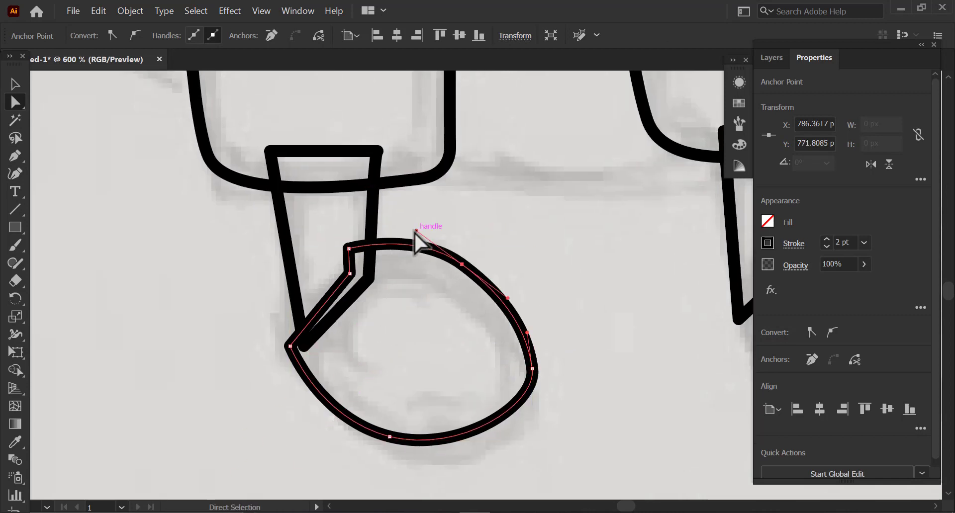
{"action": "left_click_drag", "start_coordinate": [416, 231], "coordinate": [398, 242]}
{"action": "key", "text": "ctrl+z"}
{"action": "left_click", "coordinate": [532, 368]}
{"action": "left_click_drag", "start_coordinate": [527, 358], "coordinate": [555, 314]}
{"action": "left_click_drag", "start_coordinate": [315, 332], "coordinate": [327, 331]}
{"action": "left_click_drag", "start_coordinate": [384, 343], "coordinate": [373, 363]}
Select the trousers, left ankle and shoe, and clean up their overlapping regions with the Shape Builder tool.
{"action": "left_click", "coordinate": [439, 338], "text": "ctrl+alt"}
{"action": "left_click_drag", "start_coordinate": [503, 215], "coordinate": [392, 328]}
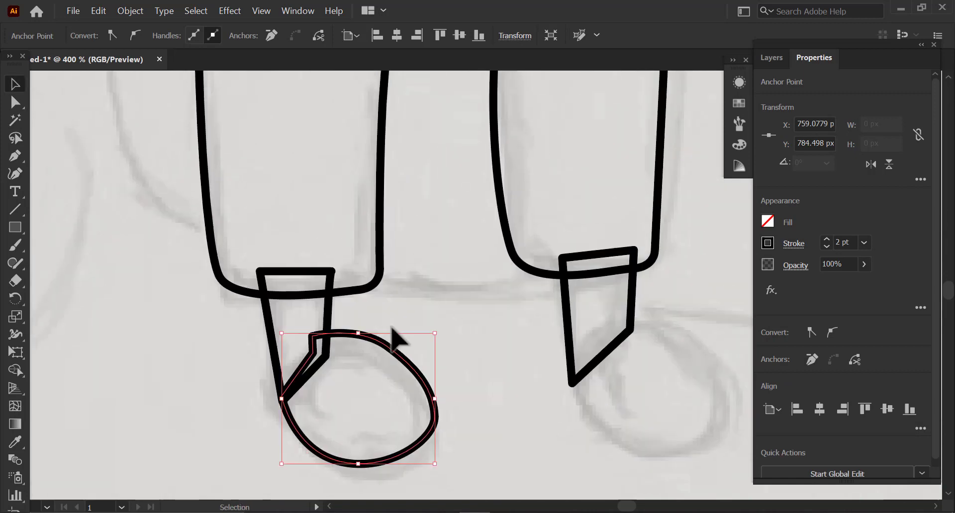
{"action": "left_click", "coordinate": [396, 349]}
{"action": "left_click", "coordinate": [15, 370]}
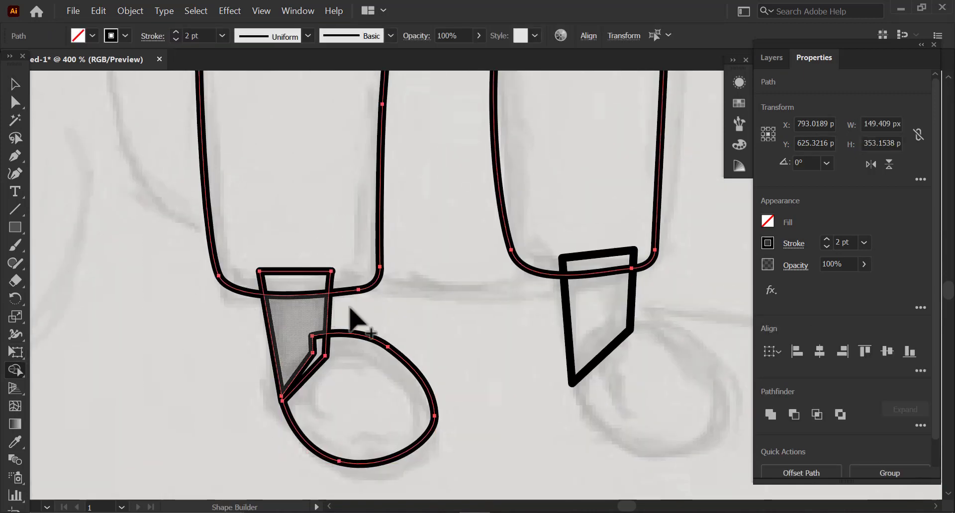
Merge the small leftover region where the left ankle meets the shoe with the Shape Builder tool.
{"action": "left_click", "coordinate": [275, 300], "text": "ctrl"}
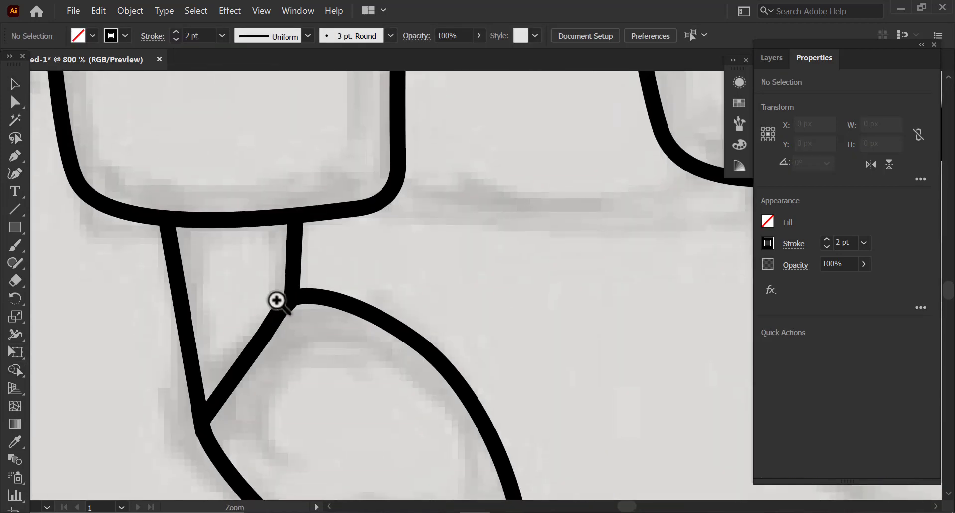
{"action": "left_click_drag", "start_coordinate": [239, 277], "coordinate": [432, 367]}
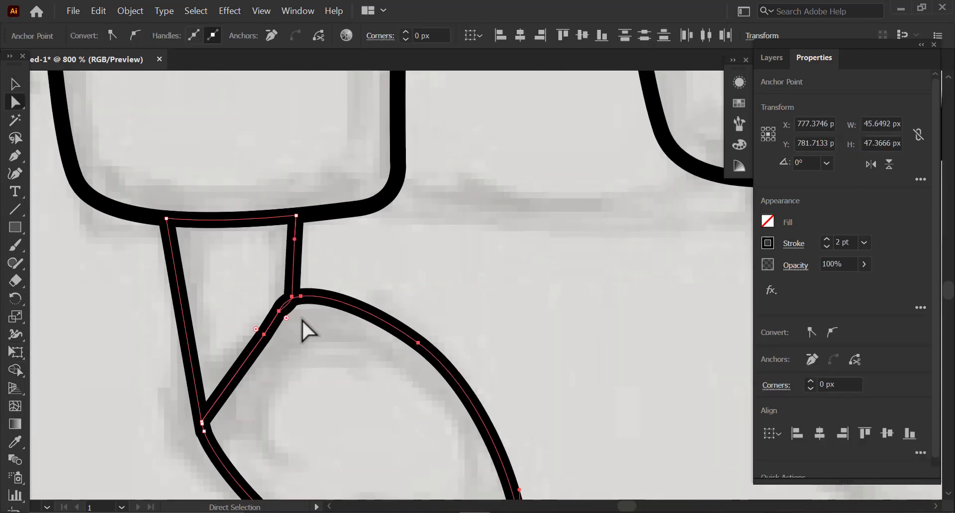
{"action": "key", "text": "shift+m"}
{"action": "left_click_drag", "start_coordinate": [303, 326], "coordinate": [288, 306]}
Delete the right ankle shape and place a copy of the finished left ankle and shoe under the right trouser leg.
{"action": "key", "text": "ctrl+minus"}
{"action": "key", "text": "ctrl+minus"}
{"action": "key", "text": "ctrl+minus"}
{"action": "key", "text": "ctrl+minus"}
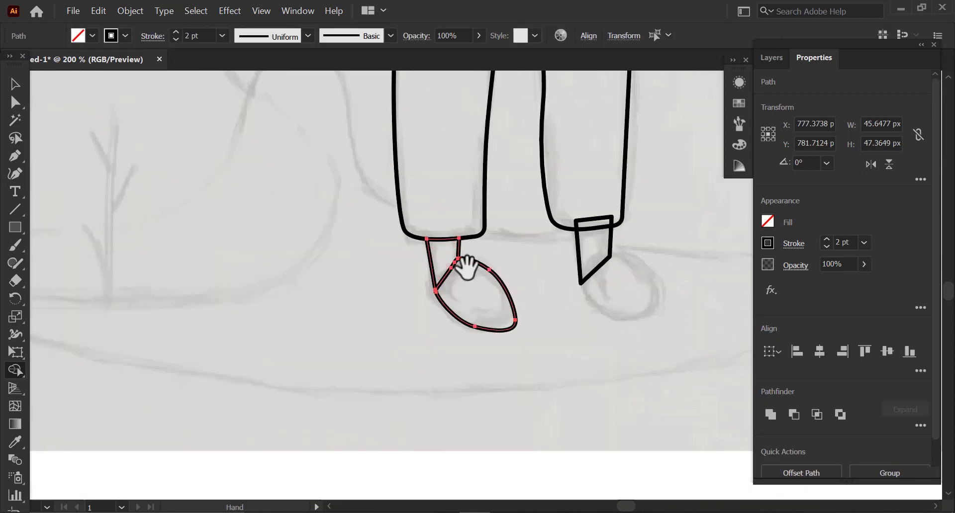
{"action": "left_click_drag", "start_coordinate": [466, 268], "coordinate": [304, 325]}
{"action": "key", "text": "v"}
{"action": "left_click", "coordinate": [397, 337]}
{"action": "left_click", "coordinate": [417, 326]}
{"action": "key", "text": "Delete"}
{"action": "mouse_move", "coordinate": [323, 322]}
{"action": "left_mouse_down"}
{"action": "mouse_move", "coordinate": [456, 324]}
{"action": "mouse_move", "coordinate": [469, 309]}
{"action": "mouse_move", "coordinate": [457, 304]}
{"action": "mouse_move", "coordinate": [464, 309]}
{"action": "left_mouse_up"}
Select the trousers with the copied ankle and shoe, and merge the overlap at the right hem with the Shape Builder tool.
{"action": "left_click", "coordinate": [442, 283], "text": "shift"}
{"action": "key", "text": "shift+m"}
{"action": "left_click_drag", "start_coordinate": [414, 261], "coordinate": [423, 280]}
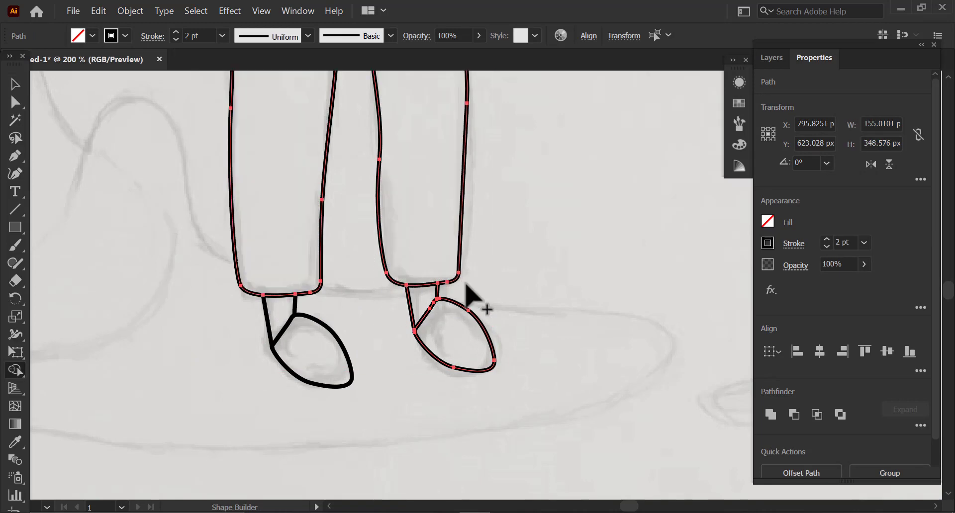
Draw the bag strap's upper edge with the Pen tool, curving from the right shoulder down past the left hand.
{"action": "key", "text": "a"}
{"action": "left_click", "coordinate": [485, 257]}
{"action": "left_click_drag", "start_coordinate": [491, 218], "coordinate": [490, 346]}
{"action": "key", "text": "ctrl+minus"}
{"action": "key", "text": "ctrl+minus"}
{"action": "key", "text": "ctrl+minus"}
{"action": "key", "text": "ctrl+minus"}
{"action": "left_click_drag", "start_coordinate": [450, 239], "coordinate": [392, 327]}
{"action": "key", "text": "z"}
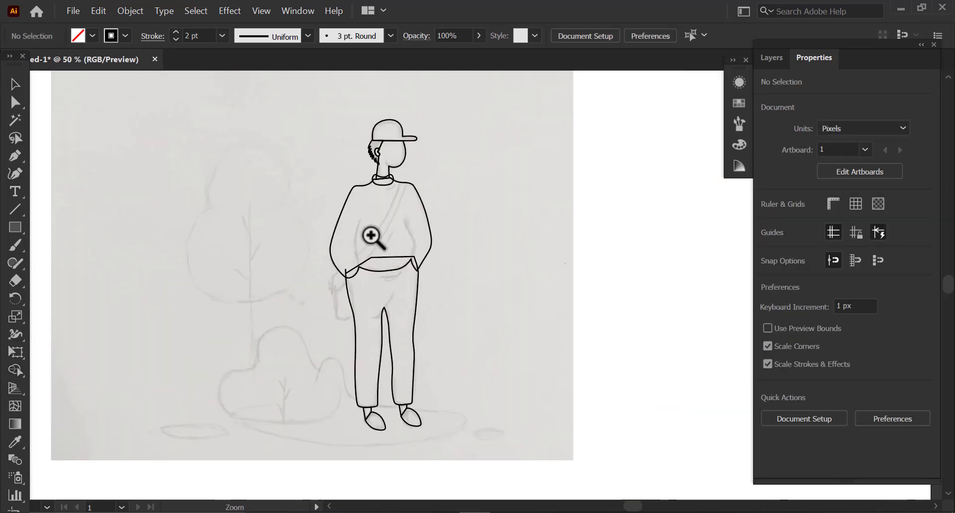
{"action": "triple_click", "coordinate": [371, 235]}
{"action": "left_click_drag", "start_coordinate": [617, 102], "coordinate": [644, 159]}
{"action": "left_click_drag", "start_coordinate": [443, 241], "coordinate": [424, 260]}
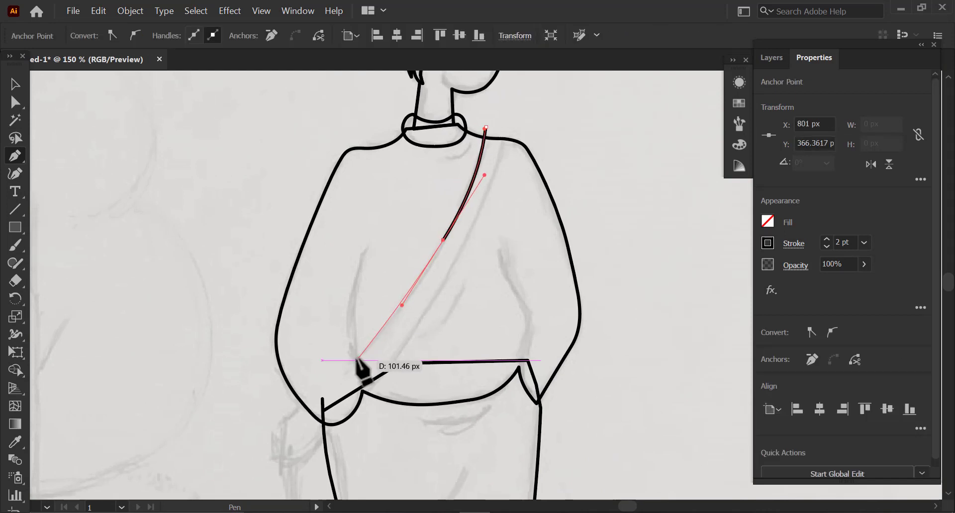
{"action": "left_click_drag", "start_coordinate": [339, 364], "coordinate": [371, 294]}
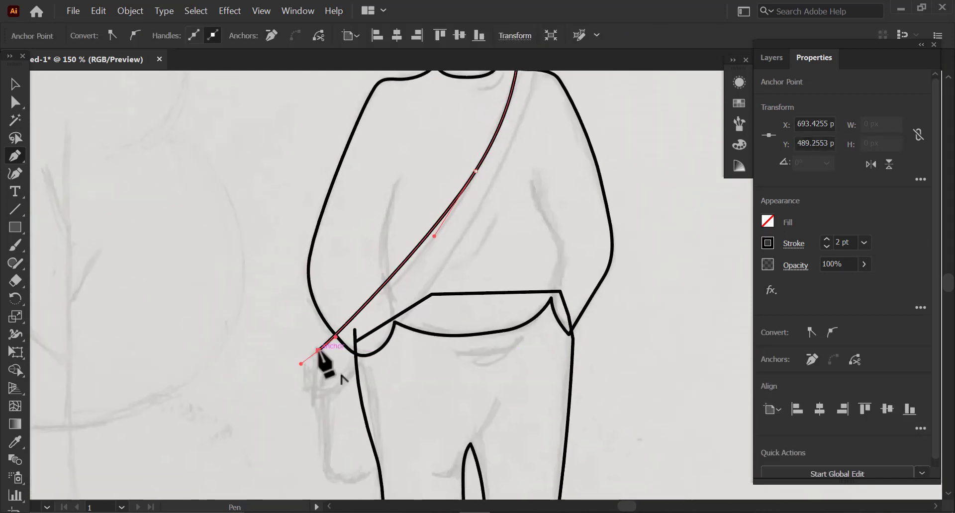
Trace the bag outline below the left hand and the strap's lower edge up to the shoulder, closing the path.
{"action": "left_click_drag", "start_coordinate": [324, 414], "coordinate": [331, 360]}
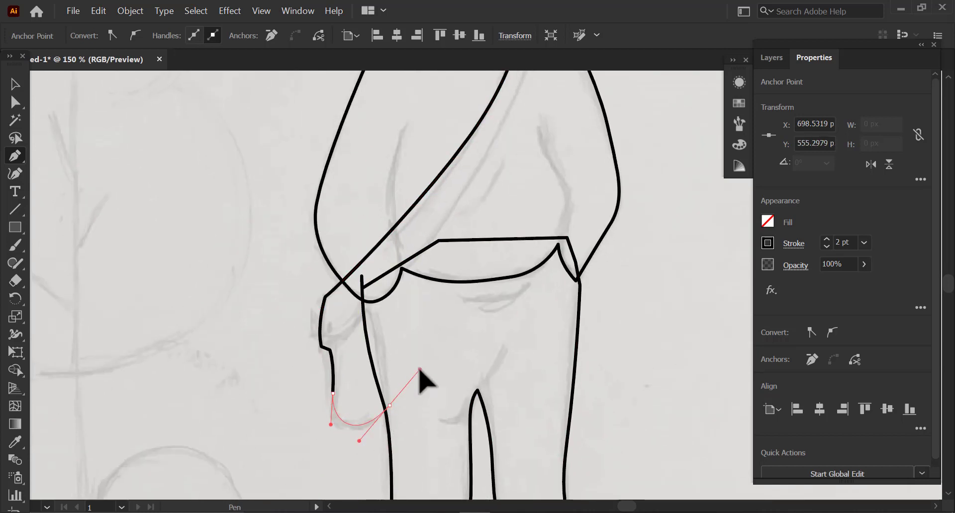
{"action": "left_click_drag", "start_coordinate": [388, 323], "coordinate": [346, 389]}
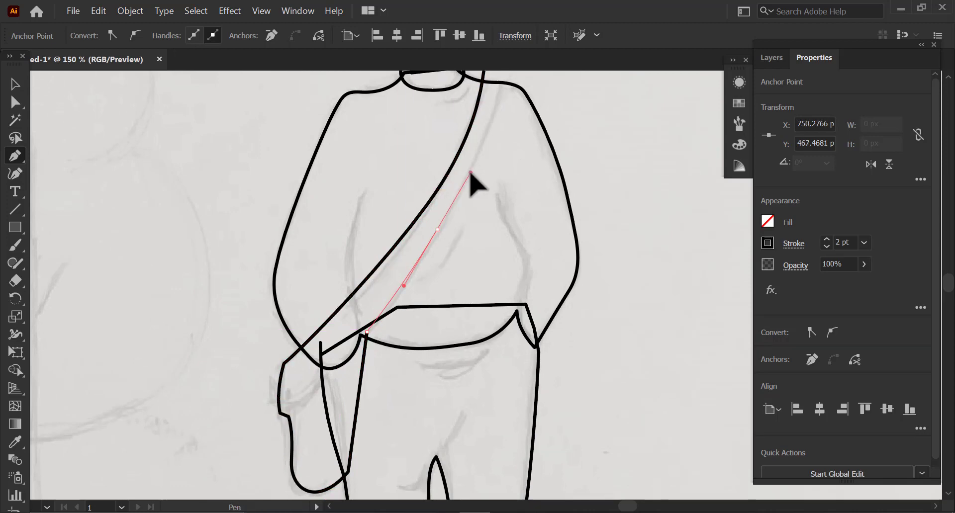
{"action": "mouse_move", "coordinate": [480, 162]}
{"action": "left_mouse_down"}
{"action": "mouse_move", "coordinate": [429, 268]}
{"action": "mouse_move", "coordinate": [403, 273]}
{"action": "mouse_move", "coordinate": [474, 165]}
{"action": "left_mouse_up"}
{"action": "left_click", "coordinate": [432, 176]}
Refine the curves of both bag strap edges by adjusting their anchor points and handles.
{"action": "left_click", "coordinate": [448, 251], "text": "ctrl"}
{"action": "left_click", "coordinate": [441, 282], "text": "ctrl"}
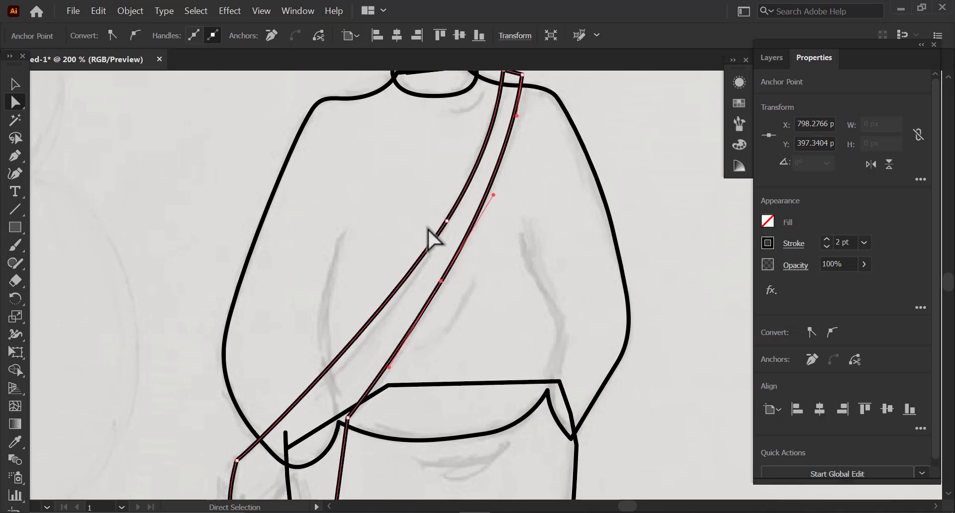
{"action": "left_click_drag", "start_coordinate": [392, 308], "coordinate": [372, 173]}
{"action": "left_click_drag", "start_coordinate": [303, 313], "coordinate": [245, 383]}
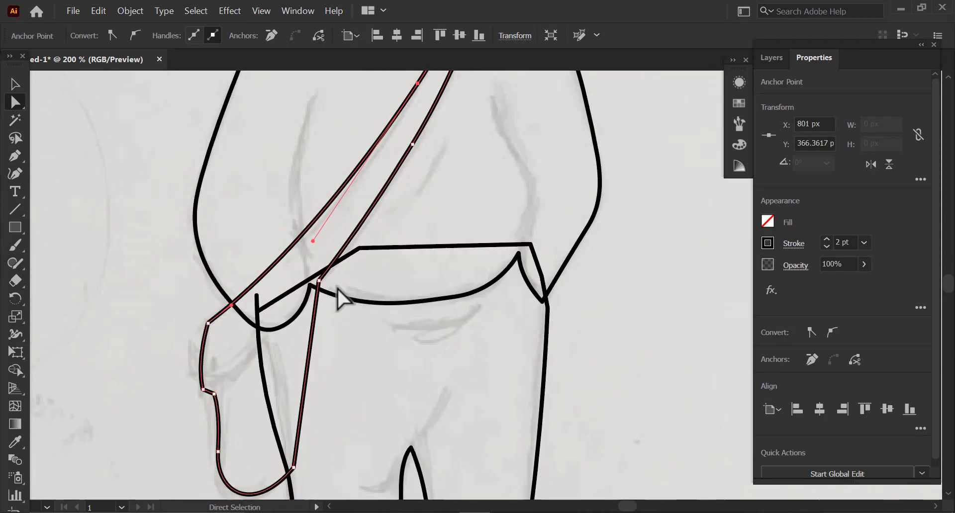
{"action": "left_click", "coordinate": [354, 289], "text": "ctrl+alt"}
{"action": "left_click_drag", "start_coordinate": [541, 261], "coordinate": [402, 320]}
{"action": "left_click", "coordinate": [407, 302], "text": "ctrl+alt"}
Select all the artwork and remove the strap end protruding above the right shoulder with the Shape Builder tool.
{"action": "key", "text": "ctrl+a"}
{"action": "key", "text": "shift+m"}
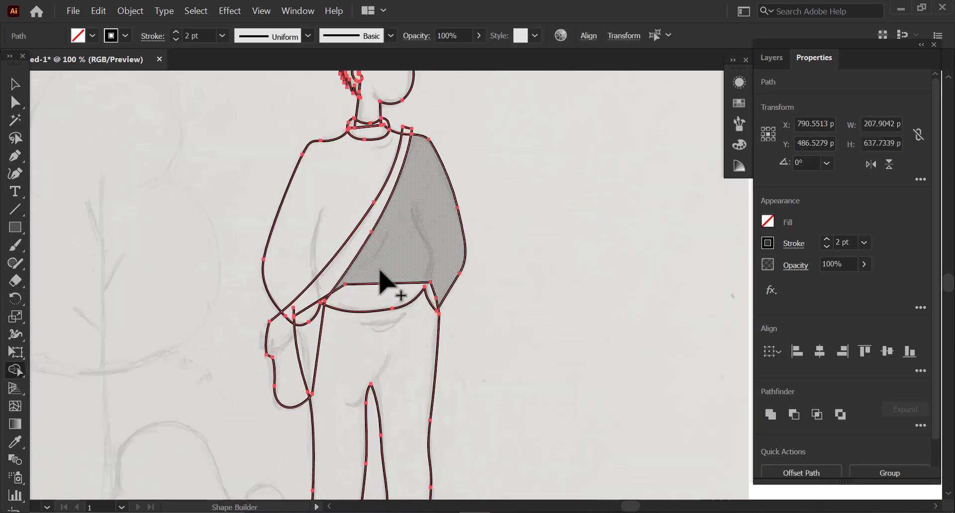
{"action": "left_click", "coordinate": [412, 130], "text": "alt"}
{"action": "key", "text": "ctrl+z"}
{"action": "left_click", "coordinate": [408, 128], "text": "alt"}
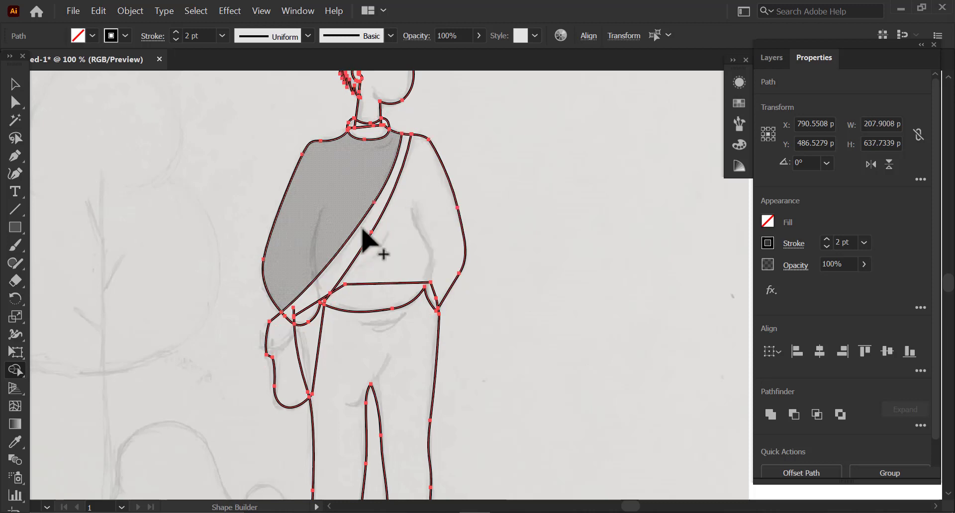
Clean up the overlapping regions at the collar, left cuff, bag and shirt hem with the Shape Builder tool.
{"action": "key", "text": "ctrl+plus"}
{"action": "key", "text": "ctrl+plus"}
{"action": "left_click_drag", "start_coordinate": [485, 90], "coordinate": [349, 395]}
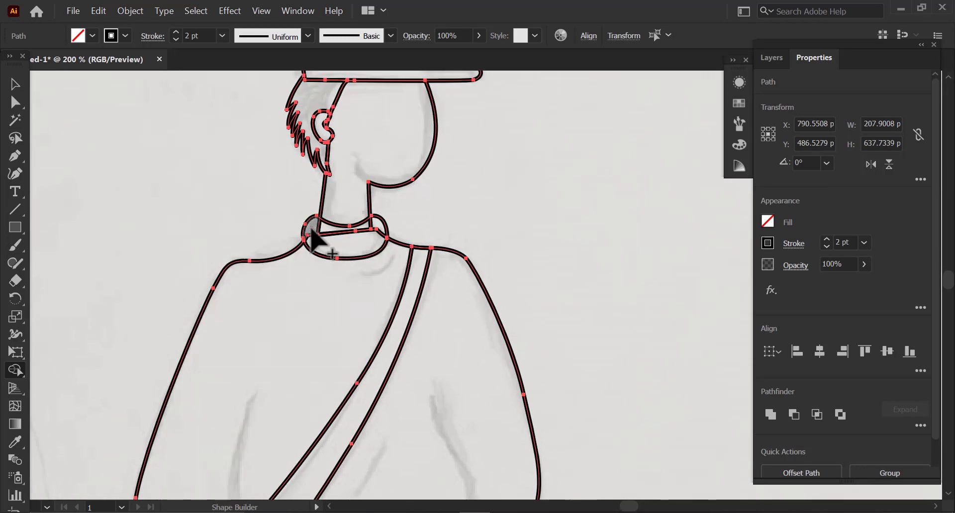
{"action": "left_click_drag", "start_coordinate": [287, 458], "coordinate": [340, 146]}
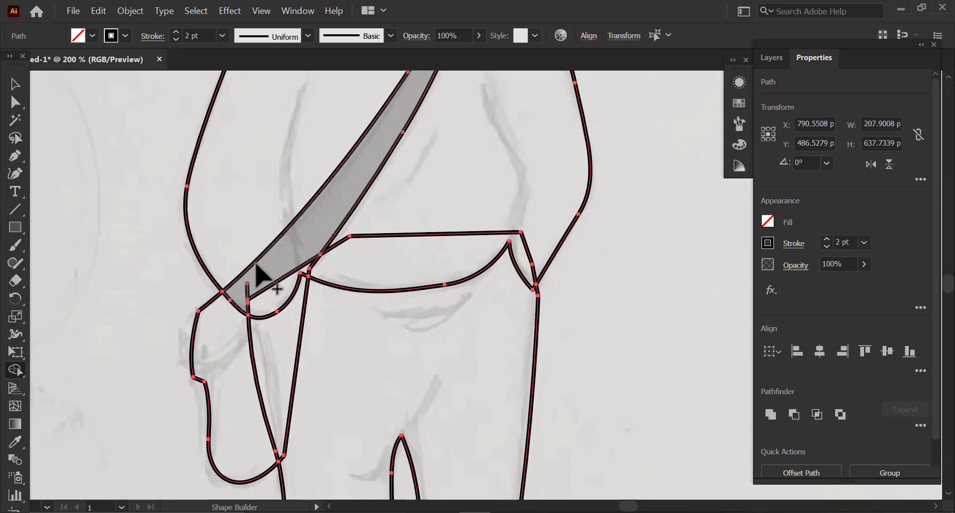
{"action": "mouse_move", "coordinate": [307, 305]}
{"action": "left_mouse_down"}
{"action": "mouse_move", "coordinate": [312, 367]}
{"action": "mouse_move", "coordinate": [279, 350]}
{"action": "left_mouse_up"}
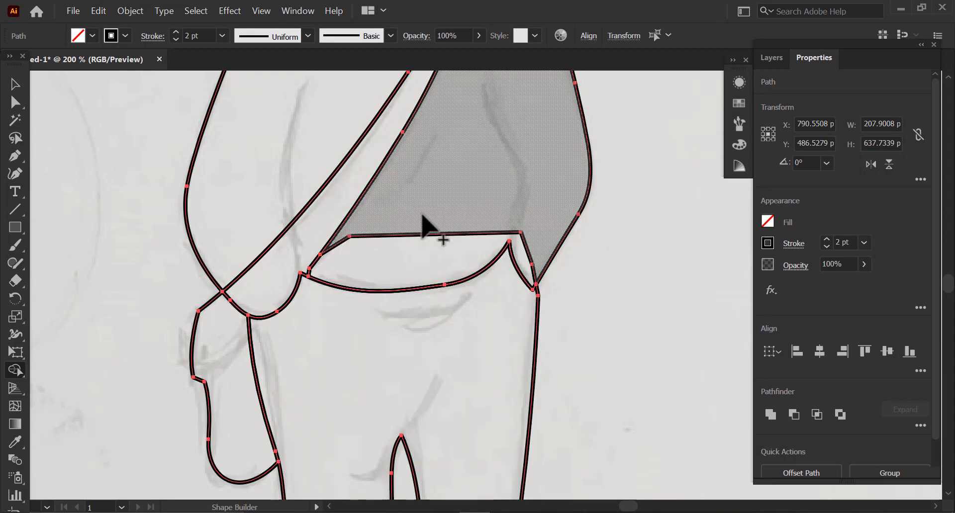
{"action": "left_click_drag", "start_coordinate": [422, 214], "coordinate": [487, 262]}
{"action": "scroll", "coordinate": [346, 279], "scroll_direction": "up", "scroll_amount": 2}
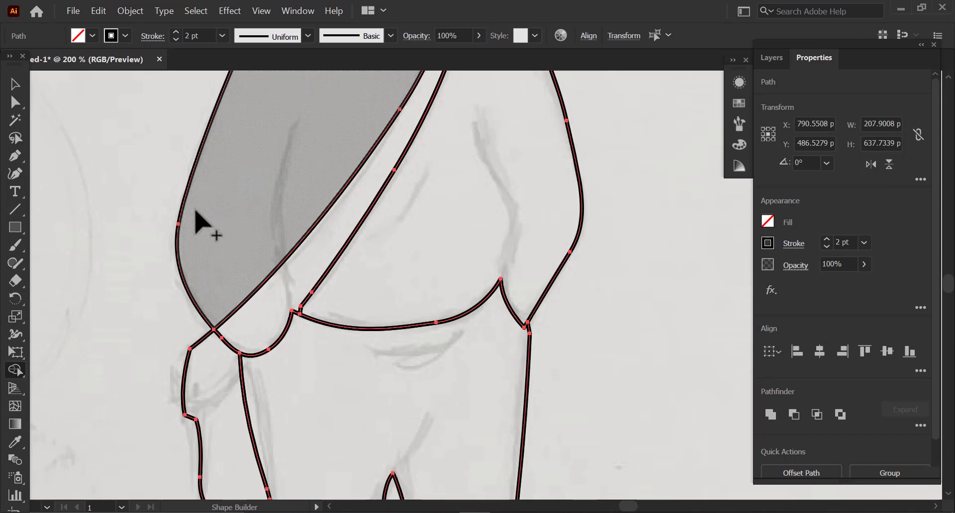
Draw the inner fold line of the left sleeve with the Pen tool, ending where the cuff meets the shirt hem.
{"action": "key", "text": "p"}
{"action": "left_click", "coordinate": [302, 116]}
{"action": "left_click_drag", "start_coordinate": [290, 131], "coordinate": [280, 136]}
{"action": "left_click", "coordinate": [290, 131]}
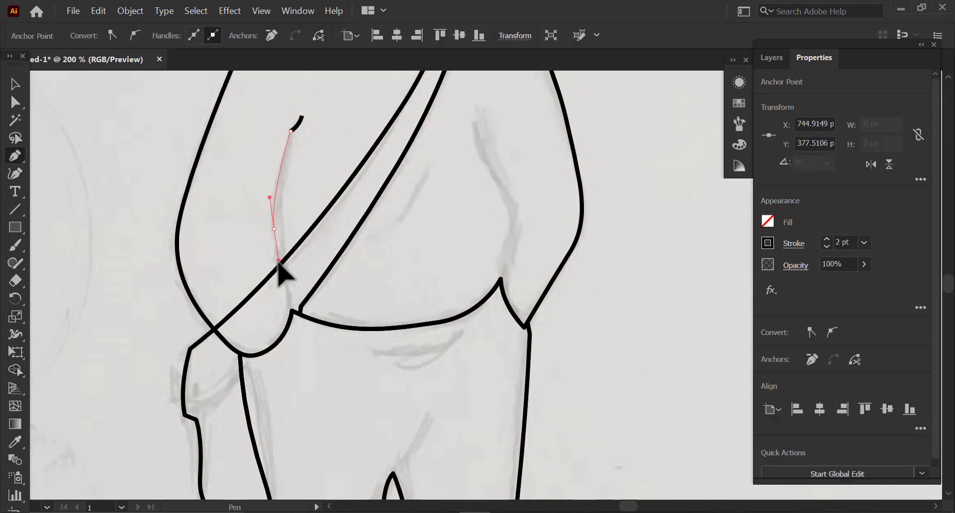
{"action": "left_click", "coordinate": [292, 310]}
{"action": "key", "text": "Escape"}
Draw the inner fold line of the right sleeve with the Pen tool, ending at the right corner of the shirt hem.
{"action": "left_click_drag", "start_coordinate": [473, 125], "coordinate": [405, 171]}
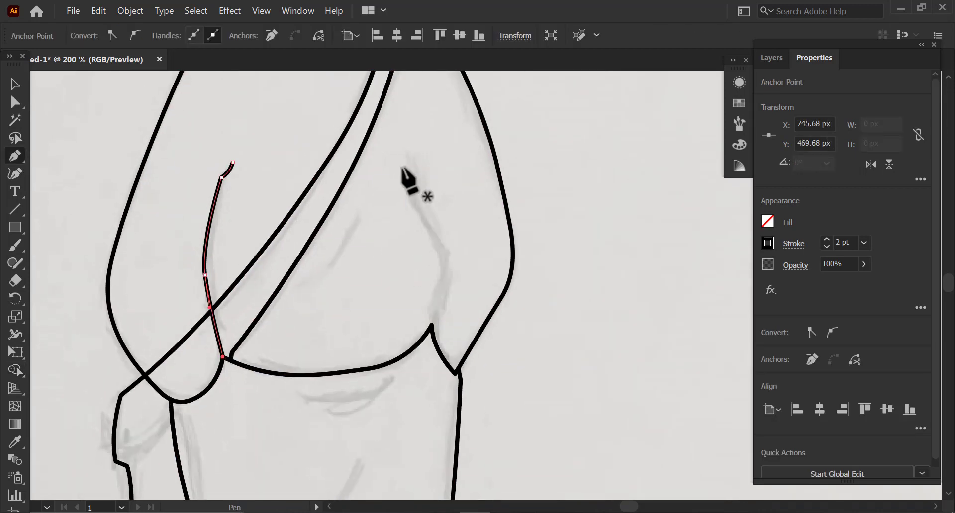
{"action": "left_click", "coordinate": [409, 151]}
{"action": "key", "text": "ctrl+z"}
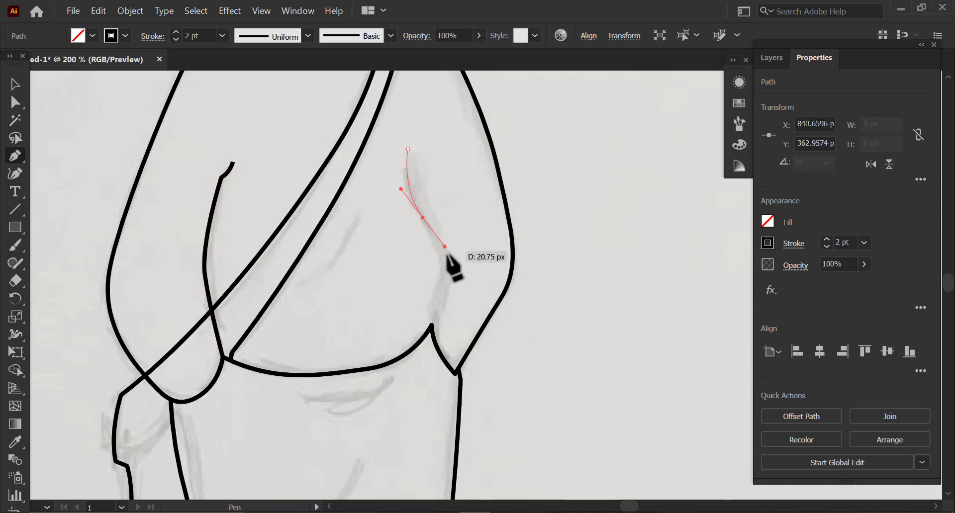
{"action": "left_click_drag", "start_coordinate": [442, 274], "coordinate": [438, 304]}
{"action": "left_click", "coordinate": [432, 326]}
{"action": "key", "text": "Escape"}
Draw a wavy fold line across the trousers just below the shirt hem with the Pen tool.
{"action": "left_click_drag", "start_coordinate": [361, 215], "coordinate": [392, 230]}
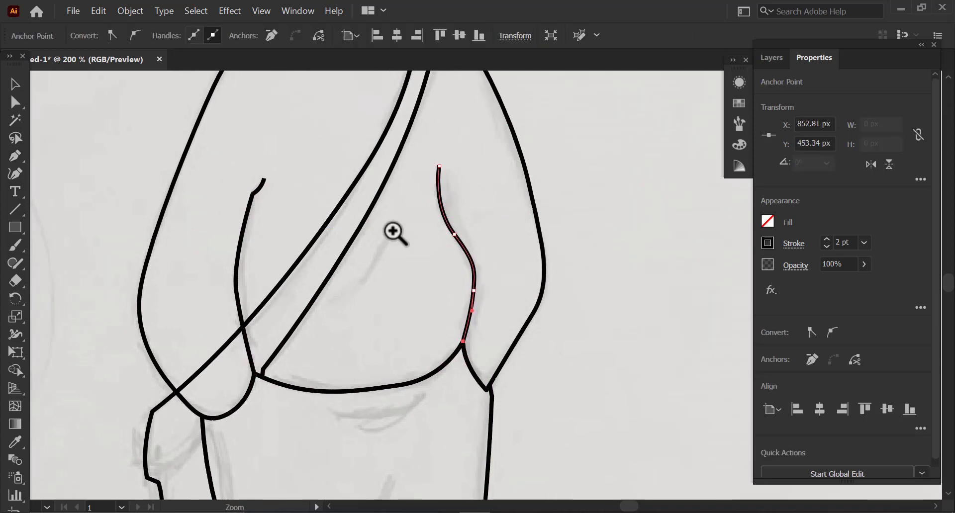
{"action": "left_click_drag", "start_coordinate": [293, 285], "coordinate": [289, 111]}
{"action": "key", "text": "p"}
{"action": "left_click", "coordinate": [261, 227]}
{"action": "left_click_drag", "start_coordinate": [327, 236], "coordinate": [362, 232]}
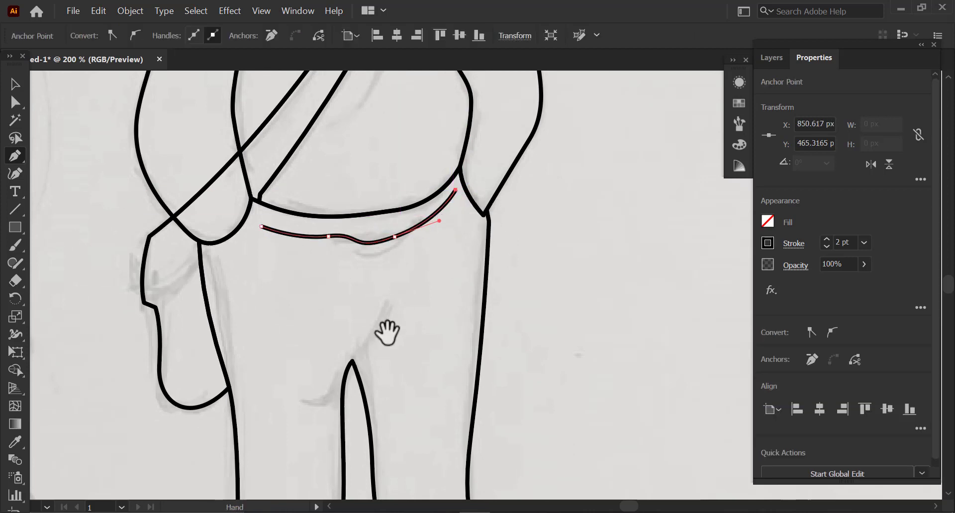
Draw a crease line running from the crotch up and to the right across the trousers.
{"action": "left_click_drag", "start_coordinate": [388, 332], "coordinate": [412, 248]}
{"action": "left_click", "coordinate": [417, 216]}
{"action": "left_click_drag", "start_coordinate": [377, 277], "coordinate": [399, 265]}
{"action": "left_click", "coordinate": [376, 276]}
{"action": "key", "text": "Escape"}
Draw a short curved crease on the trousers to the left of the crotch.
{"action": "left_click", "coordinate": [339, 264]}
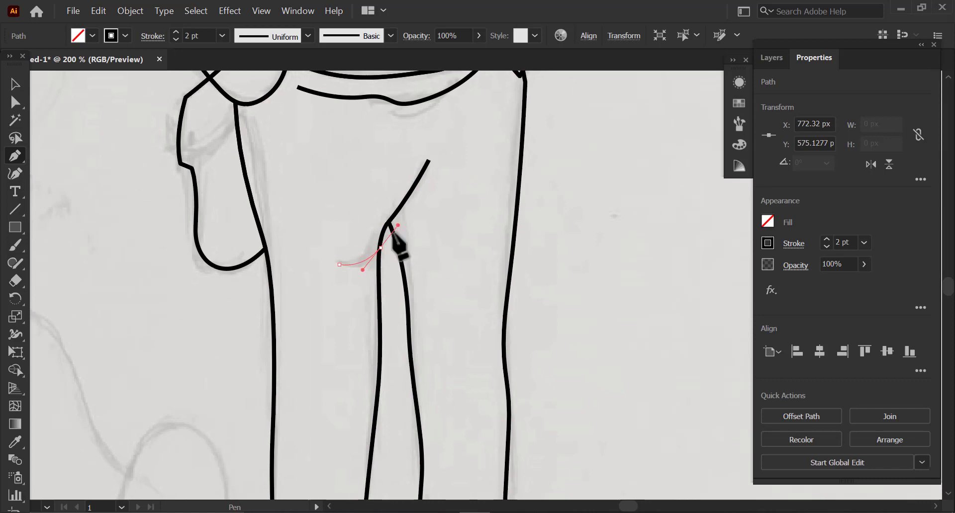
{"action": "left_click", "coordinate": [380, 247]}
{"action": "left_click_drag", "start_coordinate": [410, 312], "coordinate": [455, 246]}
{"action": "mouse_move", "coordinate": [295, 71]}
{"action": "left_mouse_down"}
{"action": "mouse_move", "coordinate": [286, 279]}
{"action": "mouse_move", "coordinate": [312, 277]}
{"action": "left_mouse_up"}
{"action": "key", "text": "Escape"}
Draw a curved flap line across the bag, from its left edge up to the left cuff.
{"action": "left_click", "coordinate": [217, 297]}
{"action": "mouse_move", "coordinate": [277, 285]}
{"action": "left_mouse_down"}
{"action": "mouse_move", "coordinate": [301, 251]}
{"action": "mouse_move", "coordinate": [232, 343]}
{"action": "left_mouse_up"}
{"action": "left_click", "coordinate": [297, 244]}
{"action": "key", "text": "Escape"}
Trim the excess at the bag flap and merge the strap section crossing the left sleeve into the sleeve with Shape Builder.
{"action": "key", "text": "ctrl+a"}
{"action": "key", "text": "shift+m"}
{"action": "left_click", "coordinate": [185, 370], "text": "alt"}
{"action": "mouse_move", "coordinate": [296, 251]}
{"action": "left_mouse_down"}
{"action": "mouse_move", "coordinate": [260, 297]}
{"action": "mouse_move", "coordinate": [201, 260]}
{"action": "mouse_move", "coordinate": [228, 304]}
{"action": "left_mouse_up"}
Draw a small upright ellipse about 4 by 7 px on the bag flap as its button.
{"action": "left_click_drag", "start_coordinate": [13, 227], "coordinate": [65, 263]}
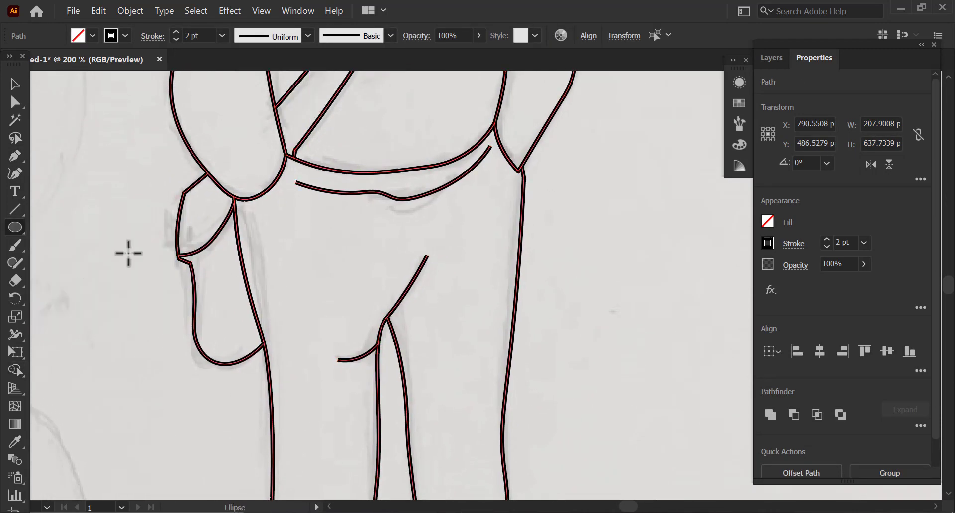
{"action": "left_click_drag", "start_coordinate": [184, 231], "coordinate": [193, 246]}
{"action": "left_click_drag", "start_coordinate": [397, 353], "coordinate": [329, 269]}
{"action": "left_click_drag", "start_coordinate": [354, 426], "coordinate": [341, 222]}
{"action": "left_click_drag", "start_coordinate": [201, 97], "coordinate": [254, 305]}
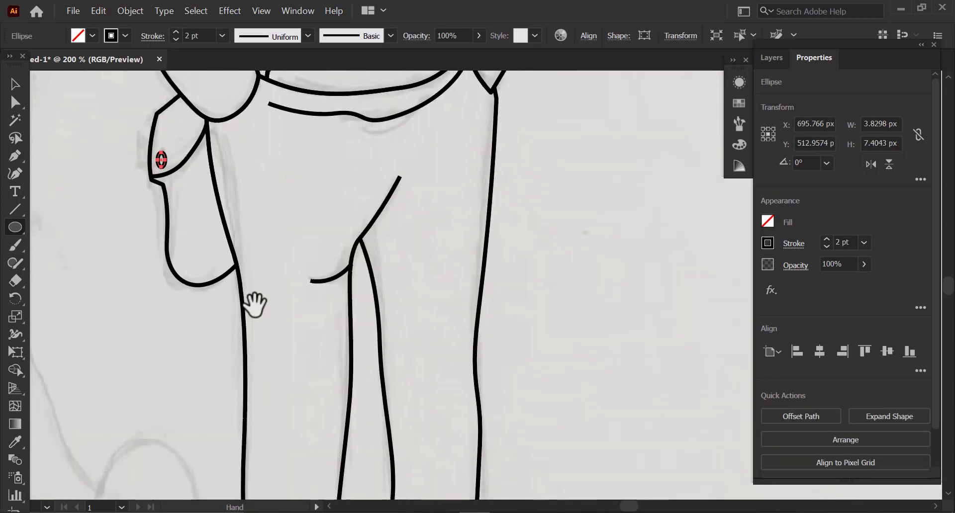
Draw a curved seam line just inside the lower edge of the bag.
{"action": "left_click_drag", "start_coordinate": [266, 194], "coordinate": [249, 220]}
{"action": "mouse_move", "coordinate": [164, 302]}
{"action": "left_mouse_down"}
{"action": "mouse_move", "coordinate": [195, 301]}
{"action": "mouse_move", "coordinate": [195, 323]}
{"action": "left_mouse_up"}
{"action": "key", "text": "v"}
{"action": "left_click", "coordinate": [141, 328]}
Apply the triangular width profile that tapers to one end to the short crease left of the crotch.
{"action": "left_click_drag", "start_coordinate": [317, 201], "coordinate": [297, 224]}
{"action": "left_click", "coordinate": [302, 346]}
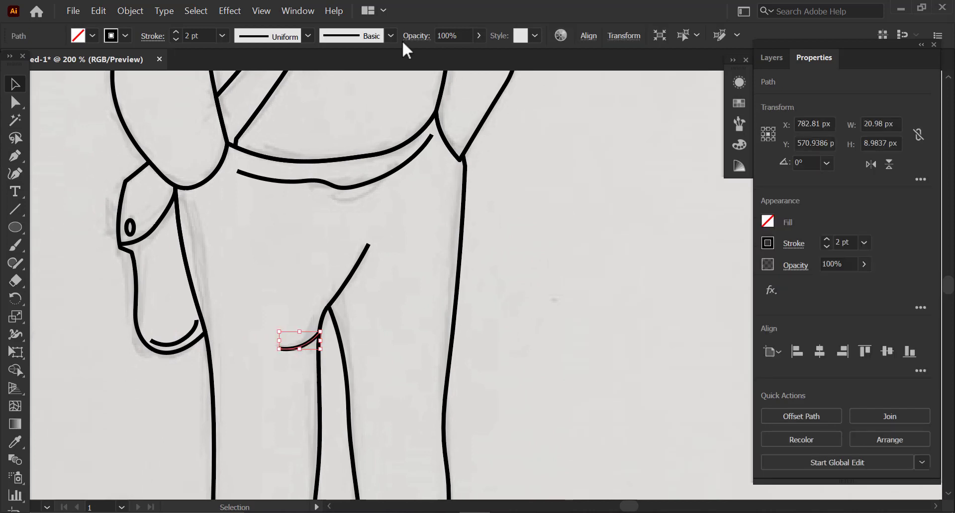
{"action": "left_click", "coordinate": [391, 36]}
{"action": "scroll", "coordinate": [391, 106], "scroll_direction": "down", "scroll_amount": 2}
{"action": "left_click", "coordinate": [307, 36]}
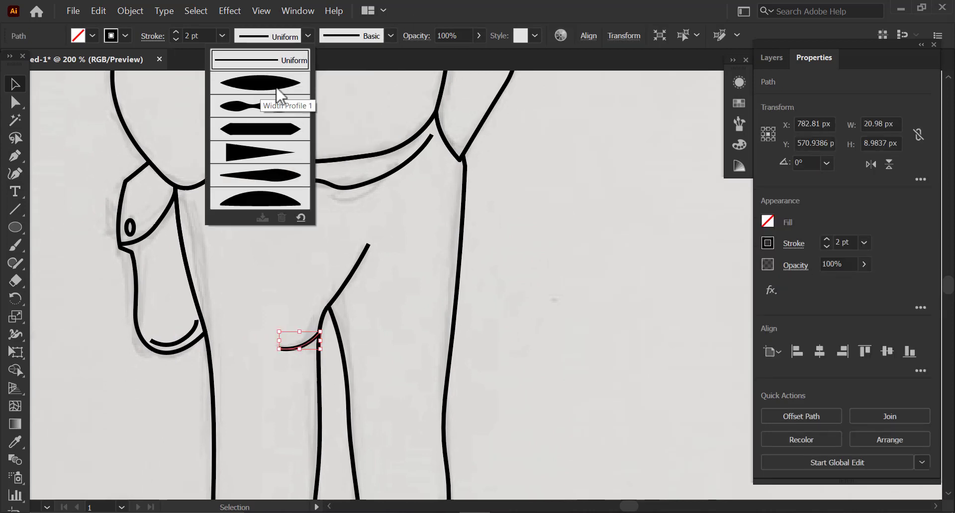
{"action": "left_click", "coordinate": [258, 159]}
Apply Width Profile 1 to the curved seam line in the lower part of the bag.
{"action": "left_click", "coordinate": [190, 334]}
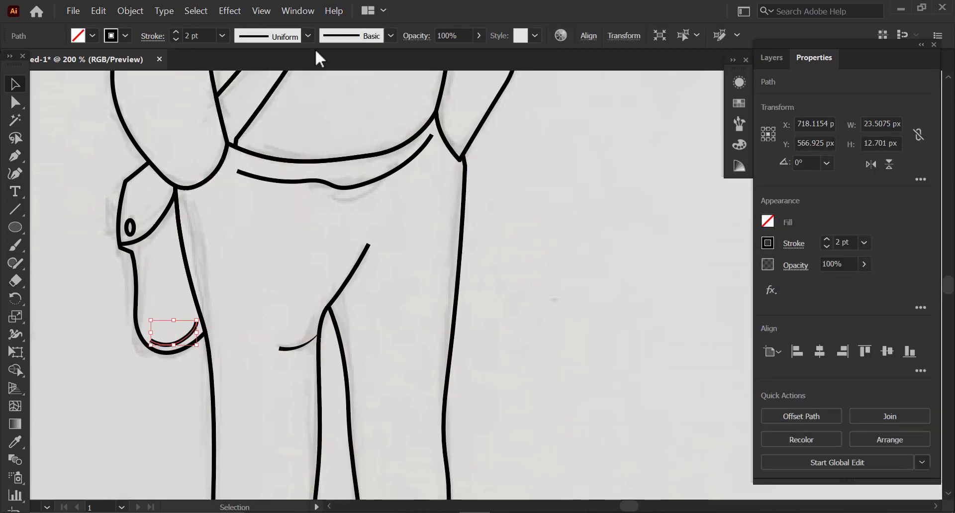
{"action": "left_click", "coordinate": [308, 36]}
{"action": "left_click", "coordinate": [264, 87]}
Apply a width profile tapering at both ends to the fold line below the shirt hem.
{"action": "left_click", "coordinate": [258, 192]}
{"action": "left_click_drag", "start_coordinate": [259, 192], "coordinate": [240, 260]}
{"action": "left_click", "coordinate": [289, 247]}
{"action": "left_click", "coordinate": [307, 36]}
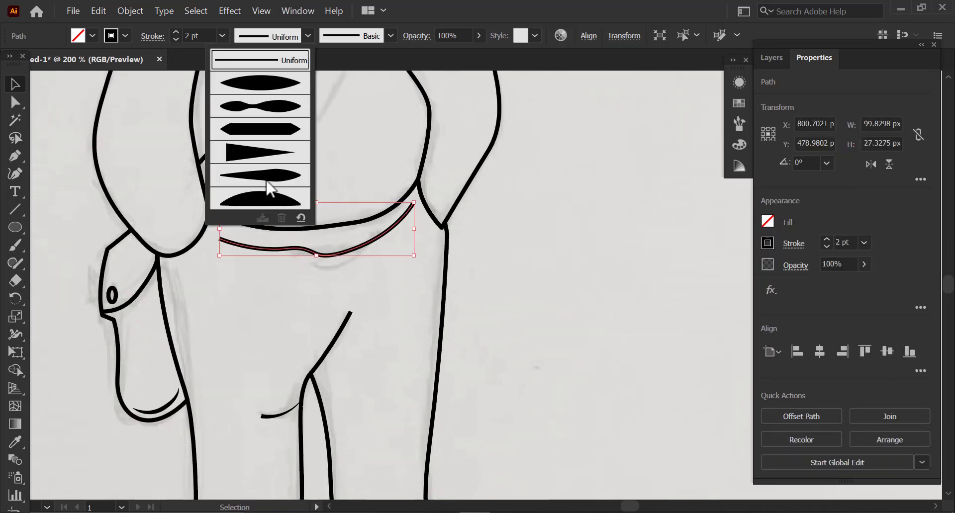
{"action": "left_click", "coordinate": [267, 195]}
{"action": "left_click", "coordinate": [568, 239]}
Apply width profiles tapering at both ends to the right and left sleeve fold lines.
{"action": "left_click_drag", "start_coordinate": [341, 147], "coordinate": [325, 328]}
{"action": "left_click", "coordinate": [392, 247]}
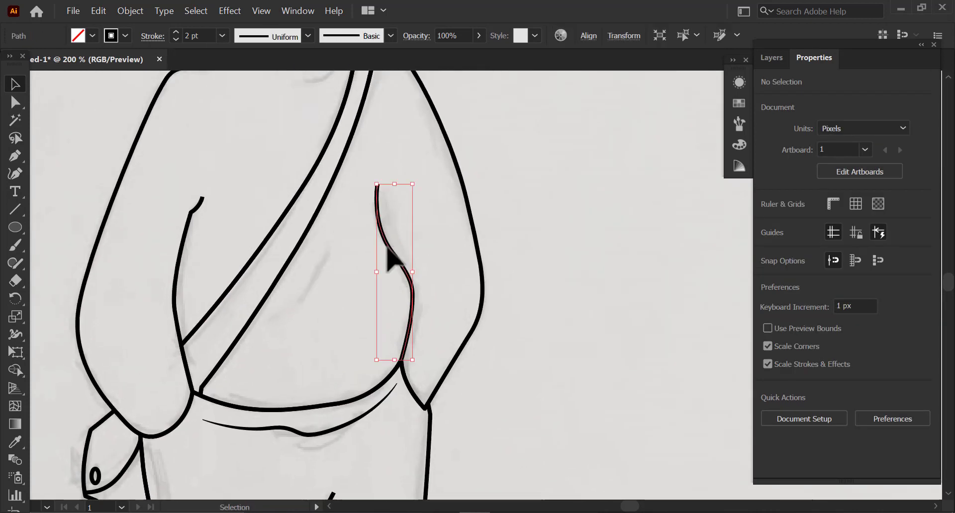
{"action": "left_click", "coordinate": [308, 36]}
{"action": "left_click", "coordinate": [270, 187]}
{"action": "left_click", "coordinate": [187, 240]}
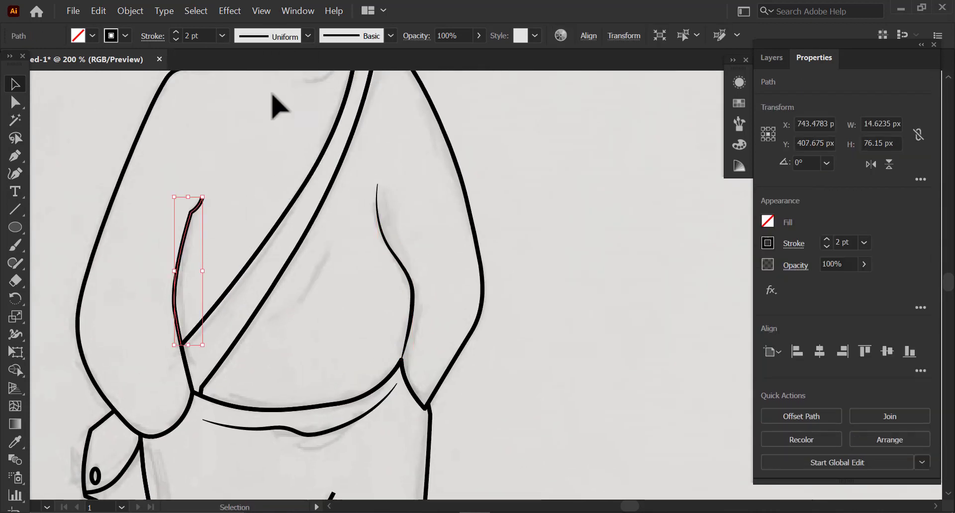
{"action": "left_click", "coordinate": [308, 36]}
{"action": "left_click", "coordinate": [276, 123]}
{"action": "left_click", "coordinate": [57, 239]}
Move the ear shape off the head, placing it to the left of the hair.
{"action": "scroll", "coordinate": [298, 273], "scroll_direction": "up", "scroll_amount": 10}
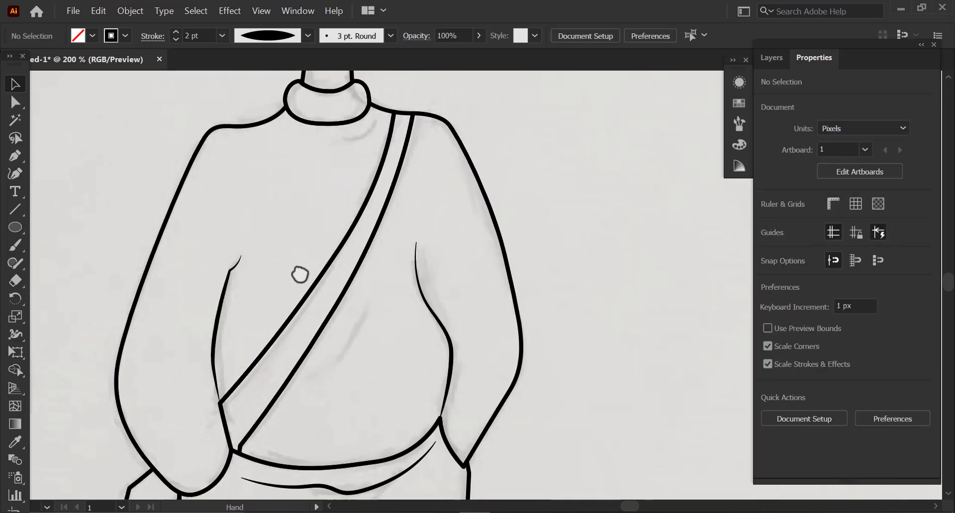
{"action": "left_click", "coordinate": [294, 242]}
{"action": "left_click", "coordinate": [472, 233]}
{"action": "scroll", "coordinate": [367, 241], "scroll_direction": "up", "scroll_amount": 5}
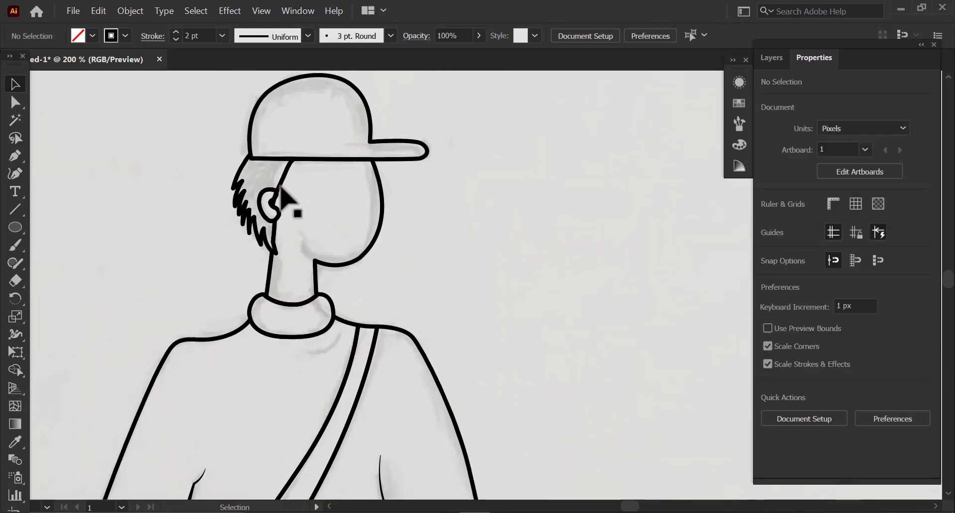
{"action": "left_click", "coordinate": [264, 258]}
{"action": "mouse_move", "coordinate": [262, 250]}
{"action": "left_mouse_down"}
{"action": "mouse_move", "coordinate": [300, 230]}
{"action": "mouse_move", "coordinate": [142, 313]}
{"action": "left_mouse_up"}
Select the hair and face, and merge the gap left by the ear into the hair with the Shape Builder tool.
{"action": "mouse_move", "coordinate": [185, 329]}
{"action": "left_mouse_down"}
{"action": "mouse_move", "coordinate": [303, 315]}
{"action": "mouse_move", "coordinate": [321, 253]}
{"action": "mouse_move", "coordinate": [284, 286]}
{"action": "left_mouse_up"}
{"action": "key", "text": "shift+m"}
{"action": "left_click_drag", "start_coordinate": [291, 219], "coordinate": [304, 240]}
{"action": "key", "text": "ctrl+z"}
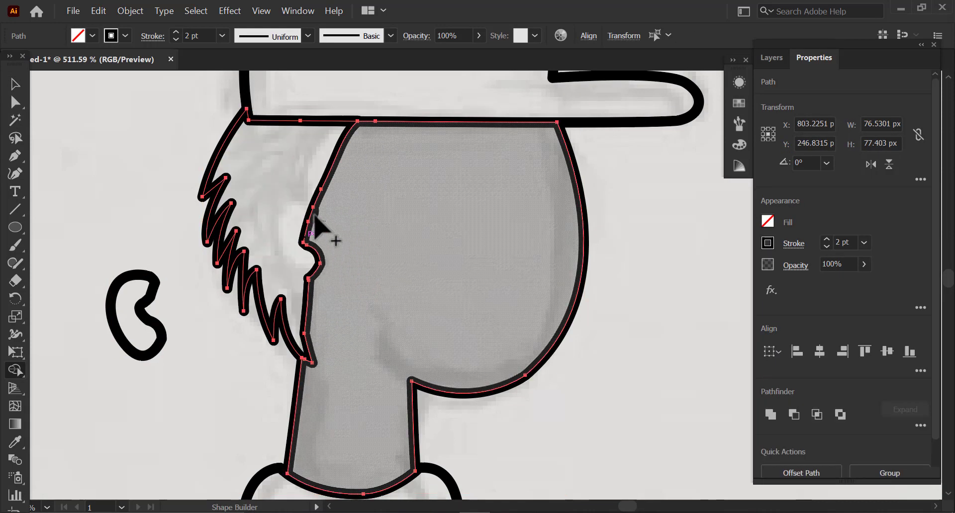
Move the ear back onto the head between the hair and face, and fill it with white.
{"action": "key", "text": "v"}
{"action": "left_click", "coordinate": [168, 351]}
{"action": "left_click_drag", "start_coordinate": [155, 319], "coordinate": [325, 247]}
{"action": "left_click", "coordinate": [767, 222]}
{"action": "left_click", "coordinate": [624, 275]}
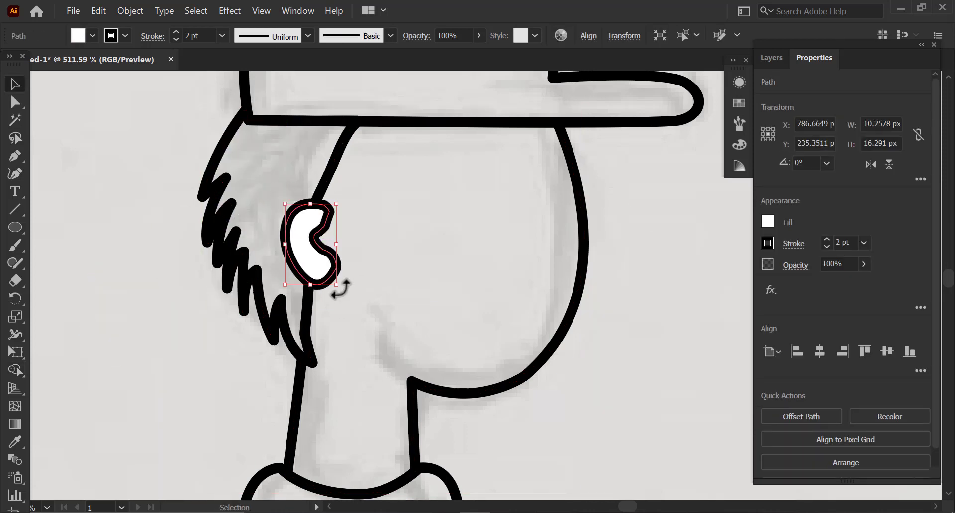
Rotate the ear slightly and nudge it to fit the edge between the hair and face.
{"action": "left_click_drag", "start_coordinate": [347, 289], "coordinate": [346, 291]}
{"action": "left_click_drag", "start_coordinate": [318, 249], "coordinate": [315, 249]}
{"action": "left_click", "coordinate": [383, 239]}
Draw a curved line across the lower part of the cap with the Pen tool, starting near the inner end of the brim.
{"action": "key", "text": "space"}
{"action": "left_click_drag", "start_coordinate": [388, 238], "coordinate": [338, 324]}
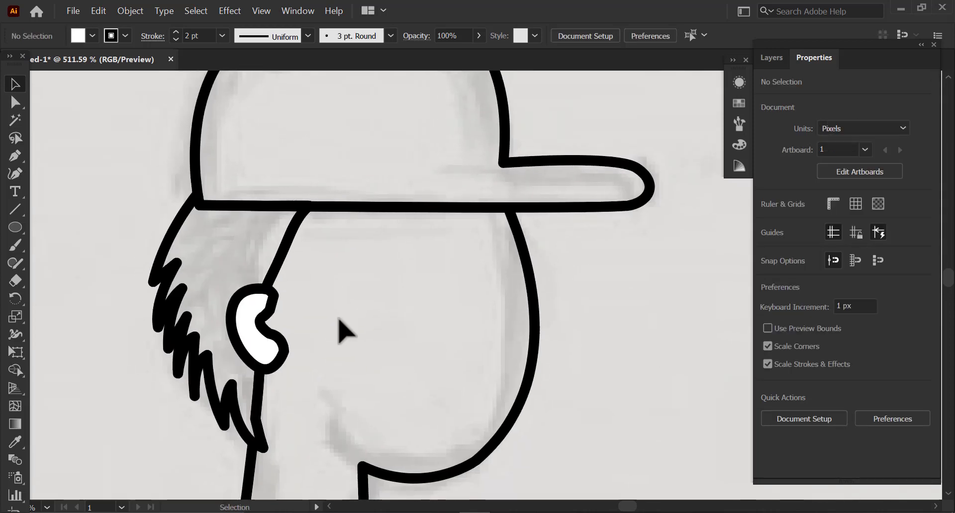
{"action": "key", "text": "space"}
{"action": "left_click_drag", "start_coordinate": [380, 188], "coordinate": [342, 273]}
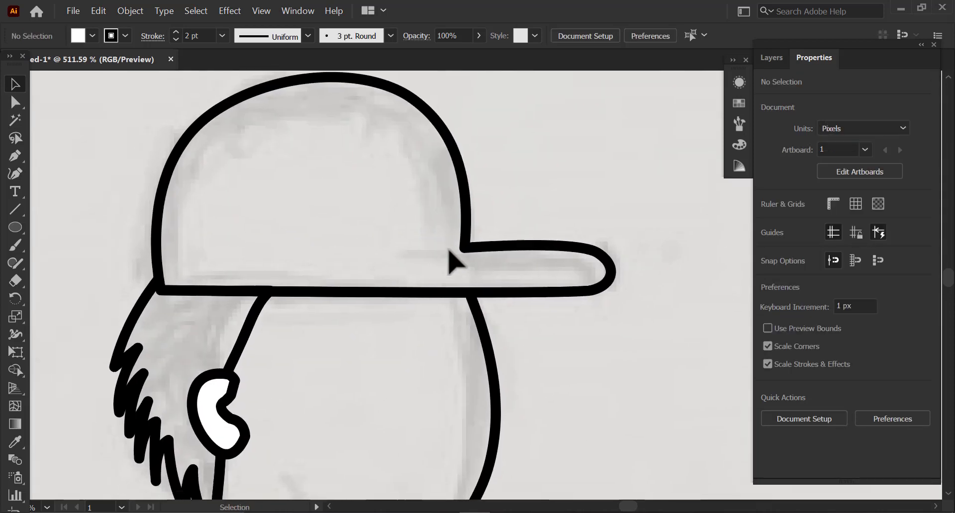
{"action": "left_click", "coordinate": [15, 158]}
{"action": "left_click", "coordinate": [448, 249]}
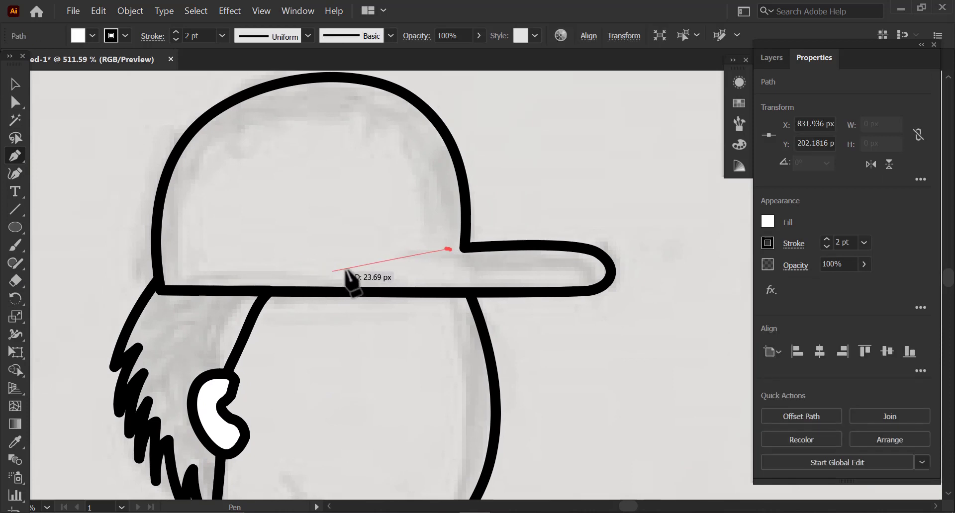
{"action": "left_click_drag", "start_coordinate": [319, 279], "coordinate": [308, 281]}
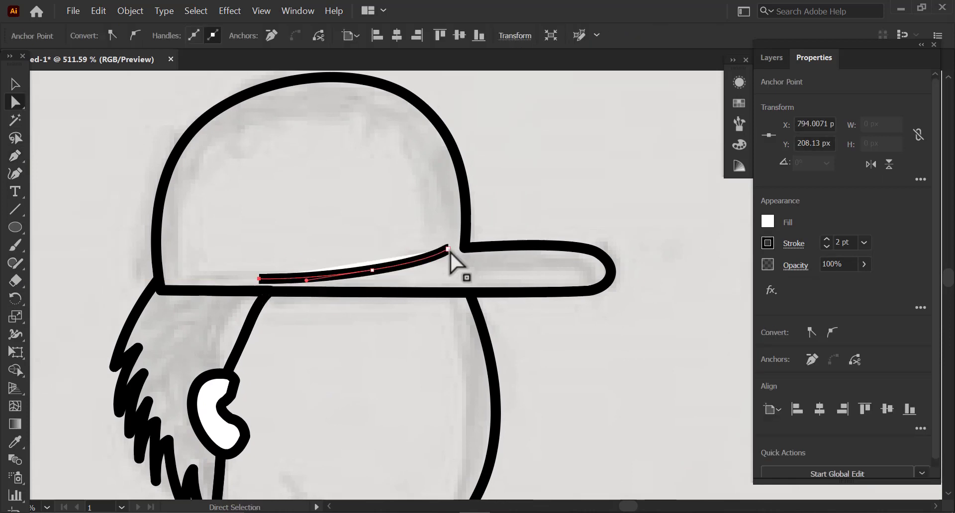
Fine-tune the curve of the lower cap line, and give it a tapered width profile with no fill.
{"action": "left_click_drag", "start_coordinate": [373, 271], "coordinate": [373, 273]}
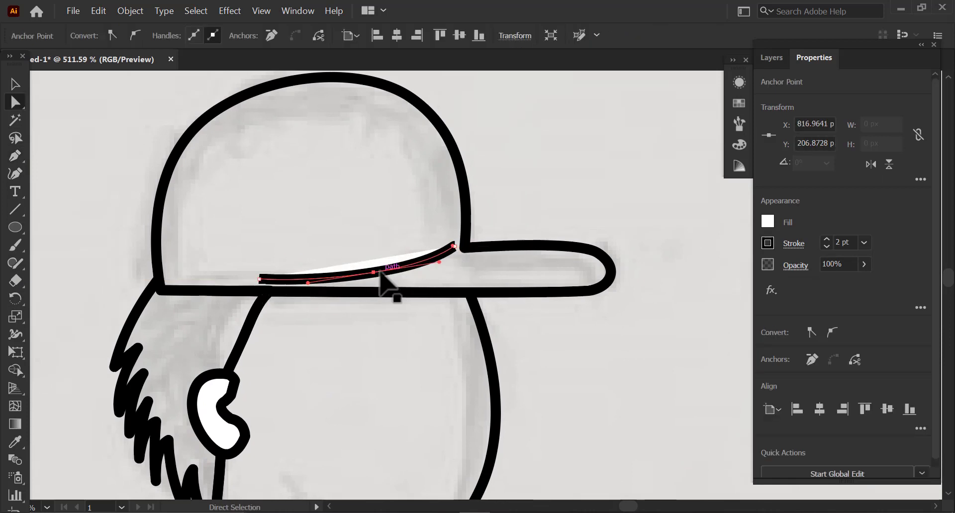
{"action": "left_click", "coordinate": [476, 209]}
{"action": "left_click", "coordinate": [409, 265]}
{"action": "left_click", "coordinate": [307, 36]}
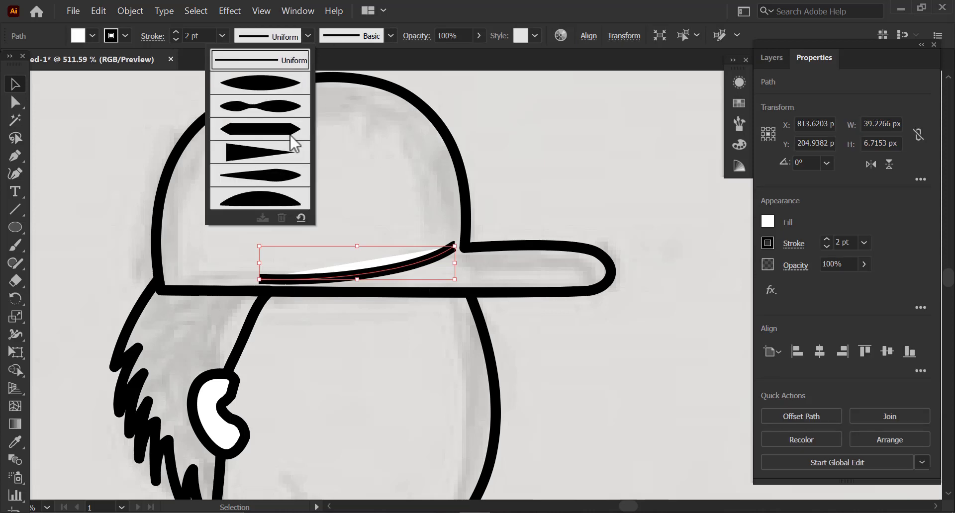
{"action": "left_click", "coordinate": [285, 175]}
{"action": "left_click", "coordinate": [92, 35]}
{"action": "left_click", "coordinate": [9, 61]}
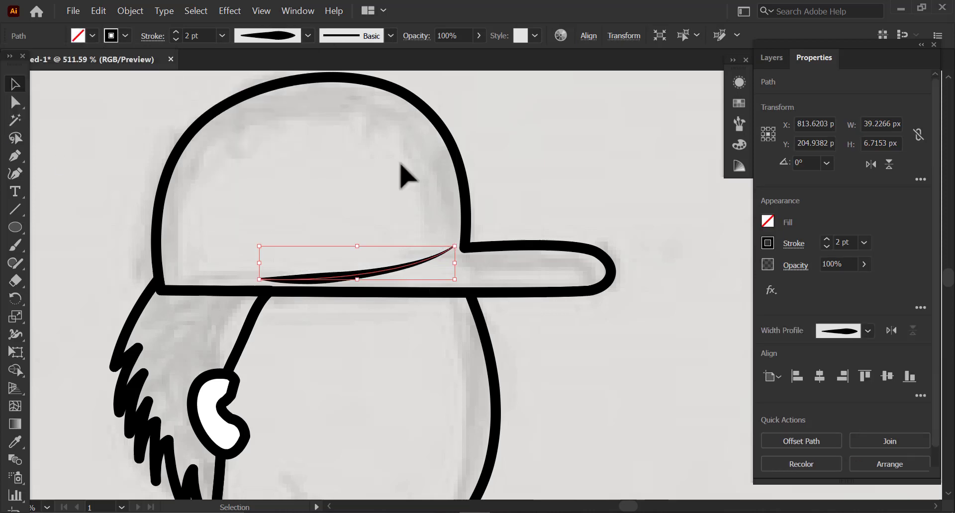
Try other width profiles on the cap line, keep the wedge-shaped one, and shift the line so its thick end meets the brim.
{"action": "left_click", "coordinate": [308, 35]}
{"action": "left_click", "coordinate": [265, 200]}
{"action": "left_click", "coordinate": [308, 35]}
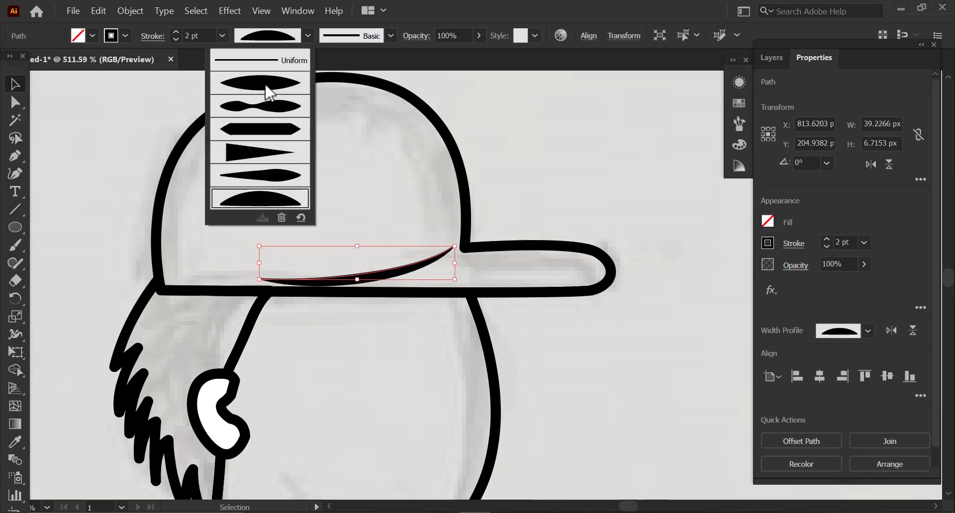
{"action": "left_click", "coordinate": [266, 84]}
{"action": "left_click", "coordinate": [308, 35]}
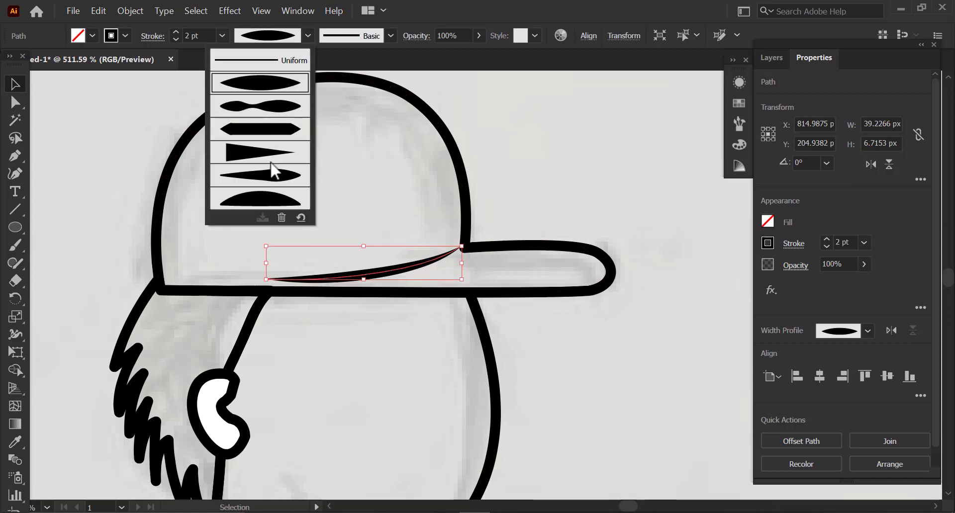
{"action": "left_click", "coordinate": [284, 172]}
{"action": "left_click_drag", "start_coordinate": [453, 267], "coordinate": [454, 267]}
{"action": "left_click", "coordinate": [562, 201]}
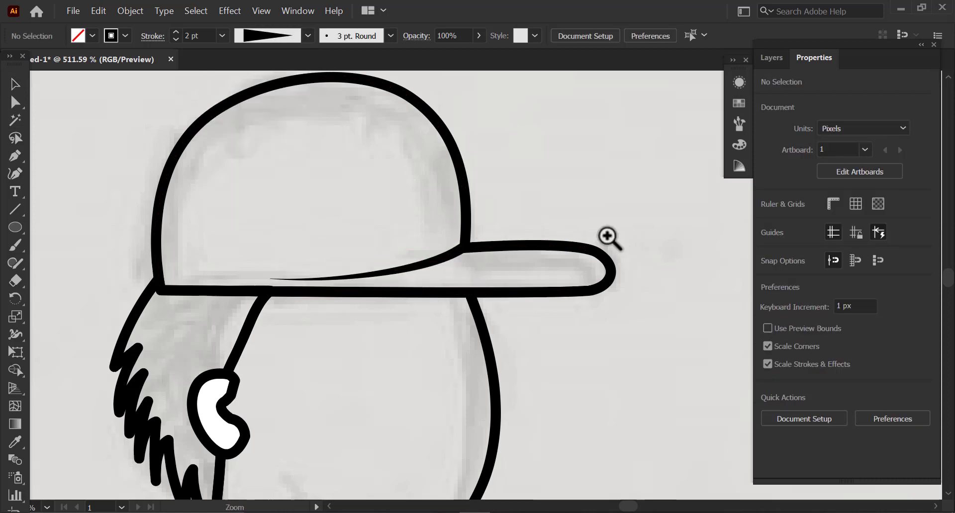
Apply the arched, one-sided width profile to the diagonal crease line above the gap between the trouser legs.
{"action": "scroll", "coordinate": [607, 237], "scroll_direction": "down", "scroll_amount": 3}
{"action": "left_click_drag", "start_coordinate": [213, 375], "coordinate": [417, 229]}
{"action": "scroll", "coordinate": [417, 229], "scroll_direction": "down", "scroll_amount": 5}
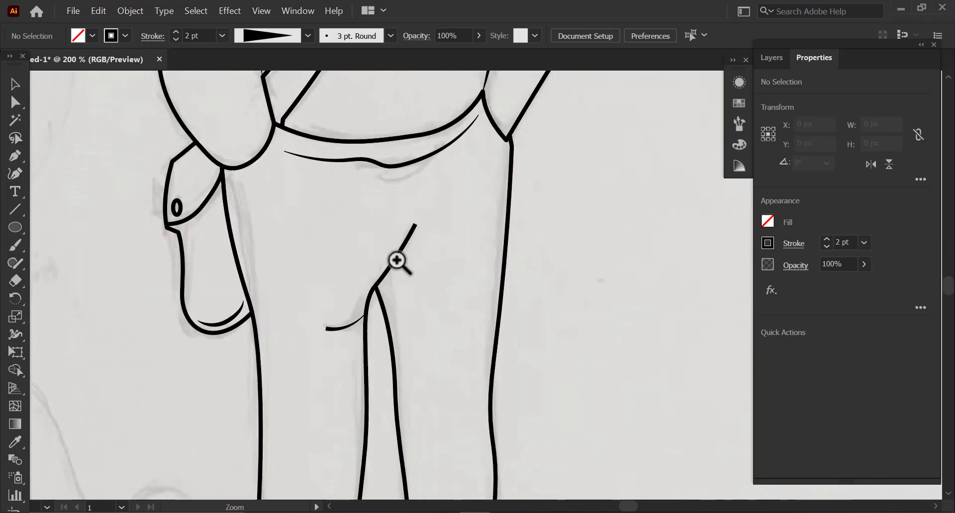
{"action": "key", "text": "v"}
{"action": "left_click", "coordinate": [396, 254]}
{"action": "left_click", "coordinate": [308, 36]}
{"action": "left_click", "coordinate": [266, 187]}
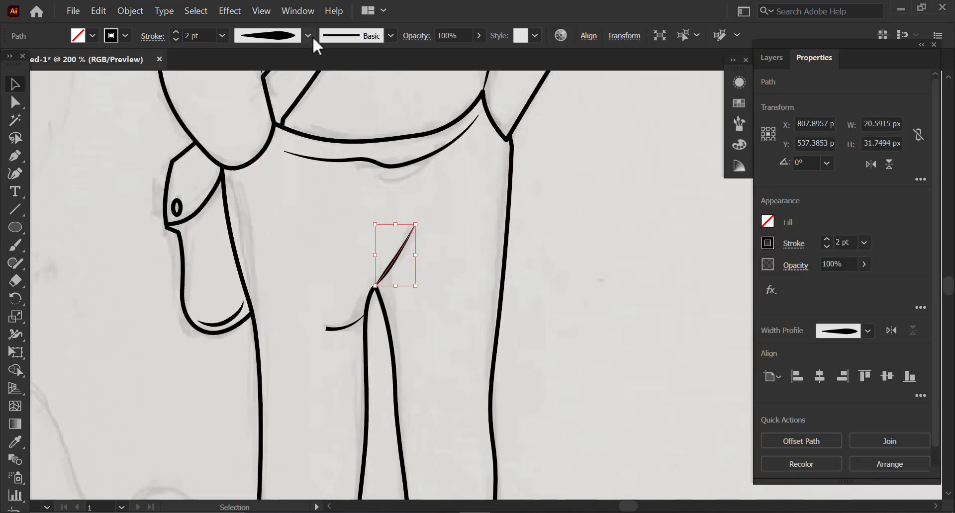
{"action": "left_click", "coordinate": [308, 35]}
{"action": "left_click", "coordinate": [264, 205]}
{"action": "left_click", "coordinate": [617, 154]}
Apply the tapered teardrop width profile to the curved edge of the shoulder bag's flap.
{"action": "left_click_drag", "start_coordinate": [286, 386], "coordinate": [304, 398]}
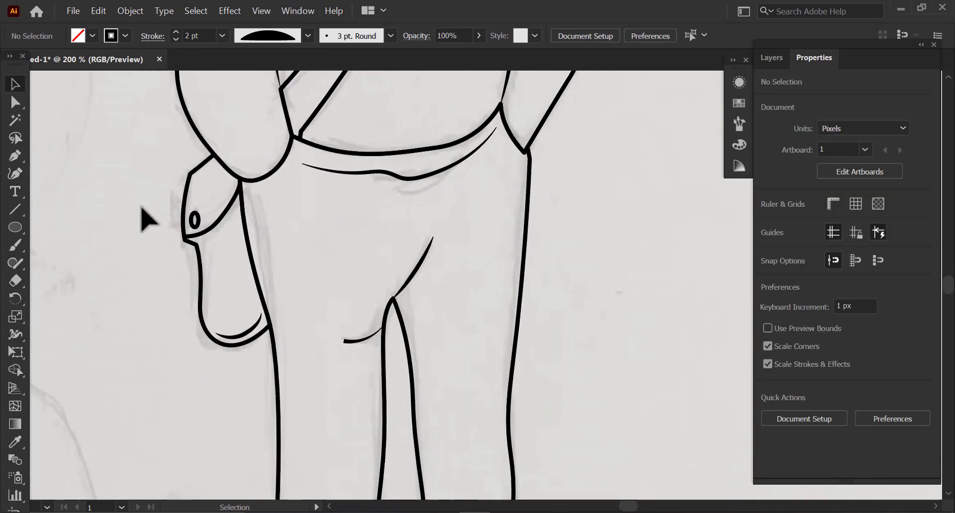
{"action": "left_click", "coordinate": [208, 231]}
{"action": "left_click", "coordinate": [308, 35]}
{"action": "left_click", "coordinate": [268, 181]}
{"action": "left_click", "coordinate": [134, 210]}
Lock Layer 2 with the character and add a new layer above it for the scenery.
{"action": "left_click_drag", "start_coordinate": [275, 140], "coordinate": [224, 103]}
{"action": "left_click_drag", "start_coordinate": [401, 445], "coordinate": [402, 232]}
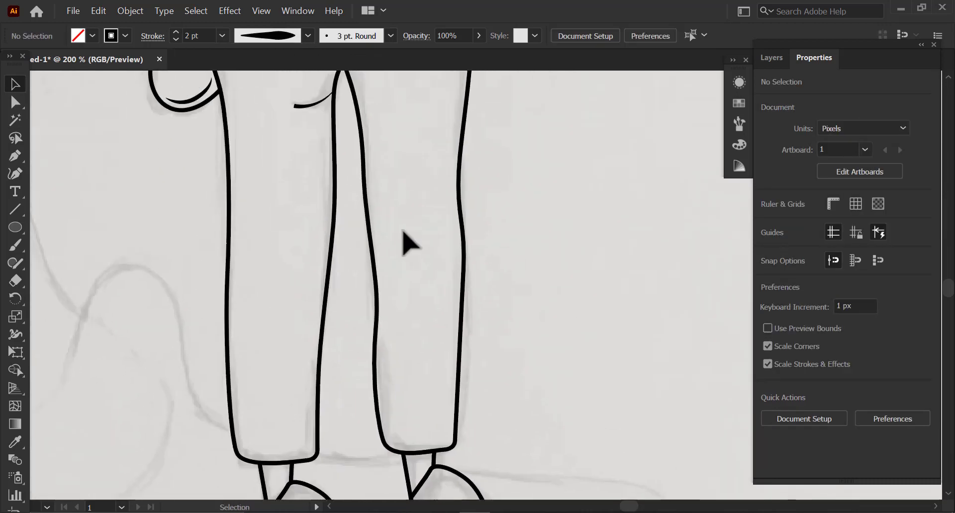
{"action": "left_click", "coordinate": [461, 226], "text": "ctrl+alt"}
{"action": "left_click", "coordinate": [460, 226], "text": "ctrl+alt"}
{"action": "left_click", "coordinate": [461, 226], "text": "ctrl+alt"}
{"action": "left_click_drag", "start_coordinate": [535, 147], "coordinate": [436, 169]}
{"action": "left_click_drag", "start_coordinate": [225, 251], "coordinate": [292, 232]}
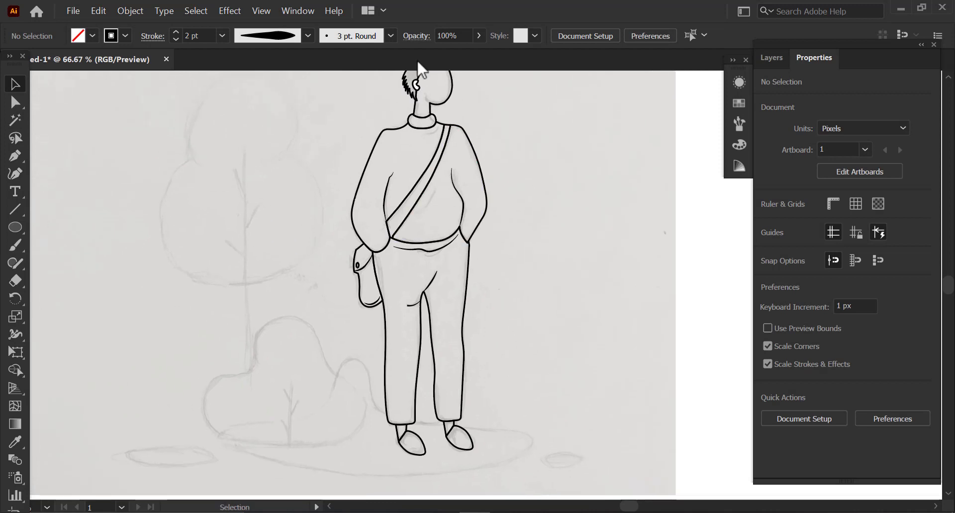
{"action": "left_click_drag", "start_coordinate": [248, 275], "coordinate": [258, 156]}
{"action": "key", "text": "ctrl+="}
{"action": "left_click", "coordinate": [771, 58]}
{"action": "left_click", "coordinate": [781, 82]}
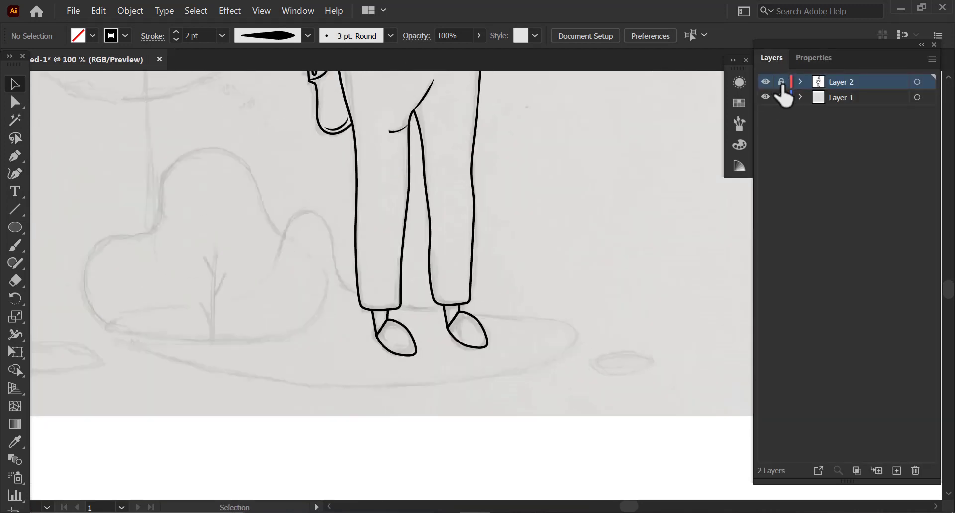
Trace the ground patch under the feet and the small bush hump behind the legs as one closed Pen tool outline.
{"action": "key", "text": "p"}
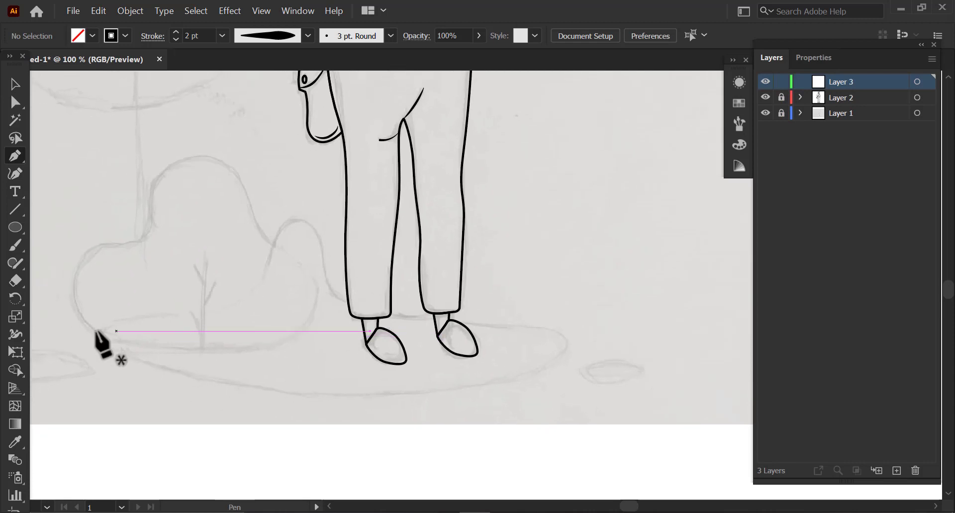
{"action": "left_click", "coordinate": [123, 320]}
{"action": "left_click_drag", "start_coordinate": [370, 395], "coordinate": [454, 389]}
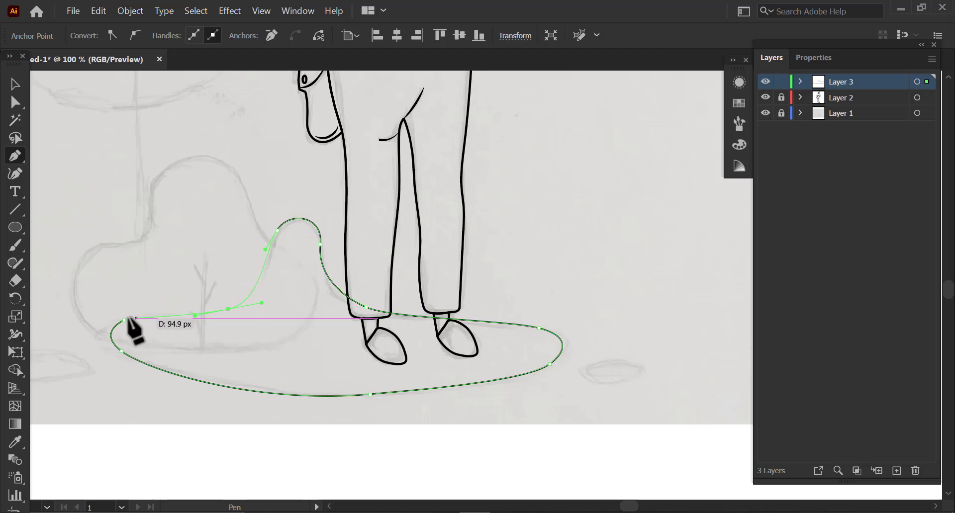
Adjust the anchors and handles along the ground outline's upper edge and hump to follow the sketch.
{"action": "key", "text": "ctrl+plus"}
{"action": "left_click_drag", "start_coordinate": [362, 313], "coordinate": [223, 328]}
{"action": "key", "text": "a"}
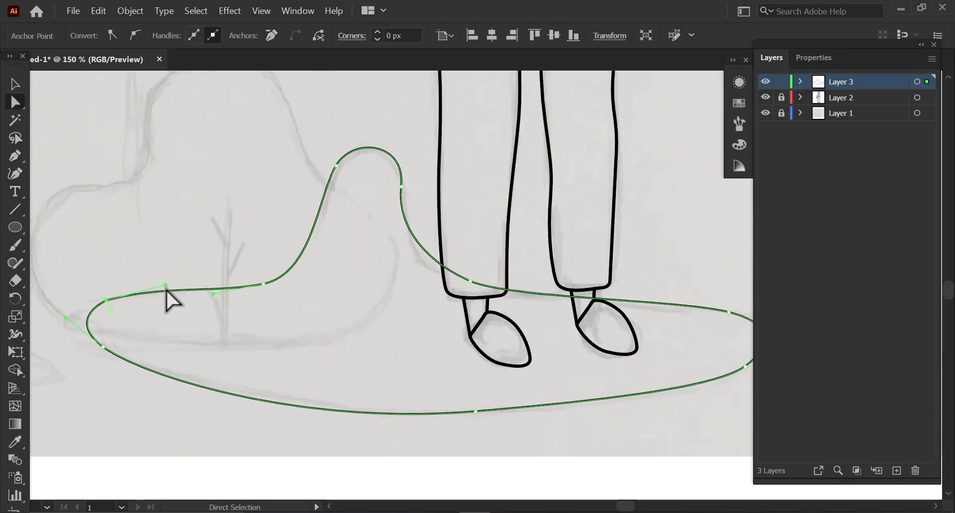
{"action": "left_click_drag", "start_coordinate": [166, 287], "coordinate": [173, 293]}
{"action": "left_click_drag", "start_coordinate": [264, 284], "coordinate": [267, 283]}
{"action": "left_click_drag", "start_coordinate": [338, 170], "coordinate": [282, 245]}
{"action": "key", "text": "ctrl+z"}
{"action": "left_click_drag", "start_coordinate": [349, 278], "coordinate": [317, 280]}
{"action": "left_click_drag", "start_coordinate": [322, 237], "coordinate": [318, 217]}
Trace the large bush beside the figure as a closed outline with the Pen tool.
{"action": "left_click_drag", "start_coordinate": [477, 360], "coordinate": [356, 247]}
{"action": "left_click_drag", "start_coordinate": [40, 294], "coordinate": [292, 428]}
{"action": "key", "text": "p"}
{"action": "left_click_drag", "start_coordinate": [329, 217], "coordinate": [356, 238]}
{"action": "left_click", "coordinate": [222, 225]}
{"action": "mouse_move", "coordinate": [190, 304]}
{"action": "left_mouse_down"}
{"action": "mouse_move", "coordinate": [151, 312]}
{"action": "mouse_move", "coordinate": [133, 256]}
{"action": "left_mouse_up"}
{"action": "left_click_drag", "start_coordinate": [302, 380], "coordinate": [328, 382]}
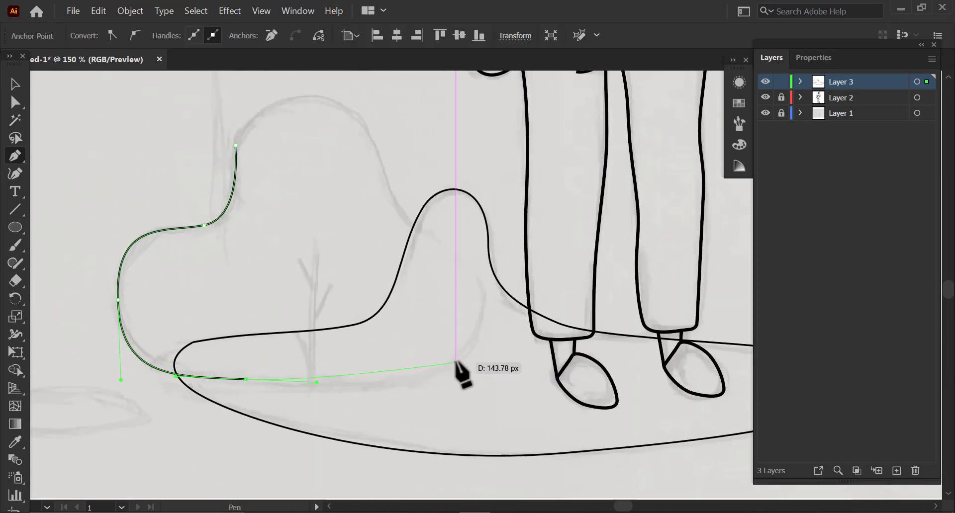
{"action": "left_click_drag", "start_coordinate": [448, 247], "coordinate": [414, 234]}
{"action": "mouse_move", "coordinate": [383, 170]}
{"action": "left_mouse_down"}
{"action": "mouse_move", "coordinate": [302, 283]}
{"action": "mouse_move", "coordinate": [302, 242]}
{"action": "left_mouse_up"}
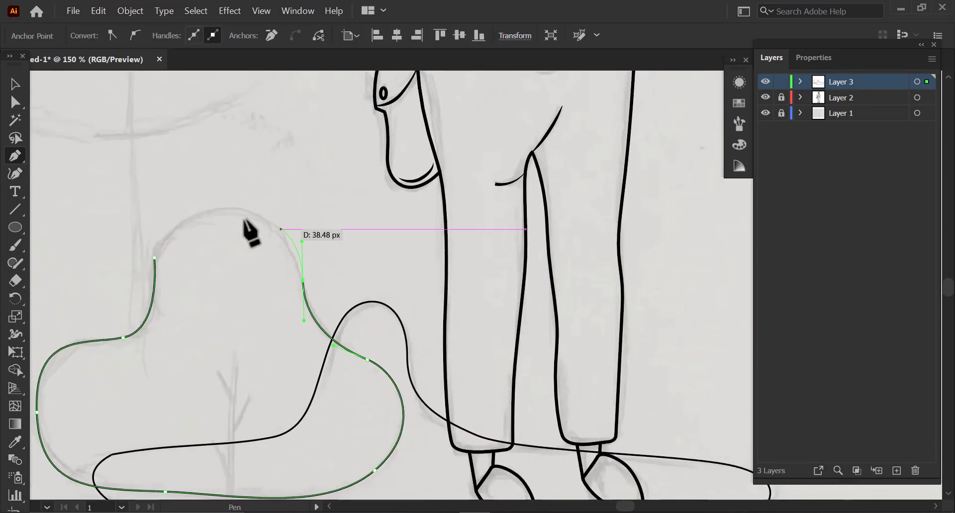
{"action": "left_click_drag", "start_coordinate": [173, 221], "coordinate": [173, 223]}
{"action": "left_click_drag", "start_coordinate": [154, 258], "coordinate": [144, 304]}
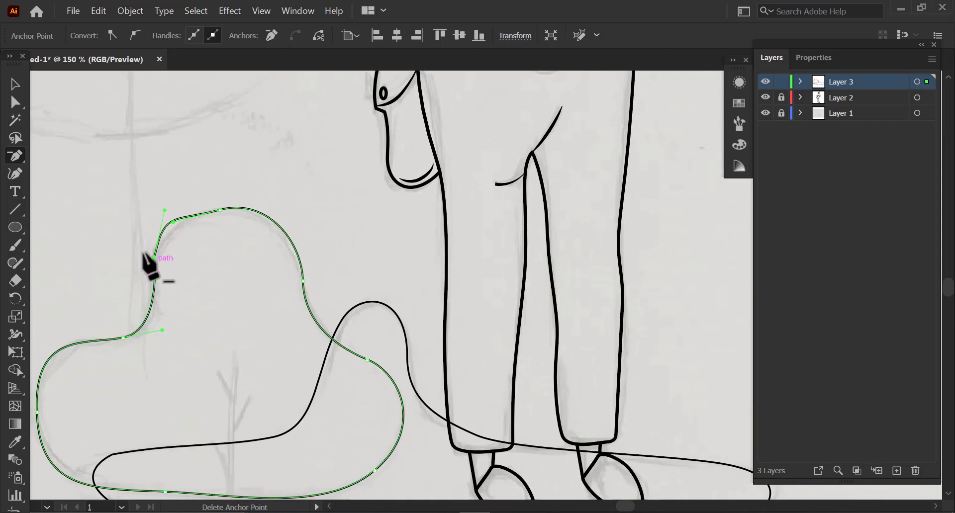
Remove the extra anchors on the bush's upper lobe and adjust the handles to smooth its outline.
{"action": "left_click_drag", "start_coordinate": [173, 223], "coordinate": [119, 226]}
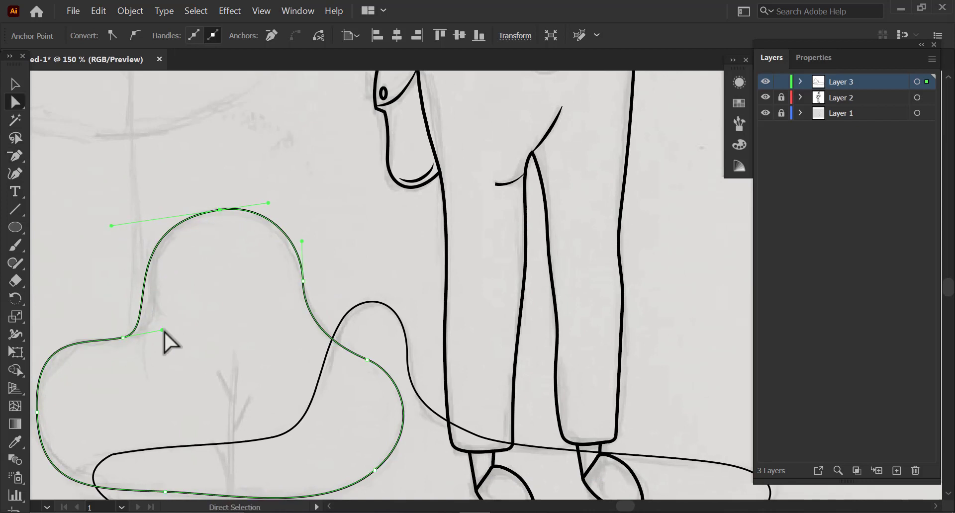
{"action": "left_click", "coordinate": [173, 316]}
{"action": "left_click", "coordinate": [123, 337]}
{"action": "left_click_drag", "start_coordinate": [162, 331], "coordinate": [184, 321]}
{"action": "left_click_drag", "start_coordinate": [266, 219], "coordinate": [330, 228]}
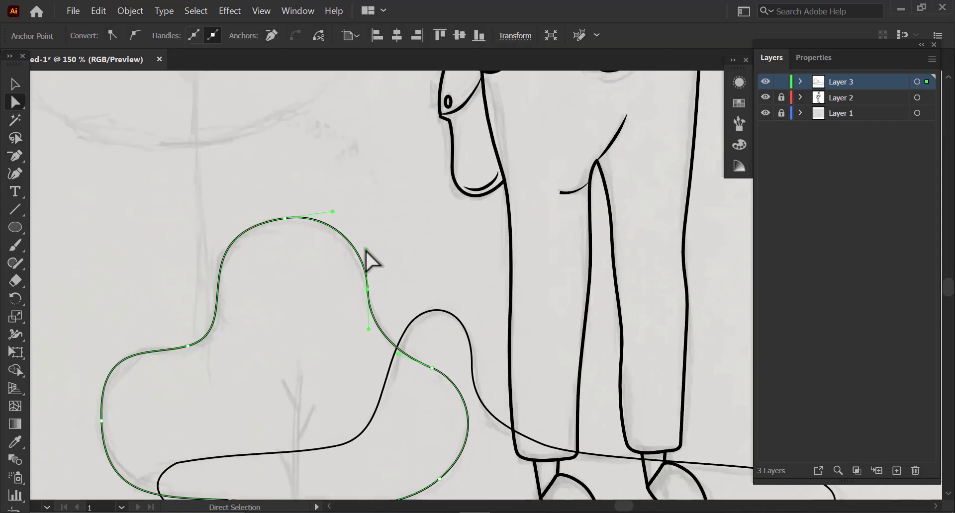
{"action": "left_click_drag", "start_coordinate": [240, 466], "coordinate": [295, 381]}
{"action": "left_click_drag", "start_coordinate": [155, 337], "coordinate": [150, 337]}
{"action": "left_click_drag", "start_coordinate": [194, 272], "coordinate": [147, 301]}
Trace the upper lobe of the tree crown with the Pen tool, ending at the notch where the lower lobe begins.
{"action": "left_click_drag", "start_coordinate": [294, 136], "coordinate": [270, 318]}
{"action": "left_click_drag", "start_coordinate": [231, 89], "coordinate": [317, 378]}
{"action": "key", "text": "p"}
{"action": "left_click_drag", "start_coordinate": [240, 253], "coordinate": [239, 334]}
{"action": "left_click", "coordinate": [198, 362]}
{"action": "left_click_drag", "start_coordinate": [260, 183], "coordinate": [387, 146]}
{"action": "left_click_drag", "start_coordinate": [429, 264], "coordinate": [441, 325]}
{"action": "left_click_drag", "start_coordinate": [442, 324], "coordinate": [419, 246]}
{"action": "left_click_drag", "start_coordinate": [378, 278], "coordinate": [357, 290]}
{"action": "left_click_drag", "start_coordinate": [358, 291], "coordinate": [283, 180]}
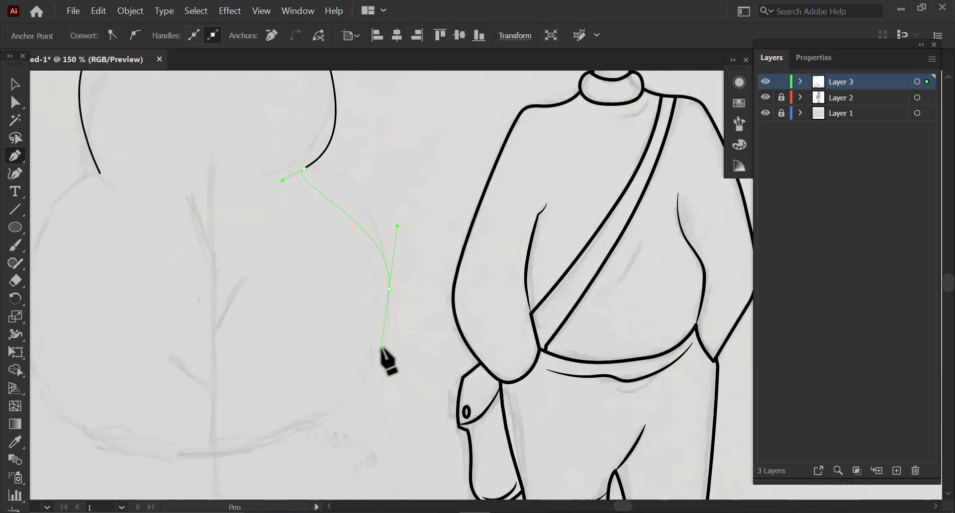
Continue the tree crown outline around the lower lobe and close it at the starting anchor.
{"action": "left_click_drag", "start_coordinate": [385, 256], "coordinate": [404, 237]}
{"action": "left_click_drag", "start_coordinate": [404, 237], "coordinate": [405, 259]}
{"action": "left_click_drag", "start_coordinate": [371, 362], "coordinate": [411, 290]}
{"action": "left_click_drag", "start_coordinate": [293, 360], "coordinate": [288, 361]}
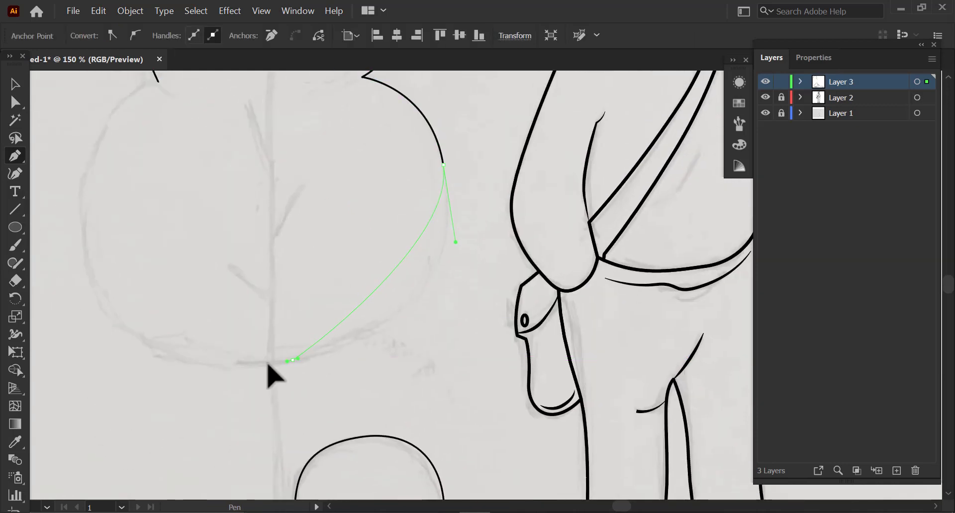
{"action": "left_click_drag", "start_coordinate": [206, 348], "coordinate": [248, 403]}
{"action": "left_click_drag", "start_coordinate": [142, 214], "coordinate": [176, 353]}
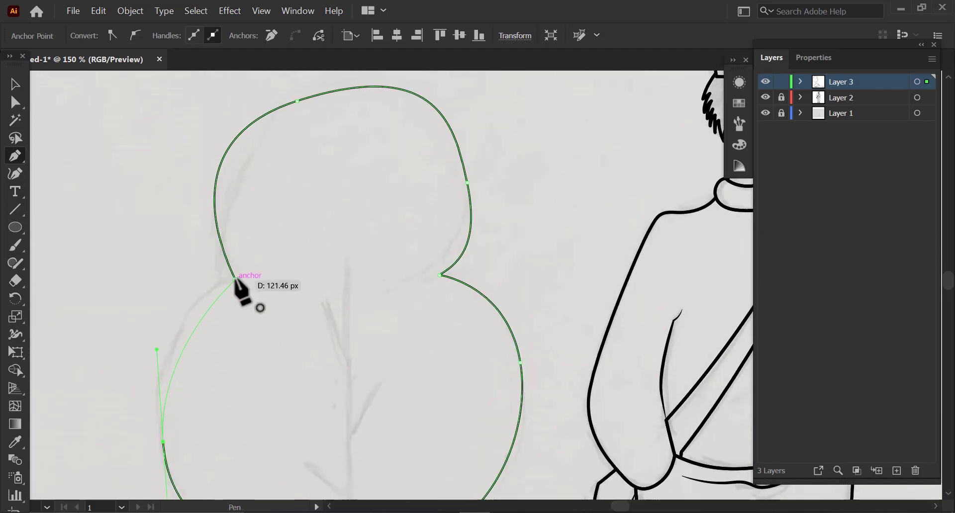
Refine the anchors and handles of the tree crown so its curves match the sketch.
{"action": "key", "text": "a"}
{"action": "left_click_drag", "start_coordinate": [234, 278], "coordinate": [187, 351]}
{"action": "left_click_drag", "start_coordinate": [388, 265], "coordinate": [384, 275]}
{"action": "mouse_move", "coordinate": [359, 359]}
{"action": "left_mouse_down"}
{"action": "mouse_move", "coordinate": [339, 358]}
{"action": "mouse_move", "coordinate": [359, 358]}
{"action": "left_mouse_up"}
{"action": "left_click_drag", "start_coordinate": [404, 322], "coordinate": [401, 303]}
{"action": "left_click_drag", "start_coordinate": [337, 298], "coordinate": [356, 356]}
{"action": "left_click", "coordinate": [236, 242]}
{"action": "mouse_move", "coordinate": [238, 248]}
{"action": "left_mouse_down"}
{"action": "mouse_move", "coordinate": [265, 229]}
{"action": "mouse_move", "coordinate": [246, 237]}
{"action": "left_mouse_up"}
{"action": "left_click_drag", "start_coordinate": [380, 198], "coordinate": [337, 198]}
Trace the small patch to the right of the main ground shape with the Pen tool.
{"action": "left_click_drag", "start_coordinate": [294, 492], "coordinate": [313, 230]}
{"action": "left_click", "coordinate": [395, 277], "text": "ctrl+alt"}
{"action": "left_click", "coordinate": [394, 278], "text": "ctrl+alt"}
{"action": "left_click_drag", "start_coordinate": [591, 376], "coordinate": [366, 243]}
{"action": "left_click", "coordinate": [527, 363], "text": "ctrl"}
{"action": "left_click", "coordinate": [513, 318], "text": "ctrl"}
{"action": "left_click", "coordinate": [543, 215], "text": "ctrl"}
{"action": "left_click_drag", "start_coordinate": [452, 317], "coordinate": [444, 351]}
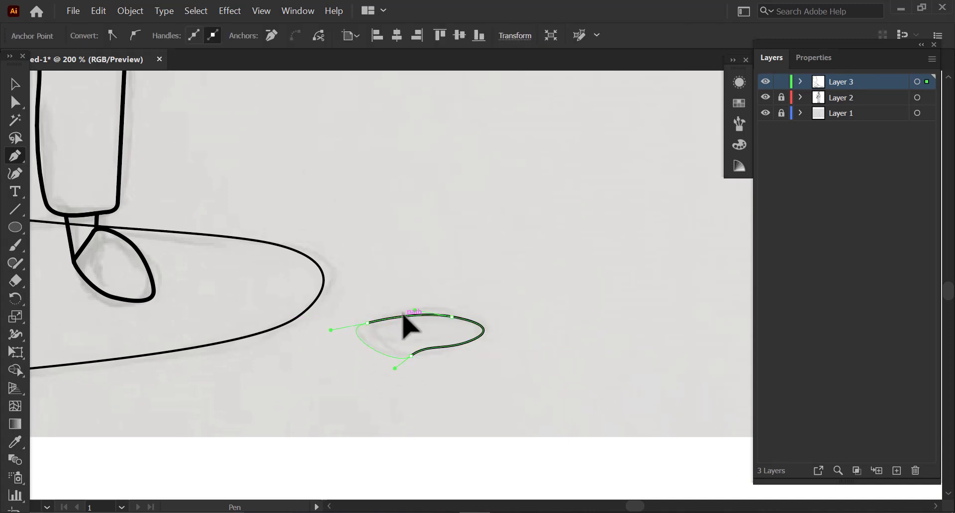
Trace the flat ground patch to the left of the bush as a closed outline.
{"action": "left_click_drag", "start_coordinate": [319, 296], "coordinate": [438, 313]}
{"action": "left_click_drag", "start_coordinate": [240, 293], "coordinate": [219, 301]}
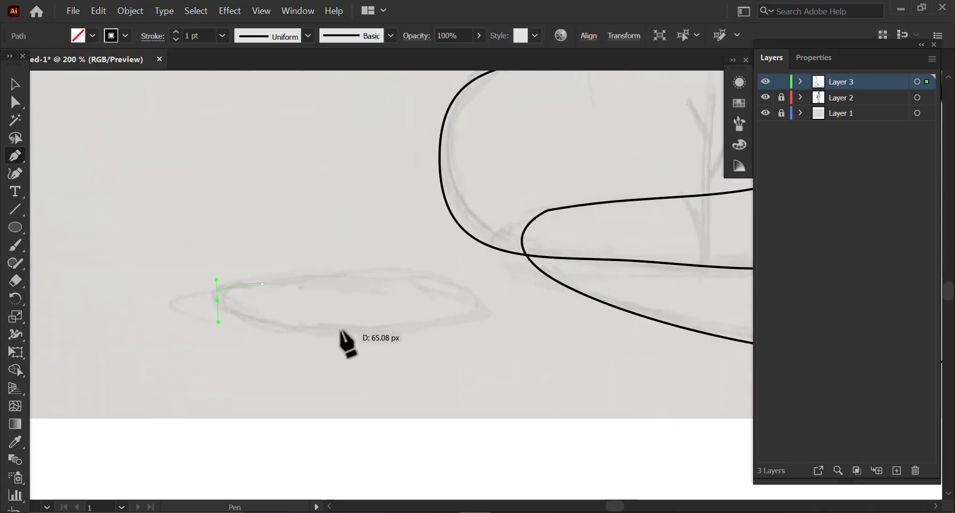
{"action": "left_click_drag", "start_coordinate": [479, 307], "coordinate": [484, 327]}
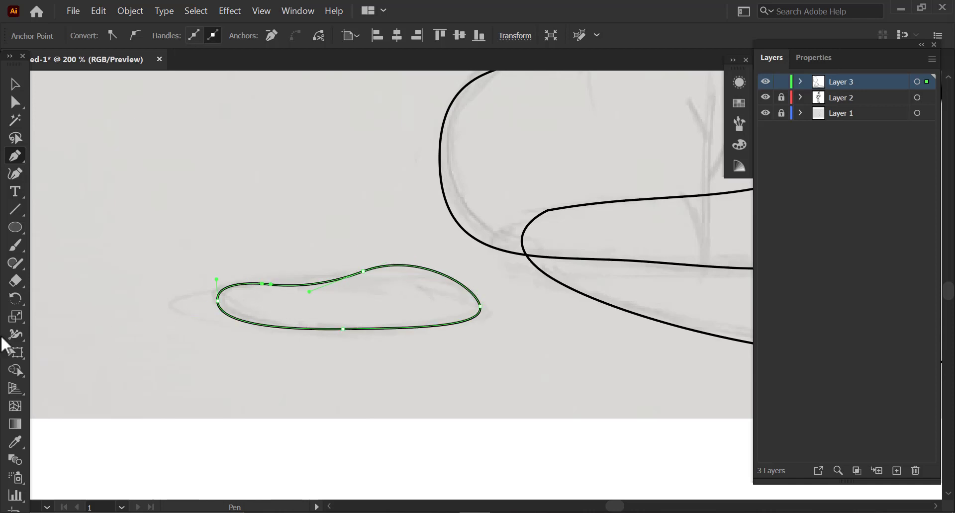
Select all the scenery outlines and set their stroke weight to 6 pt.
{"action": "left_click", "coordinate": [411, 286], "text": "ctrl+alt"}
{"action": "left_click", "coordinate": [419, 285], "text": "ctrl+alt"}
{"action": "scroll", "coordinate": [420, 285], "scroll_direction": "up", "scroll_amount": 1}
{"action": "left_click_drag", "start_coordinate": [645, 227], "coordinate": [363, 385]}
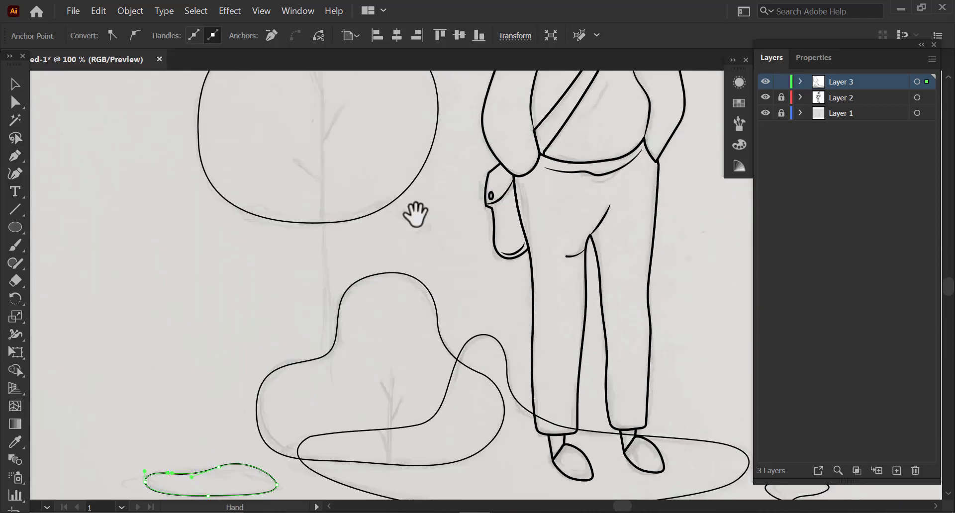
{"action": "left_click_drag", "start_coordinate": [415, 215], "coordinate": [427, 256]}
{"action": "left_click", "coordinate": [441, 274], "text": "ctrl+alt"}
{"action": "left_click", "coordinate": [441, 275], "text": "ctrl+alt"}
{"action": "key", "text": "ctrl+a"}
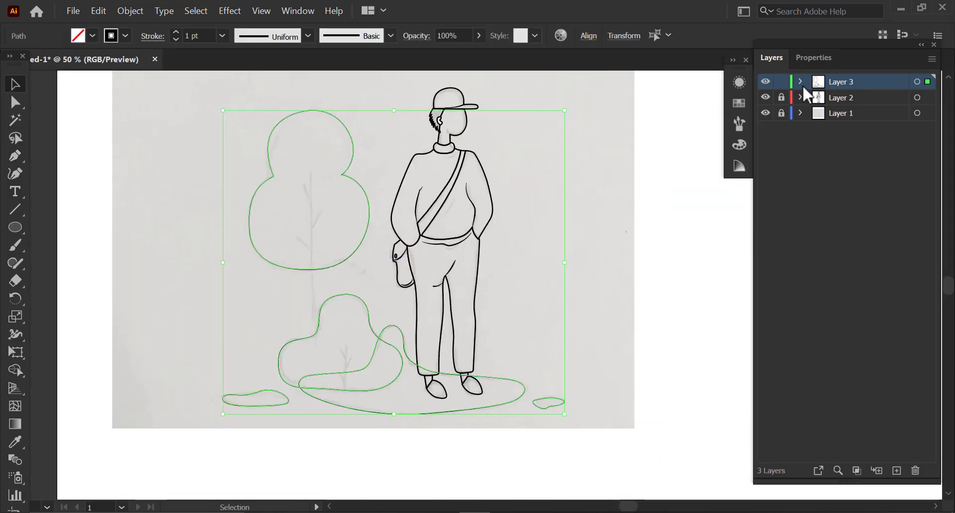
{"action": "left_click", "coordinate": [814, 58]}
{"action": "left_click", "coordinate": [827, 239]}
{"action": "left_click", "coordinate": [827, 239]}
{"action": "left_click", "coordinate": [827, 240]}
{"action": "left_click", "coordinate": [661, 276]}
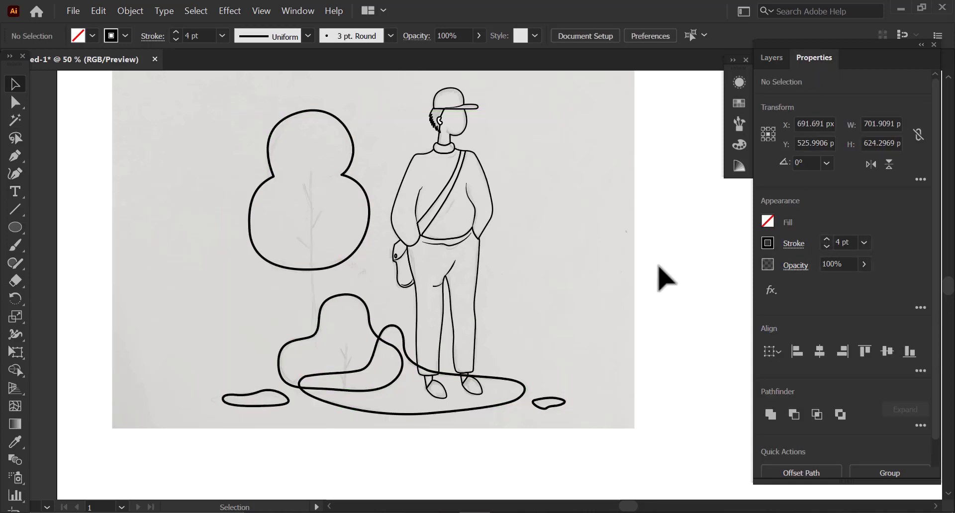
{"action": "key", "text": "ctrl+a"}
{"action": "left_click", "coordinate": [828, 240]}
{"action": "left_click", "coordinate": [828, 240]}
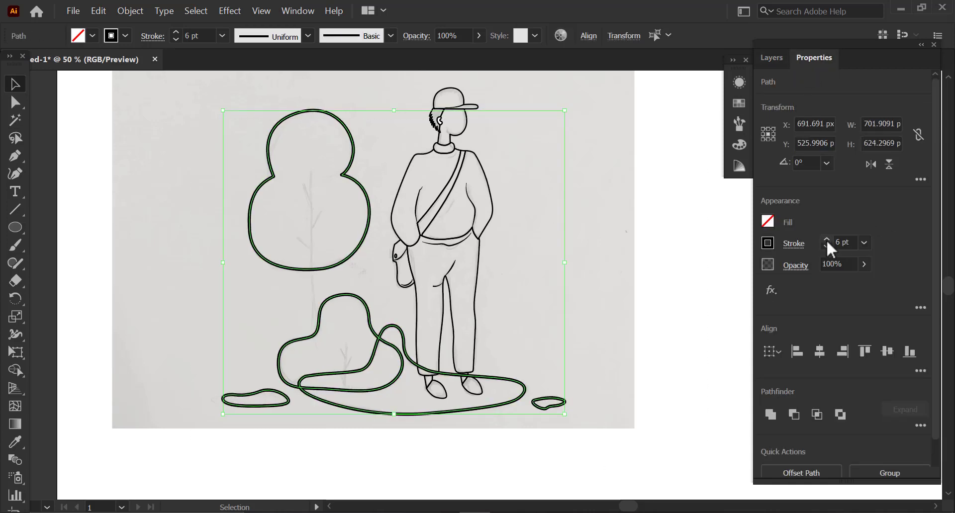
{"action": "left_click", "coordinate": [437, 177]}
Temporarily hide Layer 3, unlock Layer 2, and set the whole character's strokes to 6 pt.
{"action": "left_click", "coordinate": [766, 82]}
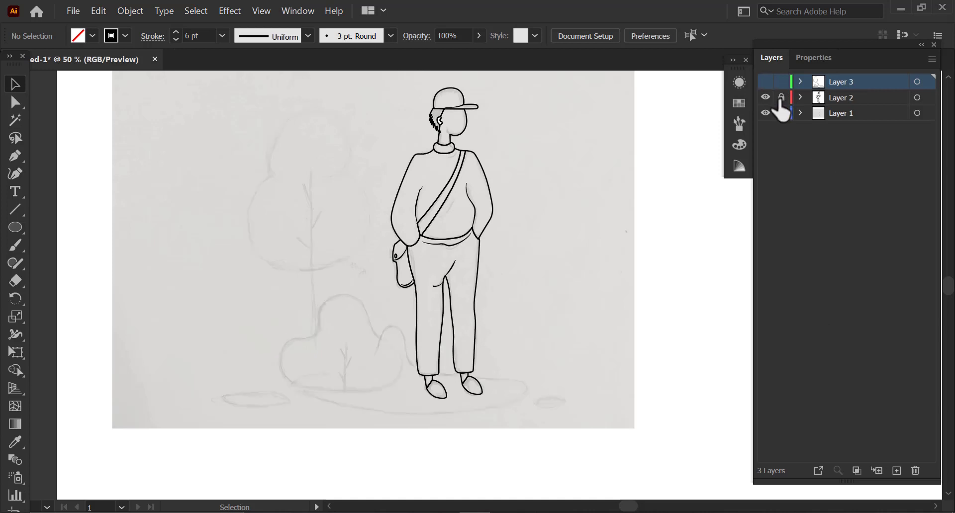
{"action": "left_click_drag", "start_coordinate": [406, 95], "coordinate": [535, 437]}
{"action": "left_click", "coordinate": [813, 57]}
{"action": "left_click", "coordinate": [829, 239]}
{"action": "left_click", "coordinate": [828, 239]}
{"action": "left_click", "coordinate": [828, 239]}
{"action": "left_click", "coordinate": [829, 239]}
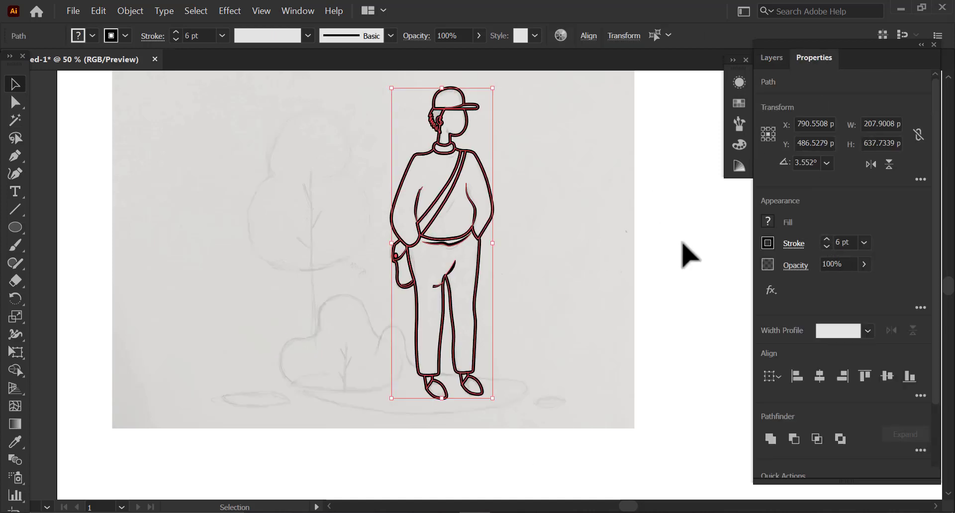
{"action": "left_click", "coordinate": [682, 242]}
{"action": "left_click", "coordinate": [771, 58]}
{"action": "left_click", "coordinate": [766, 82]}
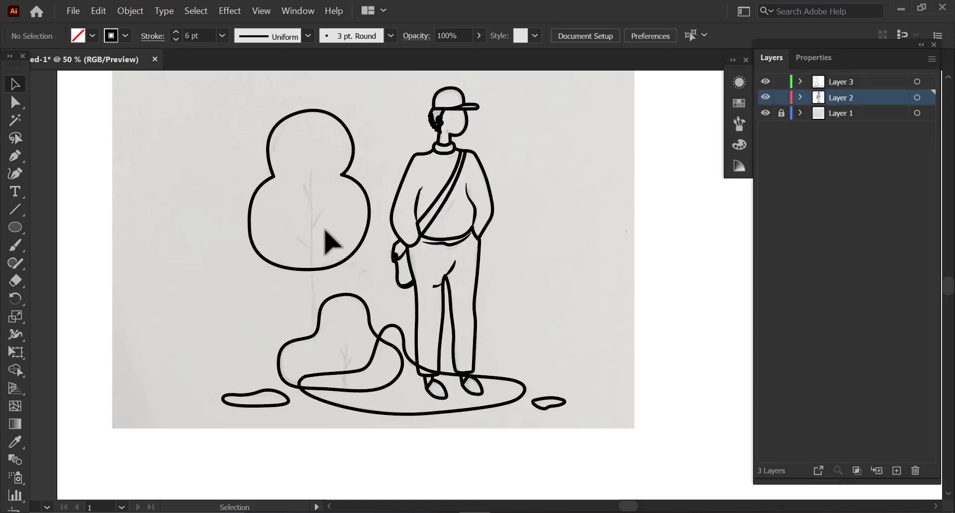
Select the bush and ground outlines and merge their overlapping areas into the bush with the Shape Builder tool.
{"action": "left_click", "coordinate": [387, 371]}
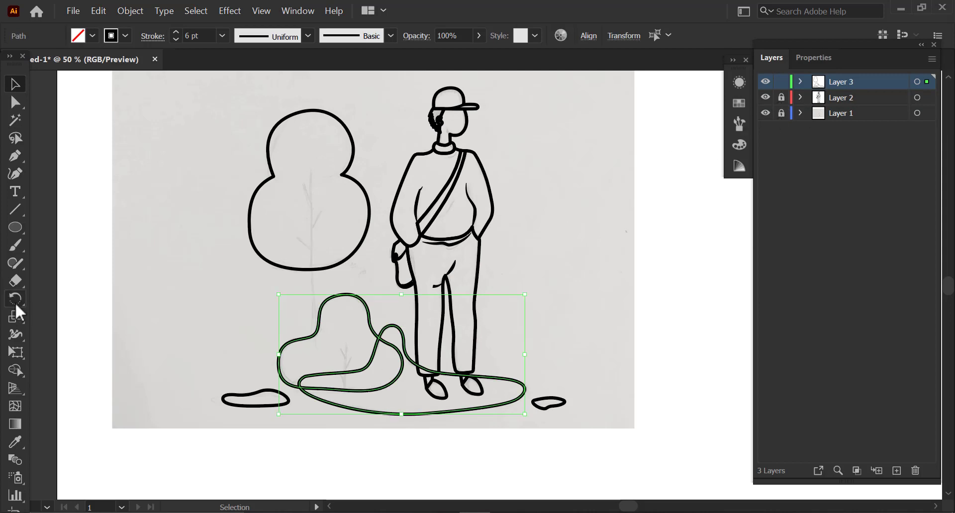
{"action": "left_click", "coordinate": [15, 370]}
{"action": "mouse_move", "coordinate": [373, 368]}
{"action": "left_mouse_down"}
{"action": "mouse_move", "coordinate": [371, 400]}
{"action": "mouse_move", "coordinate": [278, 371]}
{"action": "left_mouse_up"}
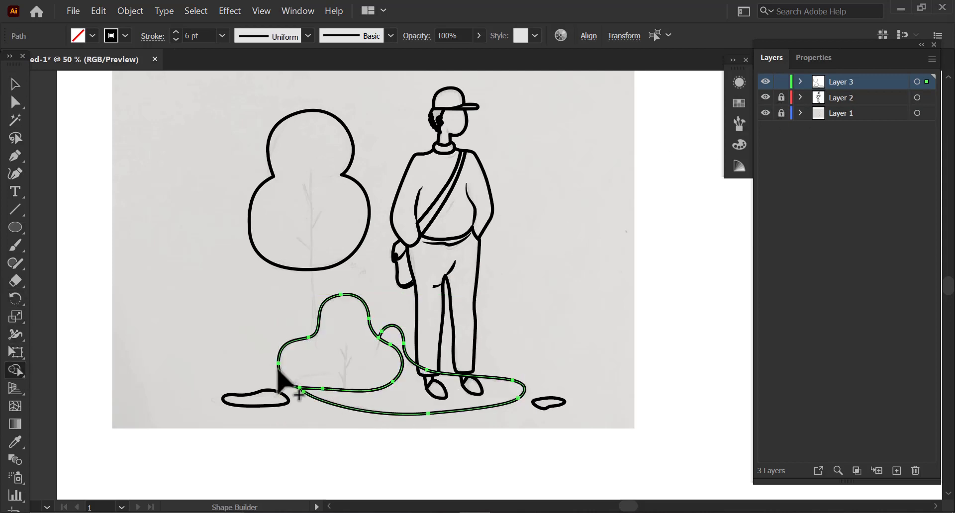
Draw the tree's trunk as a straight line with four short slanting branches, following the sketch.
{"action": "key", "text": "ctrl+equal"}
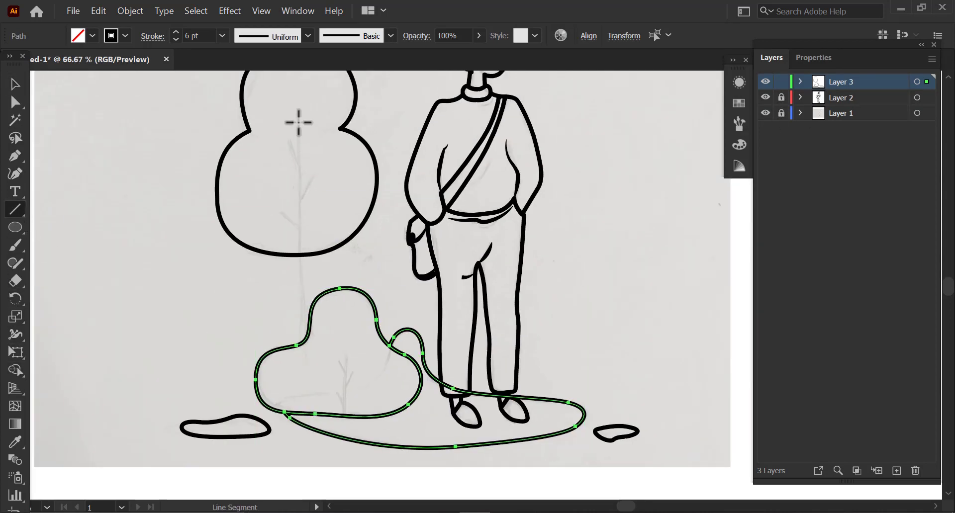
{"action": "left_click_drag", "start_coordinate": [298, 120], "coordinate": [312, 361]}
{"action": "scroll", "coordinate": [308, 274], "scroll_direction": "up", "scroll_amount": 4}
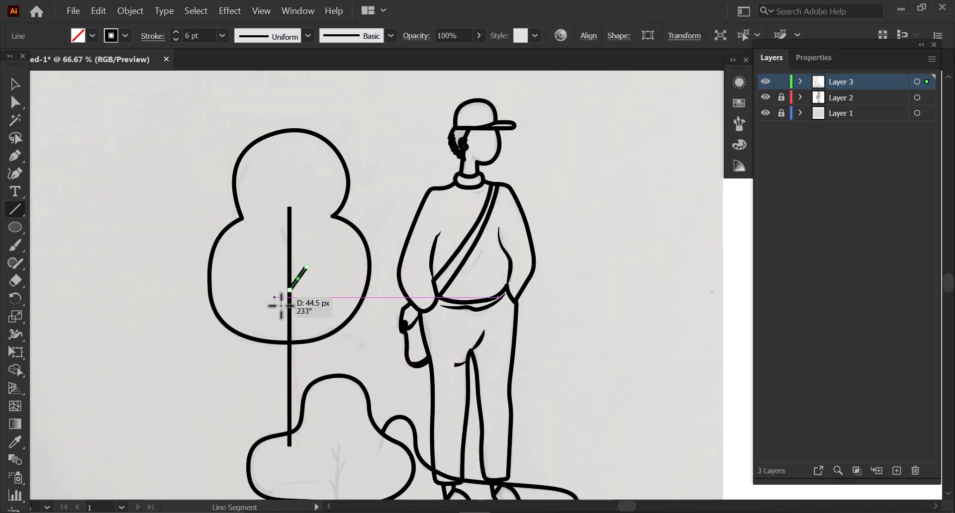
{"action": "left_click_drag", "start_coordinate": [279, 228], "coordinate": [278, 228]}
Draw the bush's upright stem and three short slanting twigs as straight line segments.
{"action": "scroll", "coordinate": [305, 305], "scroll_direction": "down", "scroll_amount": 6}
{"action": "left_click_drag", "start_coordinate": [300, 296], "coordinate": [299, 398]}
{"action": "left_click_drag", "start_coordinate": [289, 348], "coordinate": [295, 356]}
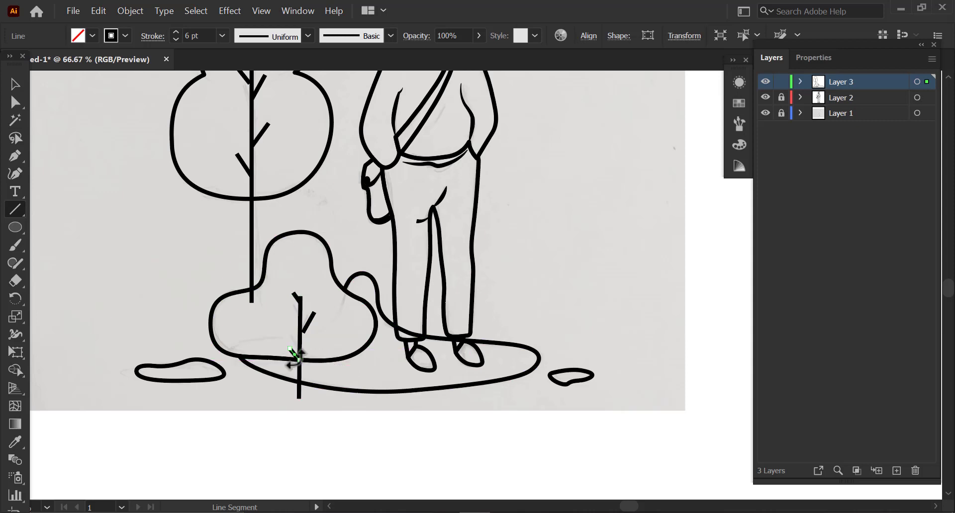
{"action": "left_click", "coordinate": [298, 310]}
{"action": "left_click", "coordinate": [156, 291]}
{"action": "left_click_drag", "start_coordinate": [297, 311], "coordinate": [307, 329]}
{"action": "key", "text": "Delete"}
{"action": "key", "text": "backslash"}
Select the bush's stem and twigs and give their strokes the lens-shaped width profile, tapered at both ends.
{"action": "key", "text": "v"}
{"action": "left_click_drag", "start_coordinate": [339, 358], "coordinate": [328, 307]}
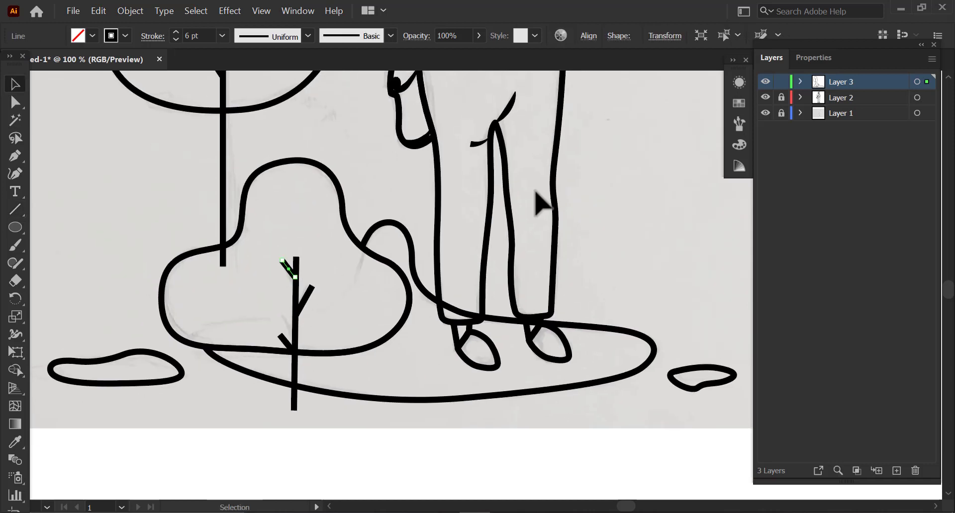
{"action": "left_click", "coordinate": [308, 37]}
{"action": "left_click", "coordinate": [263, 152]}
{"action": "left_click", "coordinate": [308, 37]}
{"action": "left_click", "coordinate": [267, 131]}
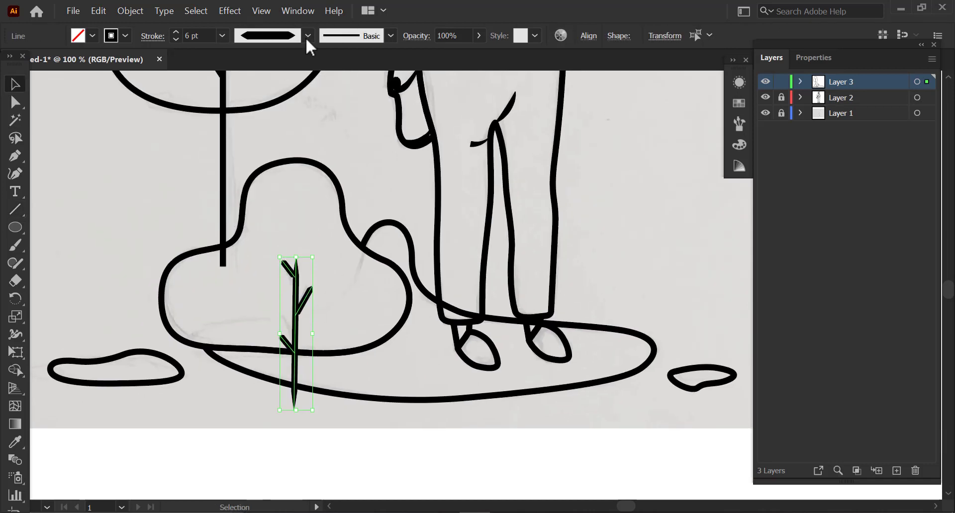
{"action": "left_click", "coordinate": [307, 38]}
{"action": "left_click", "coordinate": [277, 89]}
{"action": "left_click", "coordinate": [147, 168]}
Give the tree's four branches the lens-shaped width profile, leaving the trunk out of the selection.
{"action": "left_click_drag", "start_coordinate": [297, 158], "coordinate": [326, 384]}
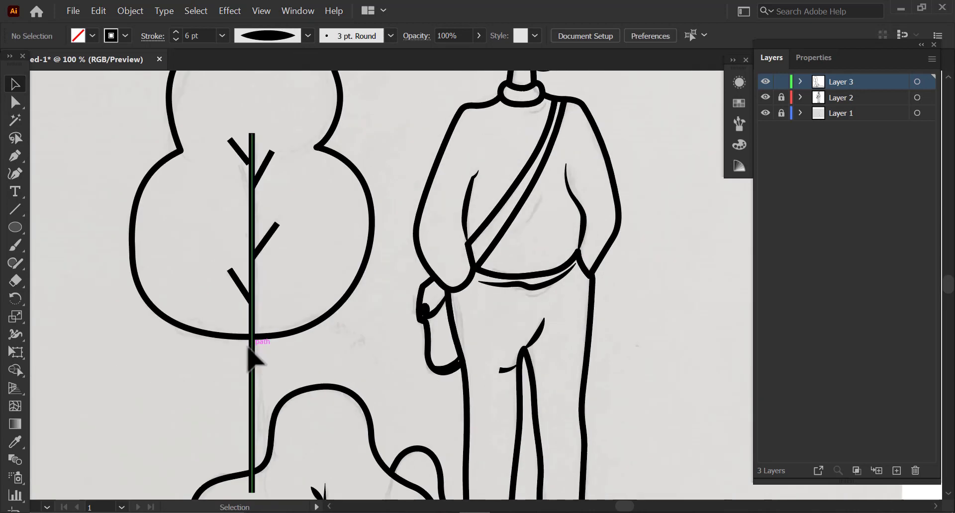
{"action": "left_click", "coordinate": [250, 348]}
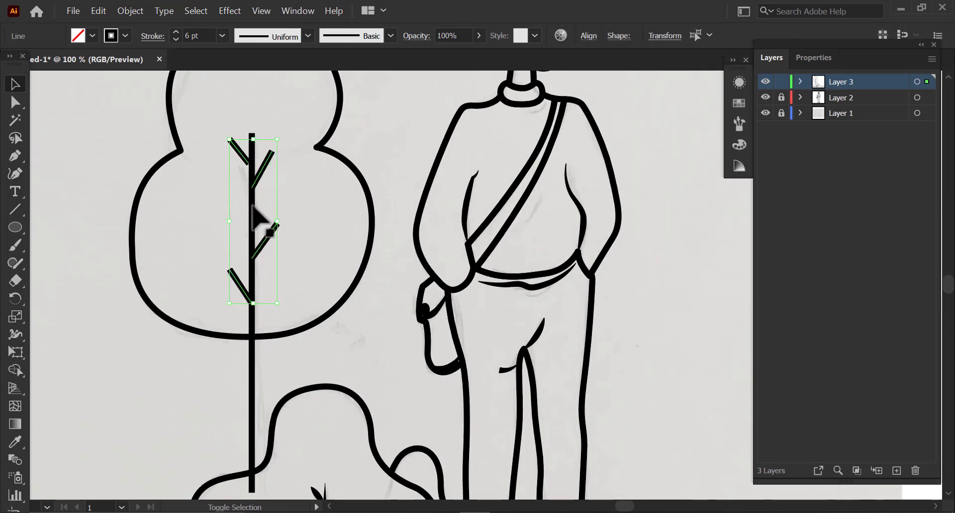
{"action": "left_click", "coordinate": [308, 36]}
{"action": "left_click", "coordinate": [265, 86]}
{"action": "left_click", "coordinate": [210, 273]}
Give the tree trunk the slender width profile that swells towards one end and tapers at both tips.
{"action": "left_click", "coordinate": [252, 285]}
{"action": "left_click", "coordinate": [308, 36]}
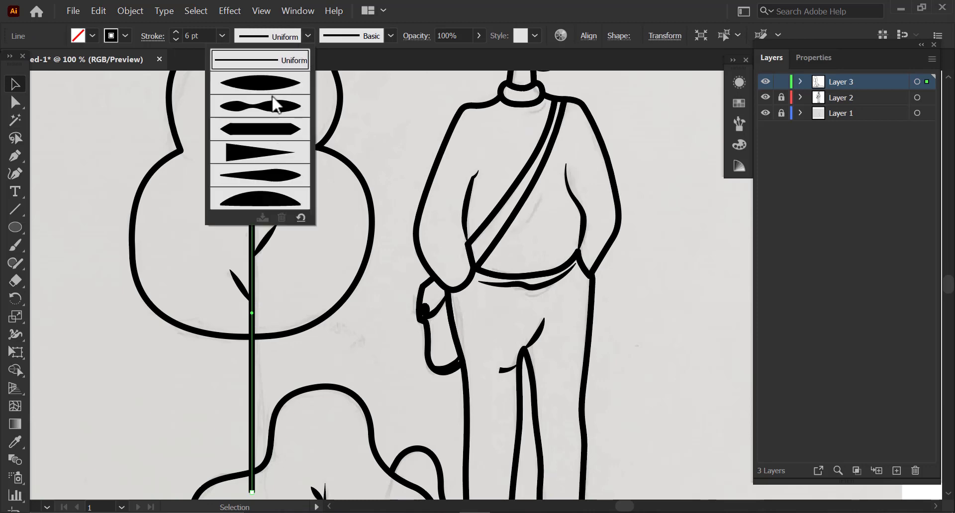
{"action": "left_click", "coordinate": [275, 154]}
{"action": "left_click", "coordinate": [308, 36]}
{"action": "left_click", "coordinate": [275, 176]}
{"action": "left_click", "coordinate": [108, 284]}
Change the bush's stem to the same slender, unevenly tapered width profile as the tree trunk.
{"action": "left_click_drag", "start_coordinate": [349, 453], "coordinate": [307, 238]}
{"action": "left_click", "coordinate": [283, 338]}
{"action": "left_click", "coordinate": [311, 34]}
{"action": "left_click", "coordinate": [275, 176]}
{"action": "left_click", "coordinate": [123, 266]}
Hide Layer 1 so that only the traced line art shows on the artboard.
{"action": "scroll", "coordinate": [367, 296], "scroll_direction": "up", "scroll_amount": 1}
{"action": "key", "text": "z"}
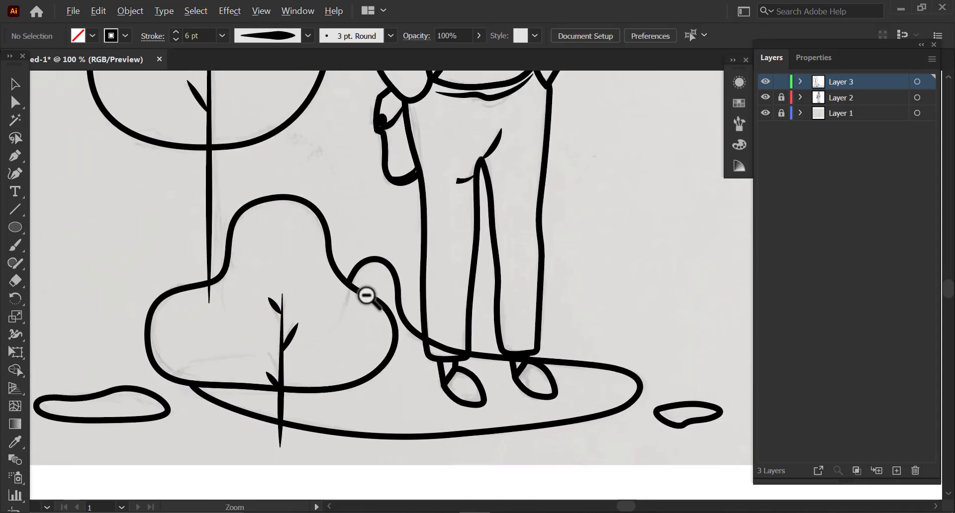
{"action": "left_click", "coordinate": [367, 296], "text": "alt"}
{"action": "left_click", "coordinate": [367, 297], "text": "alt"}
{"action": "left_click_drag", "start_coordinate": [489, 279], "coordinate": [315, 303]}
{"action": "left_click_drag", "start_coordinate": [404, 237], "coordinate": [371, 307]}
{"action": "left_click_drag", "start_coordinate": [321, 341], "coordinate": [314, 345]}
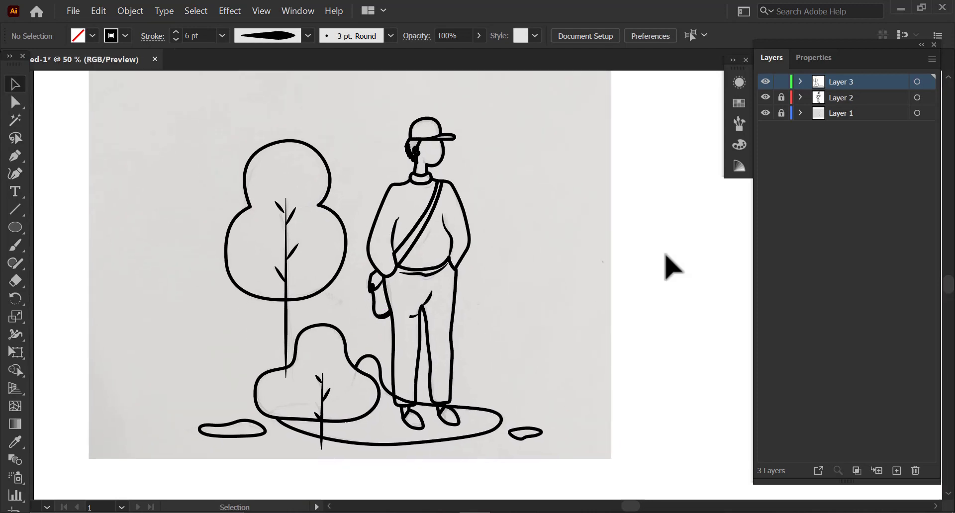
{"action": "left_click", "coordinate": [766, 114]}
{"action": "left_click_drag", "start_coordinate": [490, 304], "coordinate": [485, 278]}
{"action": "left_click", "coordinate": [484, 293], "text": "ctrl+alt"}
Unlock Layer 2 and duplicate the whole drawing of character and scenery beside the original.
{"action": "left_click", "coordinate": [381, 304]}
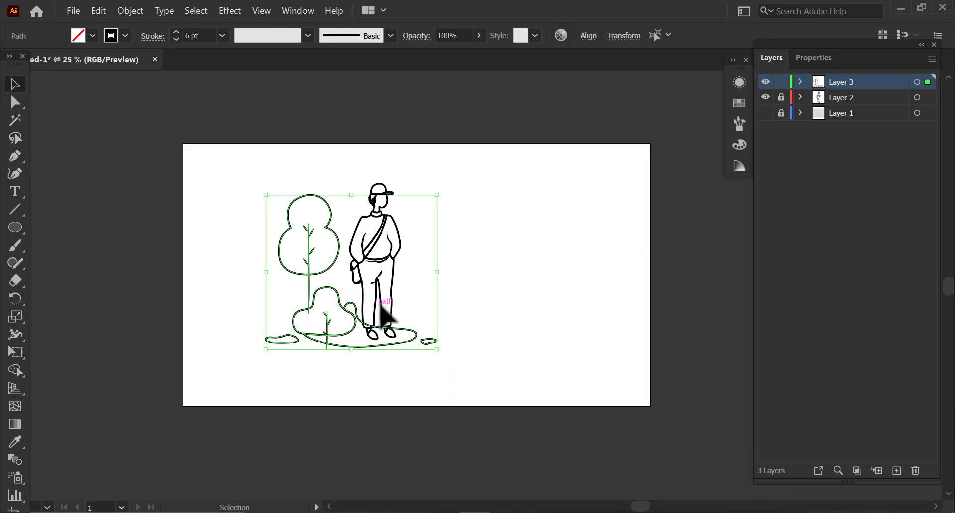
{"action": "left_click_drag", "start_coordinate": [484, 407], "coordinate": [485, 408]}
{"action": "mouse_move", "coordinate": [388, 241]}
{"action": "left_mouse_down"}
{"action": "mouse_move", "coordinate": [357, 249]}
{"action": "mouse_move", "coordinate": [681, 265]}
{"action": "left_mouse_up"}
{"action": "left_click", "coordinate": [540, 277]}
{"action": "left_click", "coordinate": [529, 277], "text": "ctrl"}
Select the original drawing and shift it closer to the artboard's left edge.
{"action": "left_click_drag", "start_coordinate": [229, 131], "coordinate": [455, 376]}
{"action": "left_click_drag", "start_coordinate": [401, 244], "coordinate": [382, 244]}
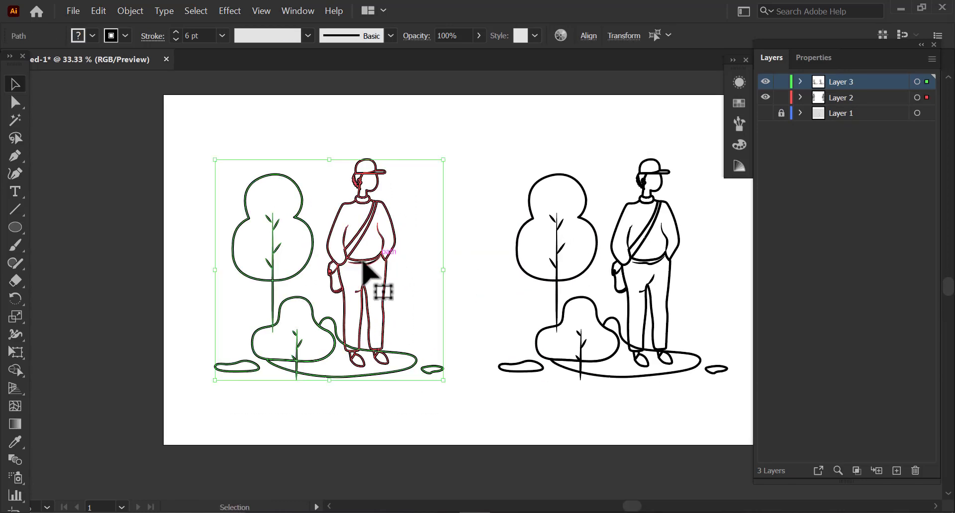
{"action": "left_click", "coordinate": [473, 264]}
Fill both halves of the duplicated character's sweater with FF0853.
{"action": "left_click_drag", "start_coordinate": [557, 244], "coordinate": [465, 248]}
{"action": "mouse_move", "coordinate": [395, 147]}
{"action": "left_mouse_down"}
{"action": "mouse_move", "coordinate": [565, 335]}
{"action": "mouse_move", "coordinate": [626, 384]}
{"action": "left_mouse_up"}
{"action": "key", "text": "ctrl+space"}
{"action": "left_click", "coordinate": [628, 371], "text": "ctrl+alt"}
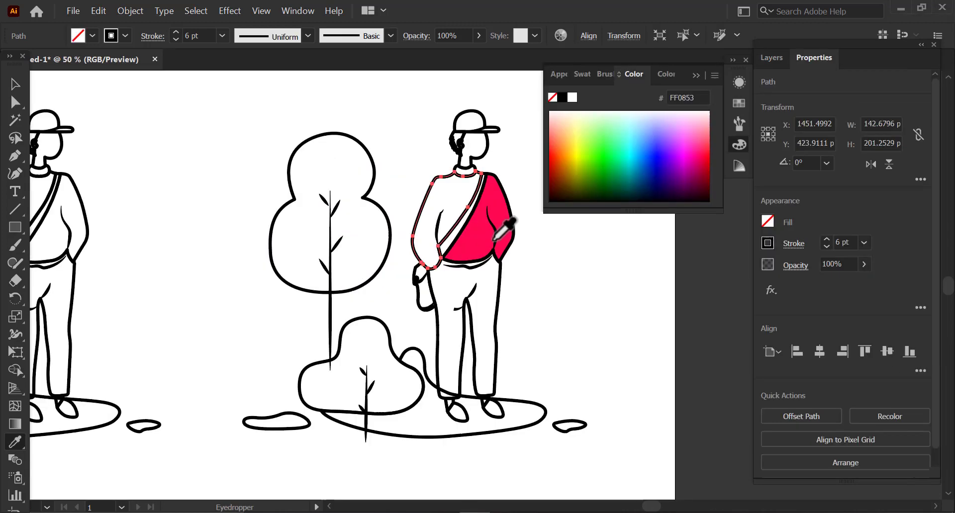
{"action": "key", "text": "i"}
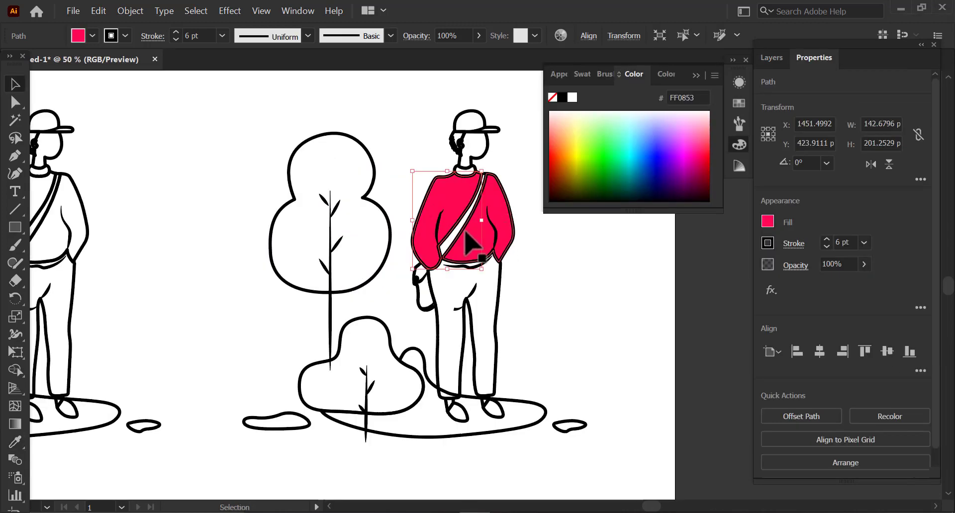
Fill the sweater's collar with the darker red B0003B.
{"action": "left_click", "coordinate": [481, 230], "text": "ctrl"}
{"action": "left_click", "coordinate": [480, 230], "text": "ctrl"}
{"action": "left_click", "coordinate": [482, 230], "text": "ctrl"}
{"action": "left_click_drag", "start_coordinate": [513, 412], "coordinate": [450, 264]}
{"action": "left_click", "coordinate": [436, 174]}
{"action": "key", "text": "i"}
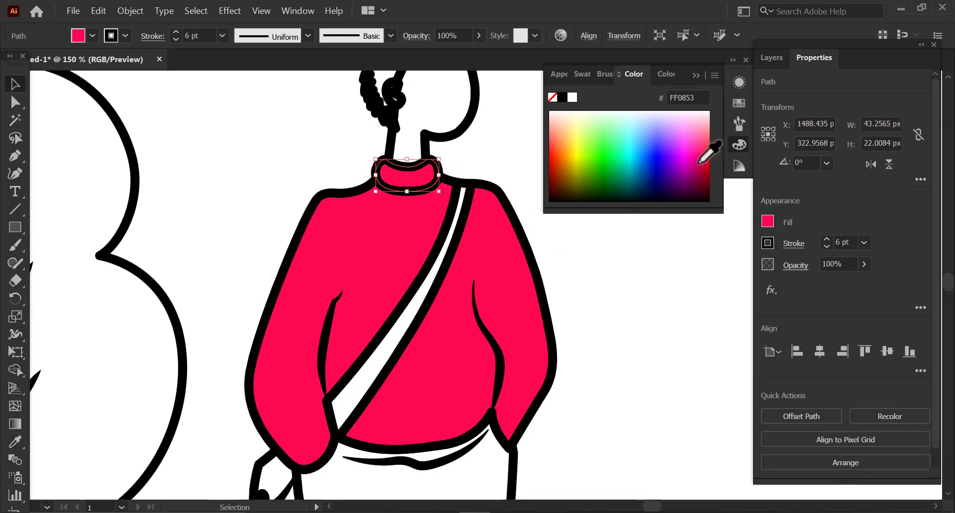
{"action": "left_click", "coordinate": [606, 269]}
Fill the shoulder bag with the dark brown 6A0E00.
{"action": "left_click_drag", "start_coordinate": [343, 497], "coordinate": [371, 360]}
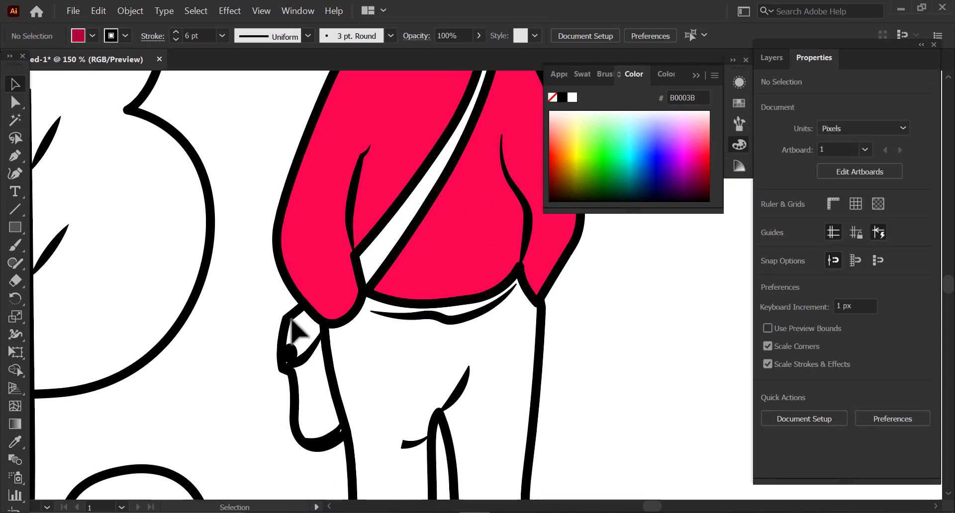
{"action": "left_click", "coordinate": [284, 323]}
{"action": "left_click_drag", "start_coordinate": [571, 109], "coordinate": [554, 177]}
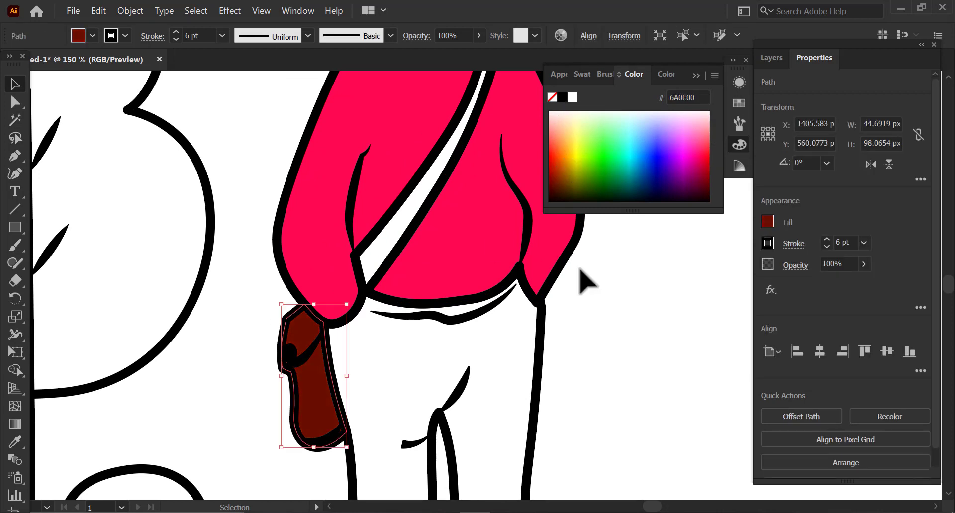
Fill the bag's small round clasp with white and remove its stroke.
{"action": "left_click", "coordinate": [290, 353]}
{"action": "left_click", "coordinate": [589, 322]}
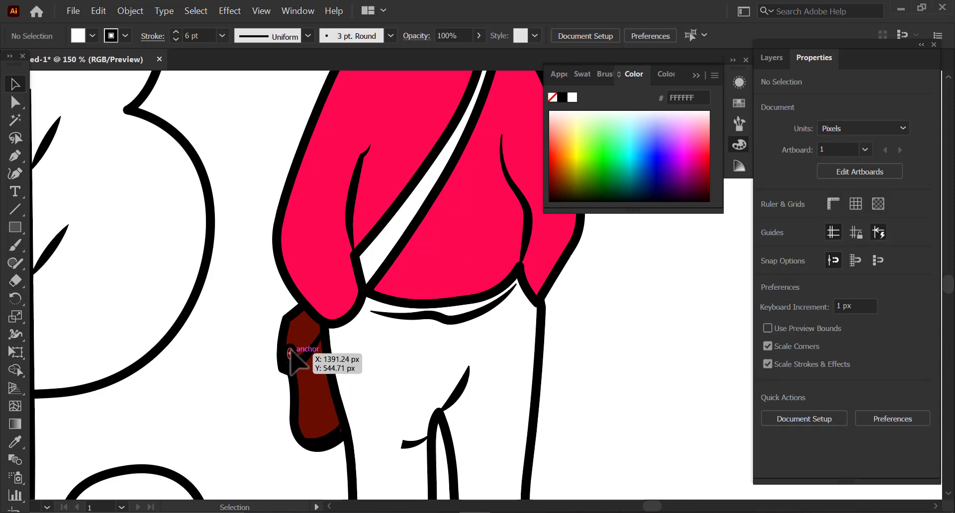
{"action": "left_click_drag", "start_coordinate": [292, 353], "coordinate": [296, 350]}
{"action": "left_click", "coordinate": [768, 242]}
{"action": "left_click", "coordinate": [607, 298]}
{"action": "left_click", "coordinate": [571, 326]}
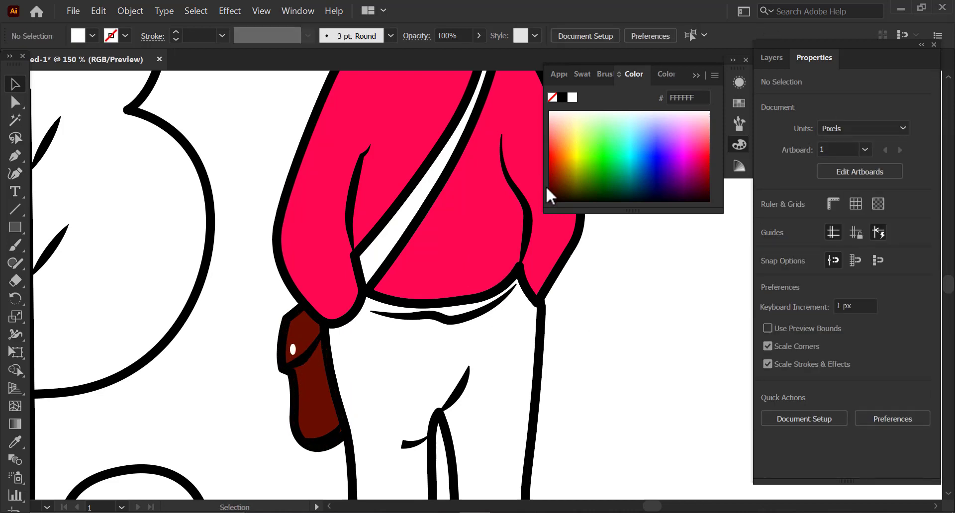
{"action": "scroll", "coordinate": [390, 294], "scroll_direction": "up", "scroll_amount": 2}
{"action": "left_click", "coordinate": [393, 299]}
{"action": "key", "text": "i"}
{"action": "left_click", "coordinate": [311, 400]}
{"action": "key", "text": "ctrl+z"}
{"action": "key", "text": "v"}
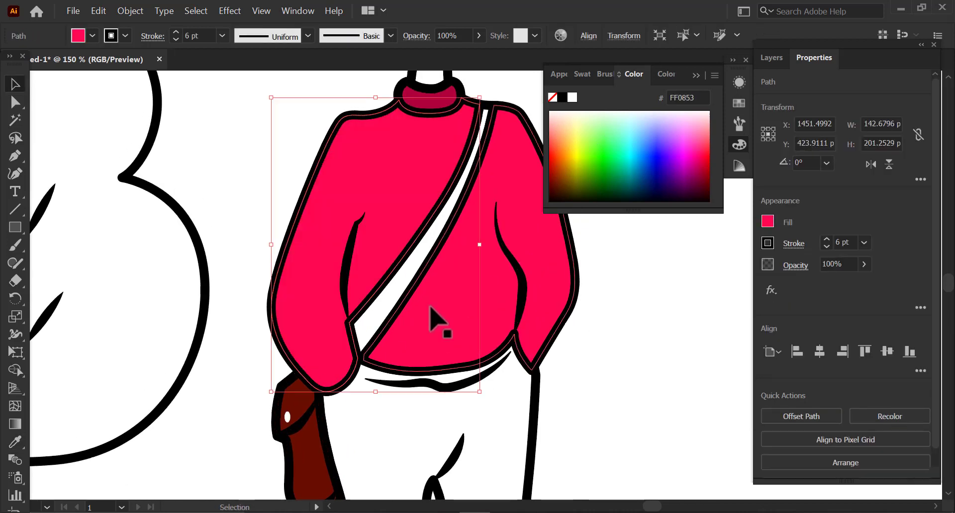
Fill the bag's strap across the sweater with the dark red 7B001B.
{"action": "left_click", "coordinate": [476, 153]}
{"action": "left_click", "coordinate": [493, 114]}
{"action": "key", "text": "i"}
{"action": "left_click", "coordinate": [302, 386]}
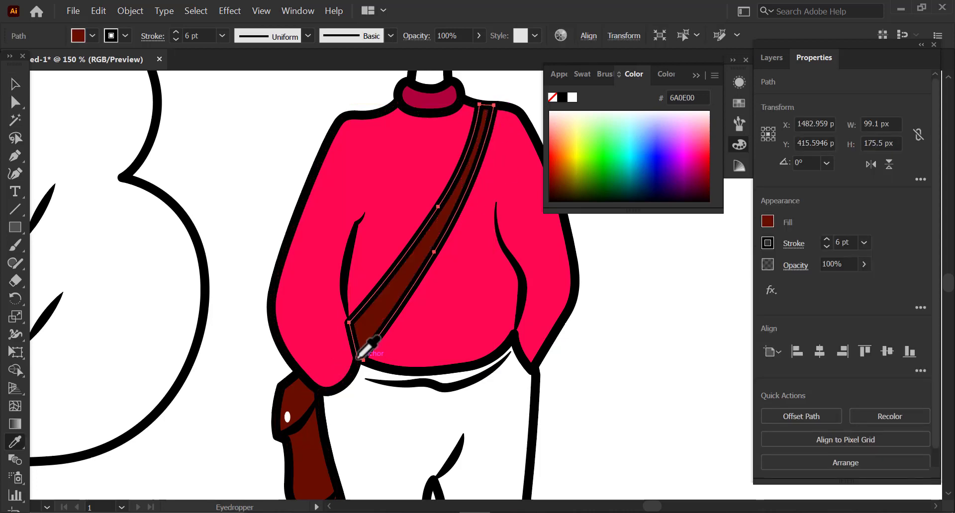
{"action": "left_click_drag", "start_coordinate": [705, 167], "coordinate": [705, 176]}
{"action": "left_click", "coordinate": [636, 309]}
Fill the trousers with the dark navy 001D4A.
{"action": "left_click_drag", "start_coordinate": [417, 391], "coordinate": [383, 181]}
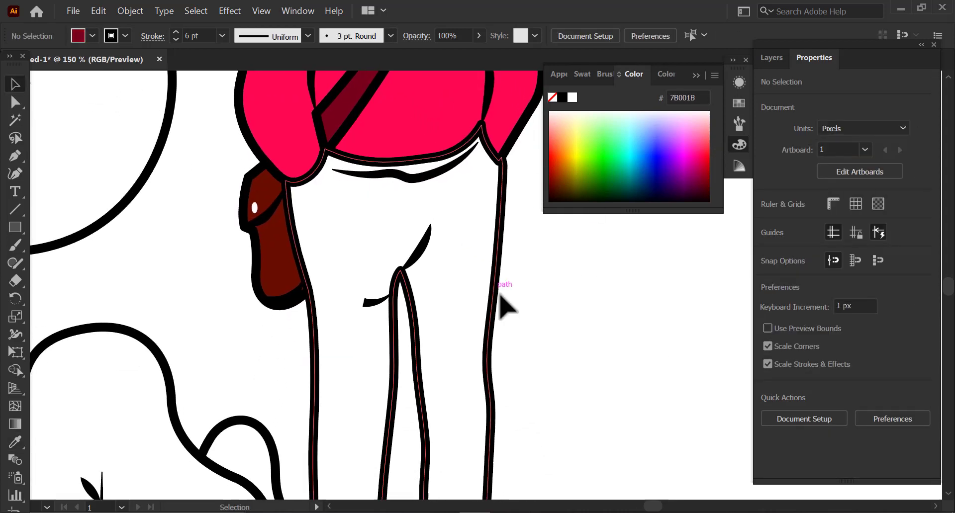
{"action": "left_click", "coordinate": [501, 297]}
{"action": "key", "text": "ctrl+minus"}
{"action": "key", "text": "ctrl+minus"}
{"action": "left_click_drag", "start_coordinate": [446, 224], "coordinate": [366, 301]}
{"action": "mouse_move", "coordinate": [650, 177]}
{"action": "left_mouse_down"}
{"action": "mouse_move", "coordinate": [641, 178]}
{"action": "mouse_move", "coordinate": [653, 183]}
{"action": "left_mouse_up"}
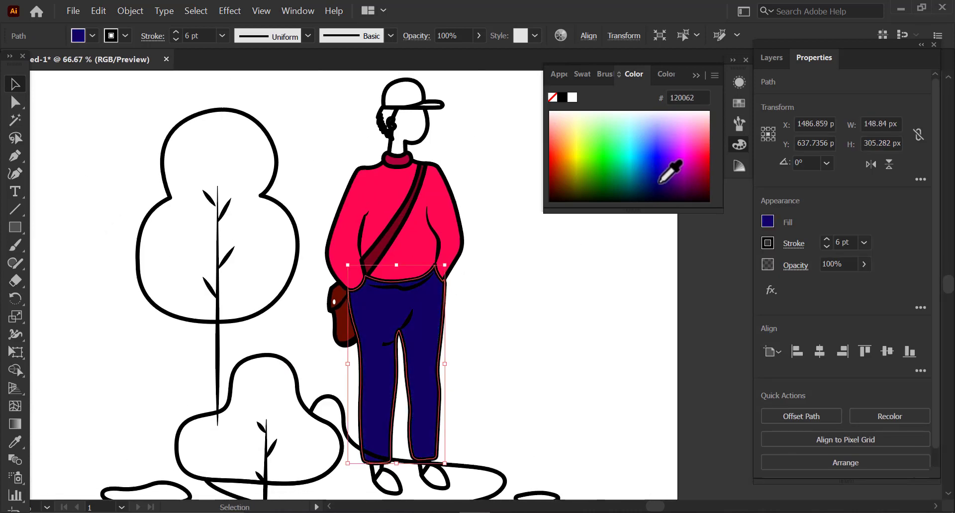
{"action": "left_click_drag", "start_coordinate": [668, 119], "coordinate": [645, 189]}
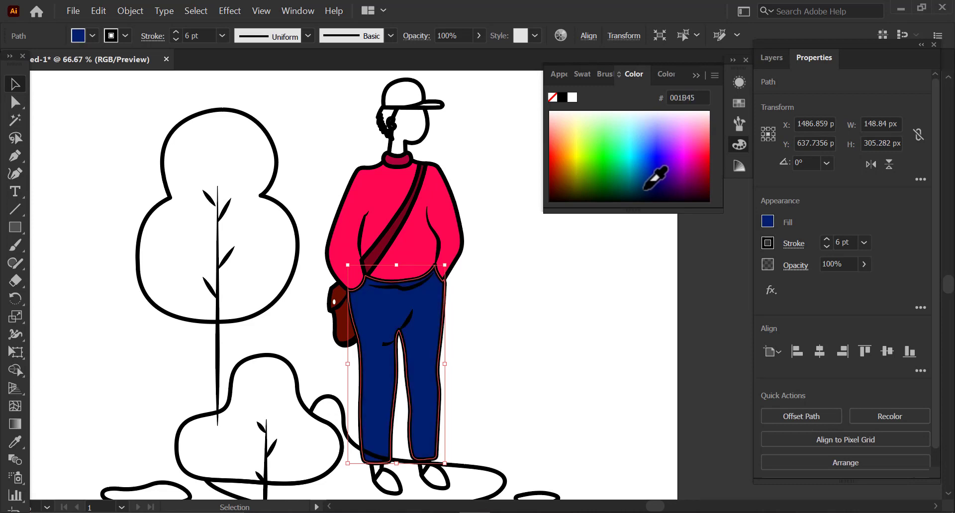
{"action": "left_click", "coordinate": [505, 301]}
Fill both of the character's shoes with black.
{"action": "scroll", "coordinate": [424, 313], "scroll_direction": "down", "scroll_amount": 2}
{"action": "scroll", "coordinate": [424, 313], "scroll_direction": "up", "scroll_amount": 1}
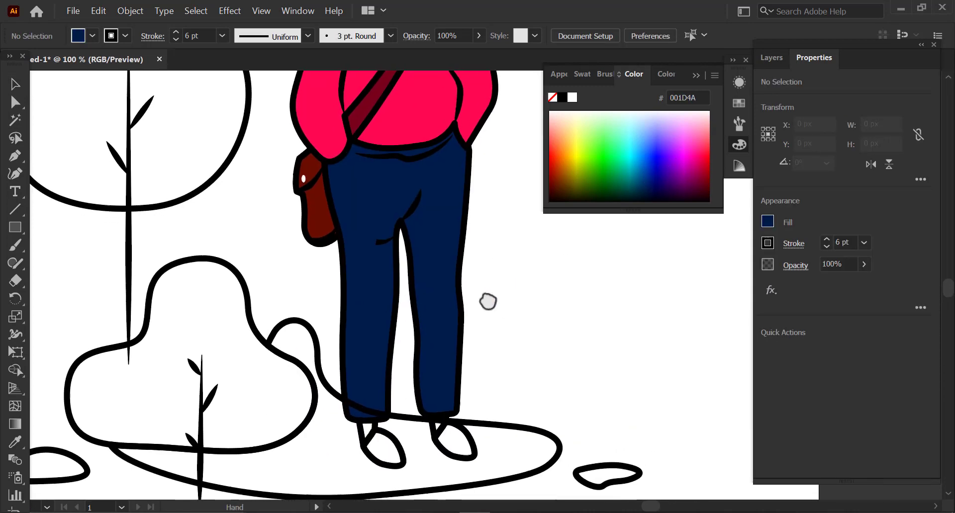
{"action": "left_click", "coordinate": [387, 448]}
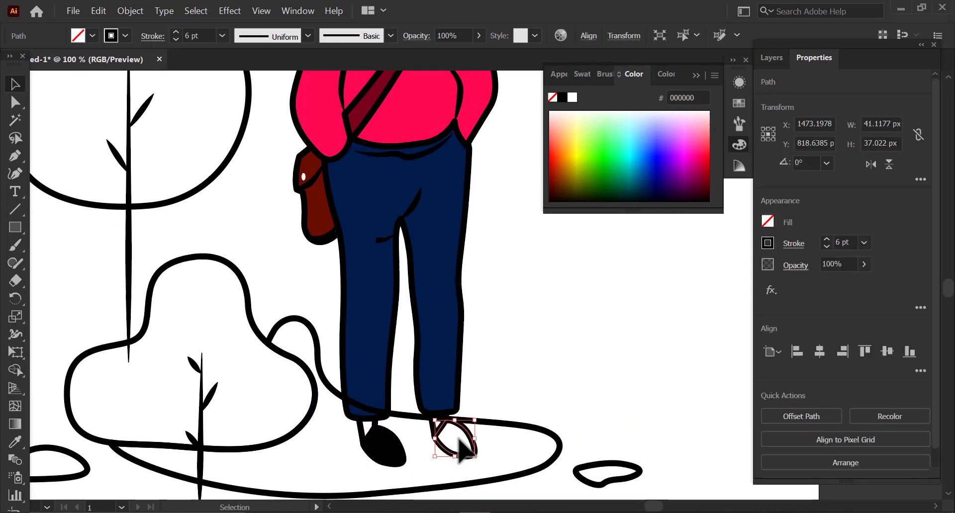
{"action": "left_click", "coordinate": [557, 265]}
Fill the cap with the trousers' navy 001D4A using the Eyedropper.
{"action": "left_click_drag", "start_coordinate": [469, 80], "coordinate": [458, 331]}
{"action": "left_click_drag", "start_coordinate": [418, 228], "coordinate": [409, 235]}
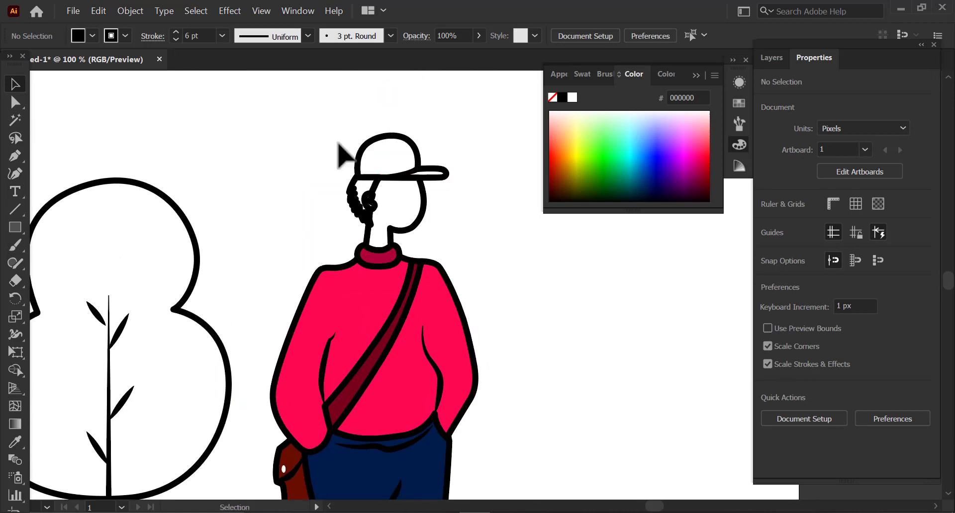
{"action": "left_click", "coordinate": [356, 154]}
{"action": "left_click_drag", "start_coordinate": [396, 323], "coordinate": [382, 255]}
{"action": "key", "text": "i"}
{"action": "left_click", "coordinate": [338, 411]}
{"action": "left_click_drag", "start_coordinate": [419, 224], "coordinate": [420, 282]}
{"action": "key", "text": "v"}
{"action": "left_click", "coordinate": [461, 215]}
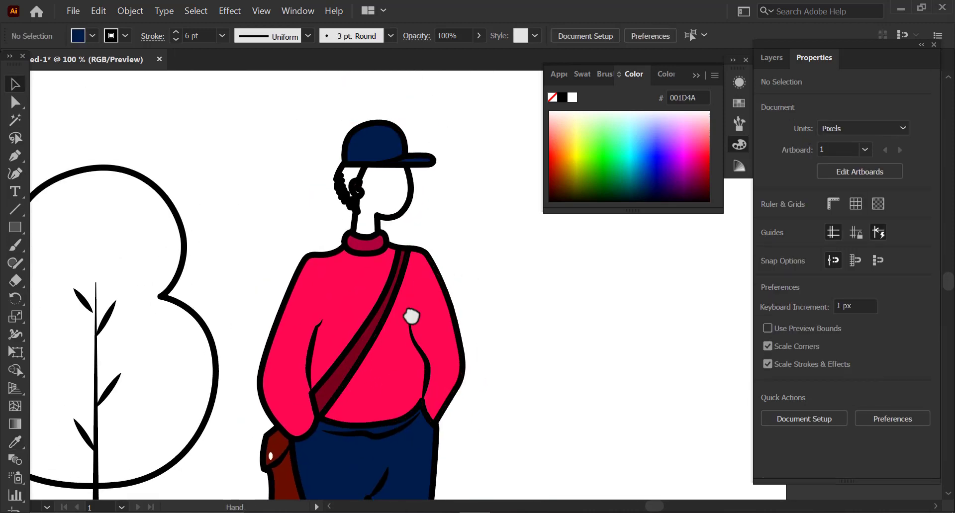
Change the trousers' fill to the violet blue 4000C5.
{"action": "left_click_drag", "start_coordinate": [412, 316], "coordinate": [397, 218]}
{"action": "left_click", "coordinate": [386, 351]}
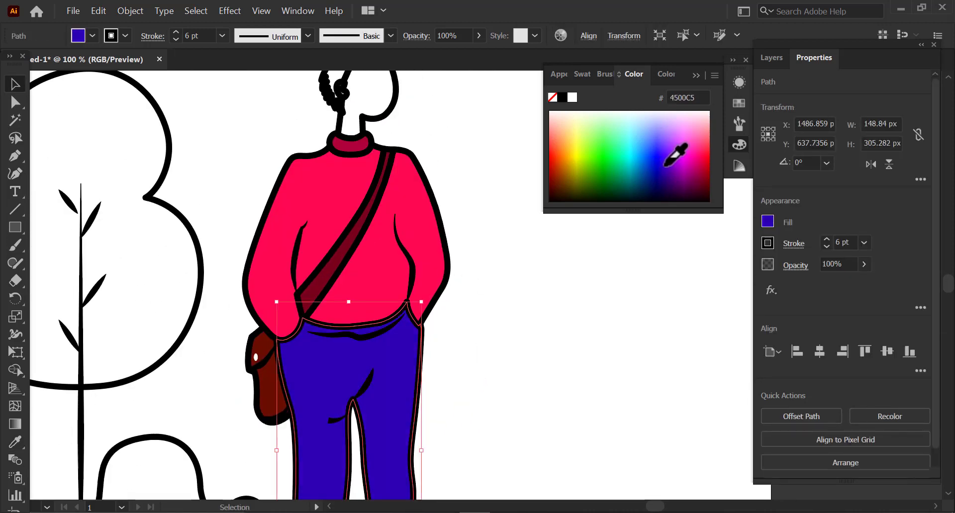
{"action": "left_click", "coordinate": [517, 244]}
Recolour the cap with the trousers' violet blue 4000C5 using the Eyedropper.
{"action": "left_click_drag", "start_coordinate": [431, 220], "coordinate": [430, 353]}
{"action": "left_click", "coordinate": [360, 181]}
{"action": "key", "text": "i"}
{"action": "mouse_move", "coordinate": [396, 297]}
{"action": "left_mouse_down"}
{"action": "mouse_move", "coordinate": [382, 232]}
{"action": "mouse_move", "coordinate": [416, 312]}
{"action": "mouse_move", "coordinate": [338, 212]}
{"action": "left_mouse_up"}
{"action": "left_click", "coordinate": [373, 414]}
{"action": "key", "text": "v"}
{"action": "left_click", "coordinate": [450, 229]}
Set the stroke weight of the tapered line between the cap's crown and brim to 3 pt.
{"action": "left_click", "coordinate": [383, 230], "text": "ctrl"}
{"action": "left_click", "coordinate": [384, 231], "text": "ctrl"}
{"action": "left_click", "coordinate": [384, 230], "text": "ctrl"}
{"action": "left_click", "coordinate": [383, 250]}
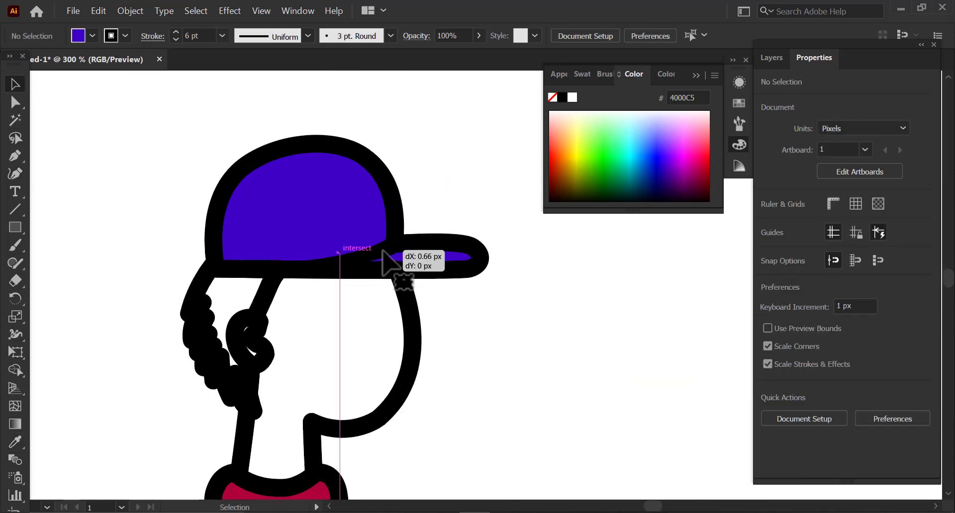
{"action": "left_click", "coordinate": [827, 240]}
{"action": "left_click", "coordinate": [827, 239]}
{"action": "left_click", "coordinate": [554, 297]}
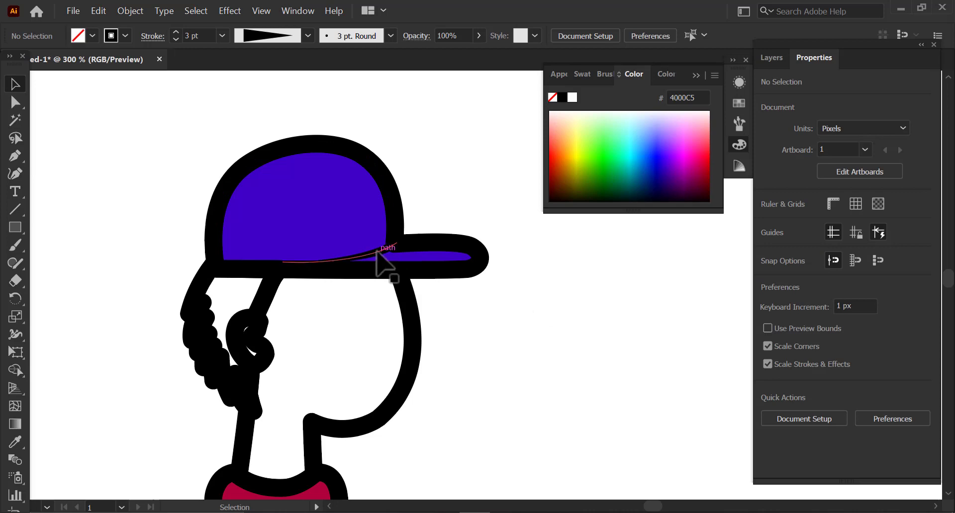
Fill the hair below the cap with 390016 and set its stroke colour to 39001C.
{"action": "left_click", "coordinate": [577, 284], "text": "ctrl+alt"}
{"action": "left_click", "coordinate": [571, 286], "text": "ctrl+alt"}
{"action": "left_click_drag", "start_coordinate": [253, 321], "coordinate": [352, 294]}
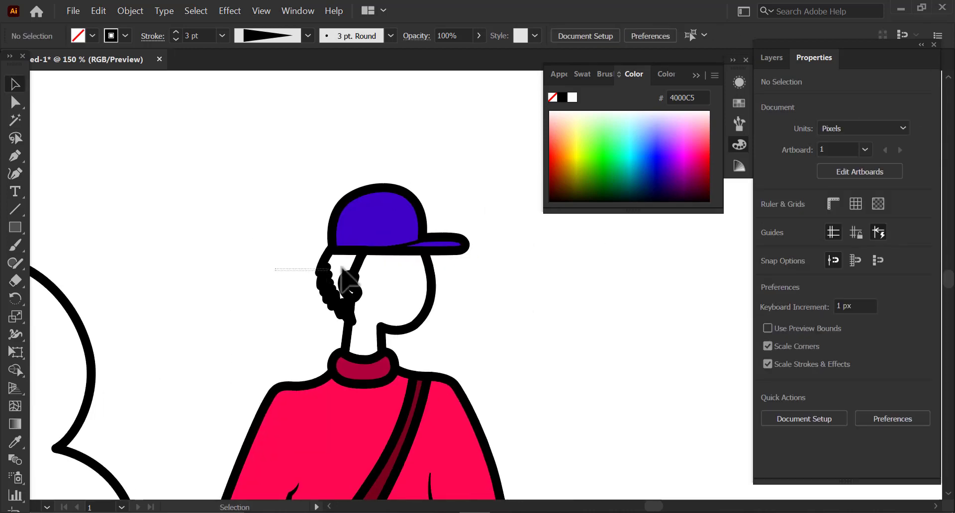
{"action": "left_click", "coordinate": [343, 273]}
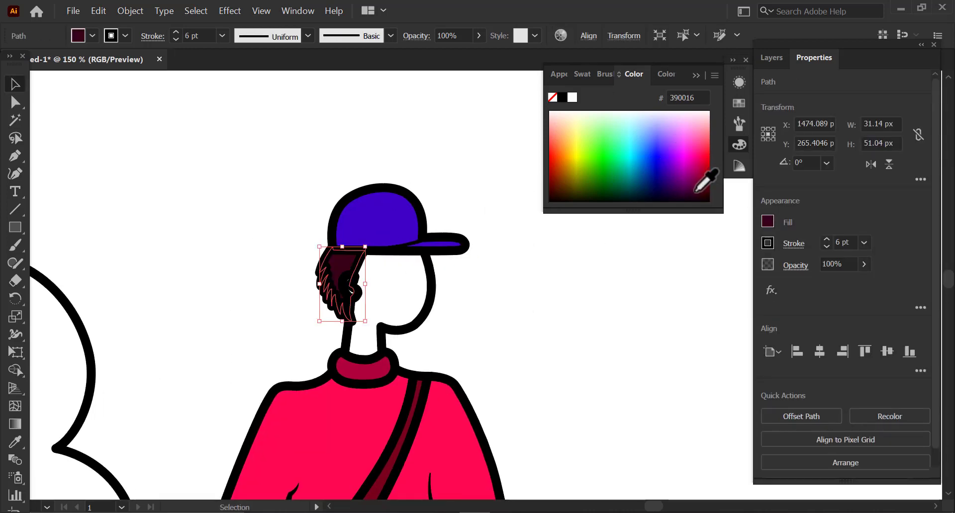
{"action": "left_click", "coordinate": [768, 243]}
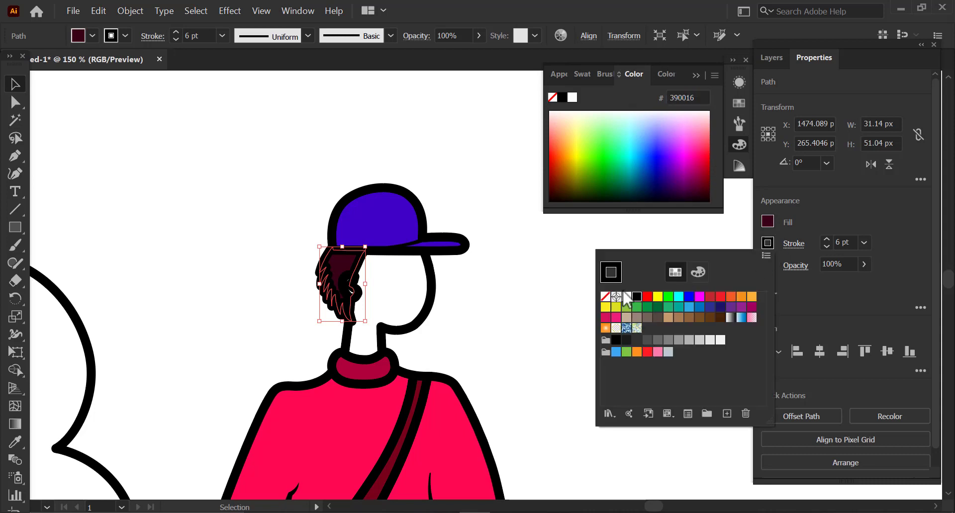
{"action": "left_click", "coordinate": [698, 273]}
{"action": "type", "text": "39001C"}
{"action": "key", "text": "Return"}
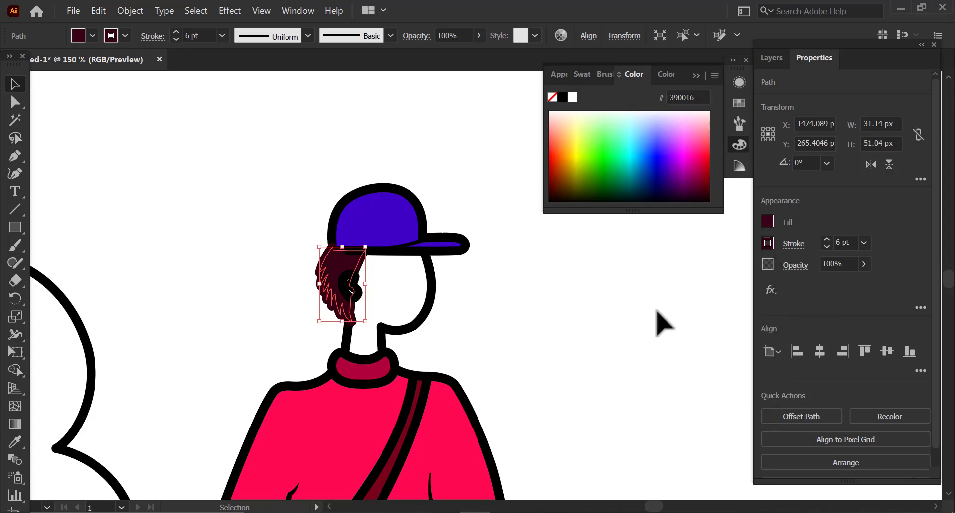
Undo the hair's dark red recolouring and fill the hair below the cap with black 000000.
{"action": "left_click", "coordinate": [560, 313]}
{"action": "key", "text": "ctrl+z"}
{"action": "key", "text": "ctrl+z"}
{"action": "left_click", "coordinate": [562, 97]}
{"action": "left_click", "coordinate": [443, 291]}
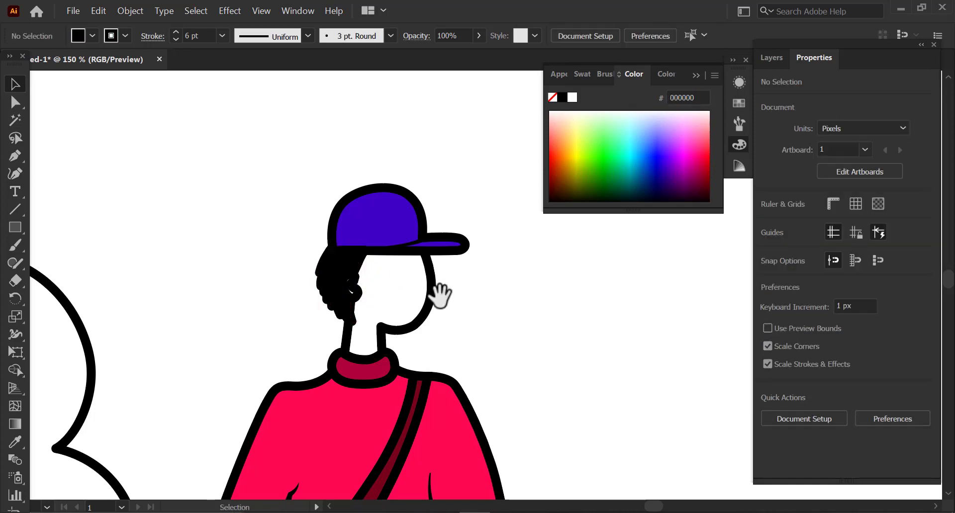
Fill the face and neck shape with the skin tone FFC16A.
{"action": "left_click_drag", "start_coordinate": [439, 292], "coordinate": [465, 285]}
{"action": "left_click", "coordinate": [389, 286]}
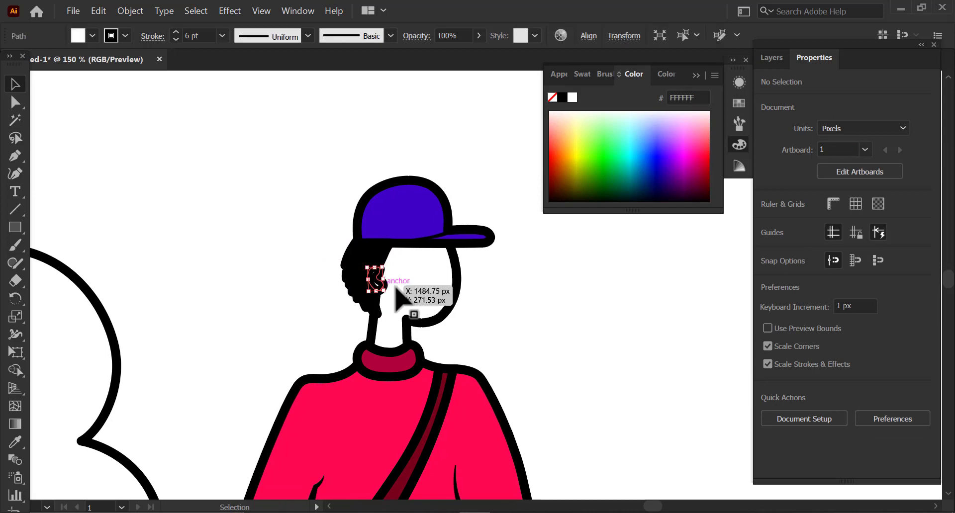
{"action": "left_click", "coordinate": [579, 120]}
{"action": "left_click_drag", "start_coordinate": [571, 119], "coordinate": [563, 134]}
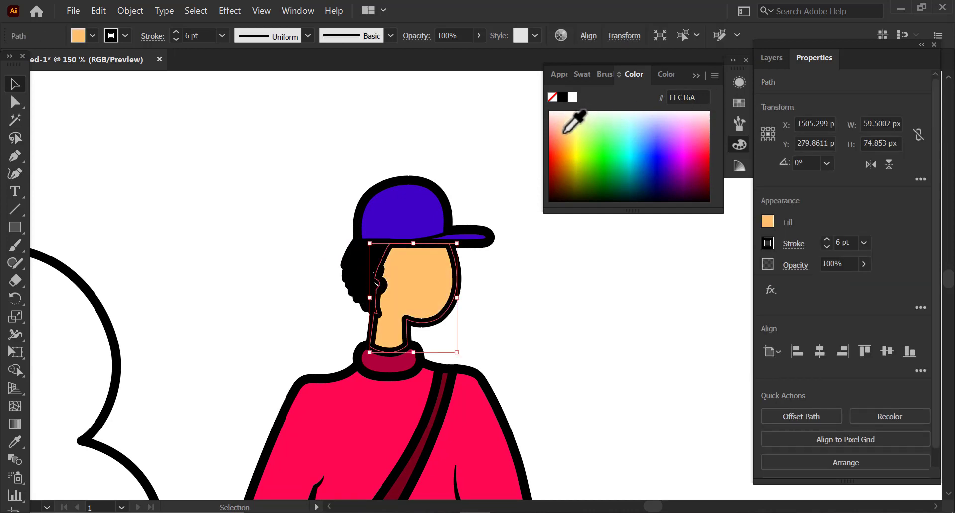
{"action": "left_click", "coordinate": [491, 154]}
Colour the ear with the face's skin tone using the Eyedropper and set its stroke weight to 3 pt.
{"action": "left_click", "coordinate": [378, 282]}
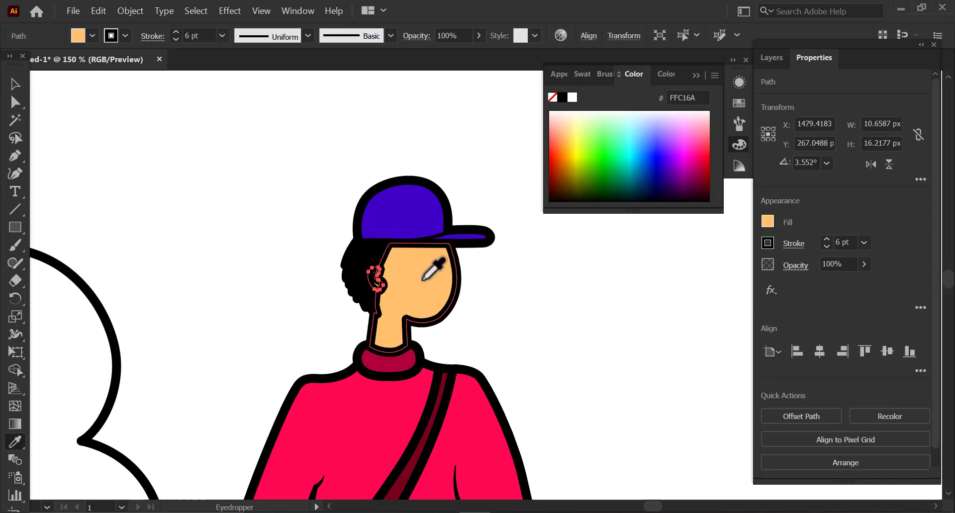
{"action": "left_click", "coordinate": [827, 247]}
{"action": "left_click", "coordinate": [827, 246]}
{"action": "left_click", "coordinate": [827, 246]}
{"action": "left_click", "coordinate": [575, 298]}
{"action": "left_click", "coordinate": [379, 283]}
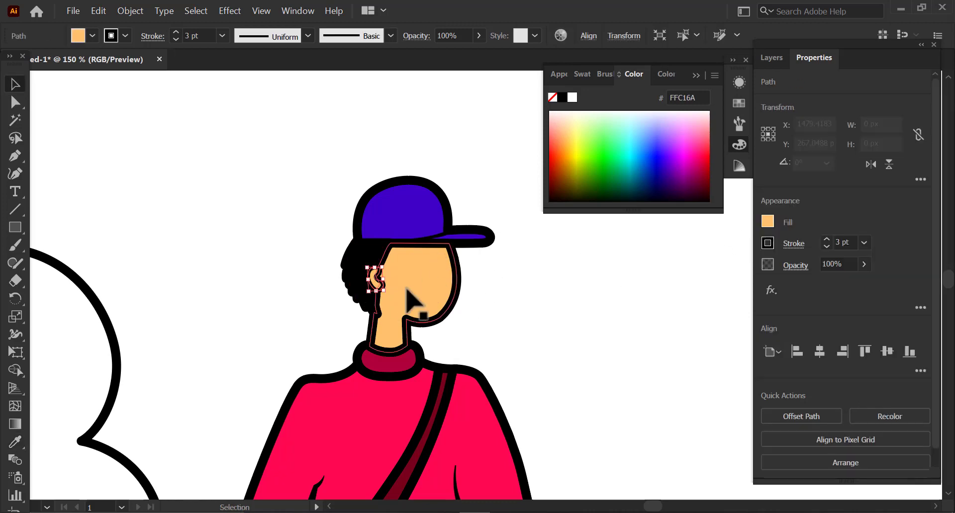
Try to merge the small ear with the face using the Shape Builder.
{"action": "key", "text": "z"}
{"action": "left_click", "coordinate": [470, 283]}
{"action": "key", "text": "v"}
{"action": "left_click", "coordinate": [329, 306], "text": "shift"}
{"action": "key", "text": "shift+m"}
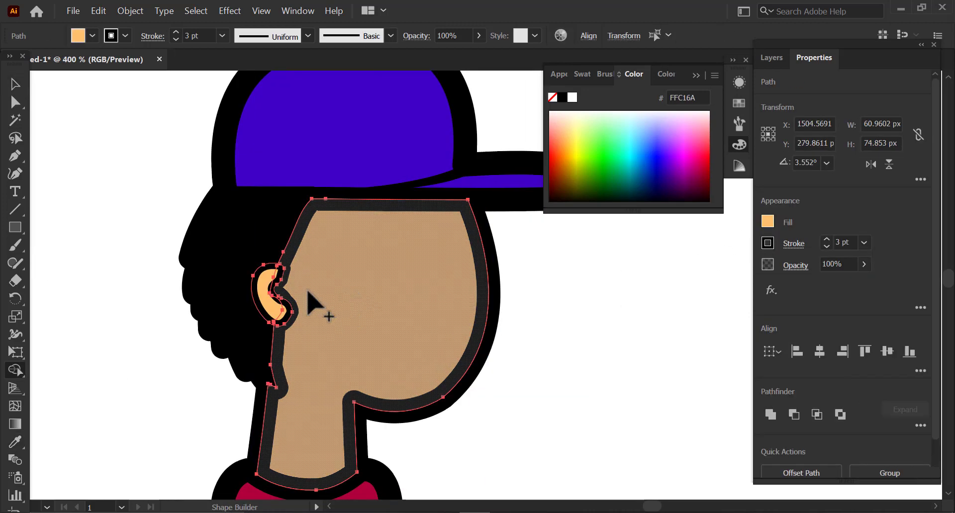
{"action": "mouse_move", "coordinate": [316, 305]}
{"action": "left_mouse_down"}
{"action": "mouse_move", "coordinate": [269, 329]}
{"action": "mouse_move", "coordinate": [274, 309]}
{"action": "left_mouse_up"}
{"action": "key", "text": "ctrl+z"}
{"action": "key", "text": "ctrl+z"}
{"action": "key", "text": "v"}
{"action": "left_click", "coordinate": [164, 313]}
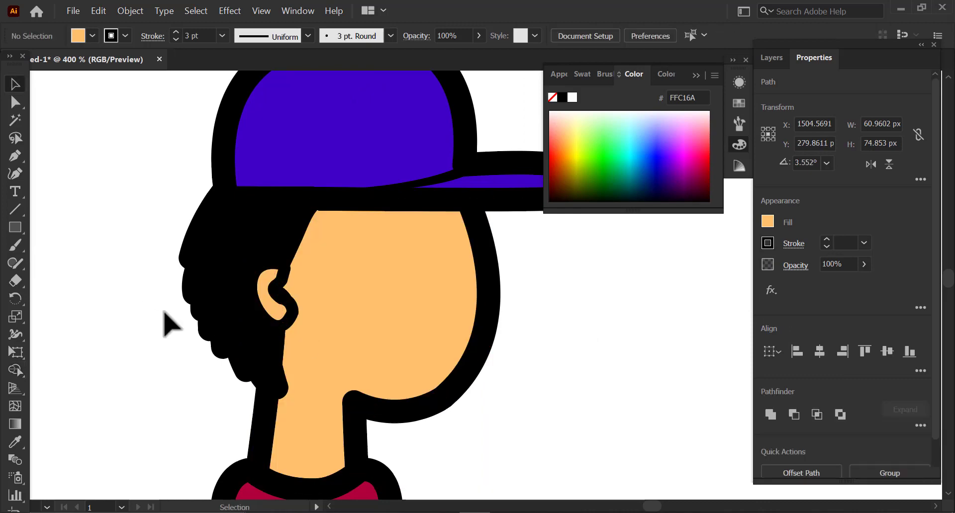
Shift the ear slightly towards the face and enlarge it proportionally to about 13 by 22 px.
{"action": "left_click", "coordinate": [308, 323]}
{"action": "left_click", "coordinate": [293, 310]}
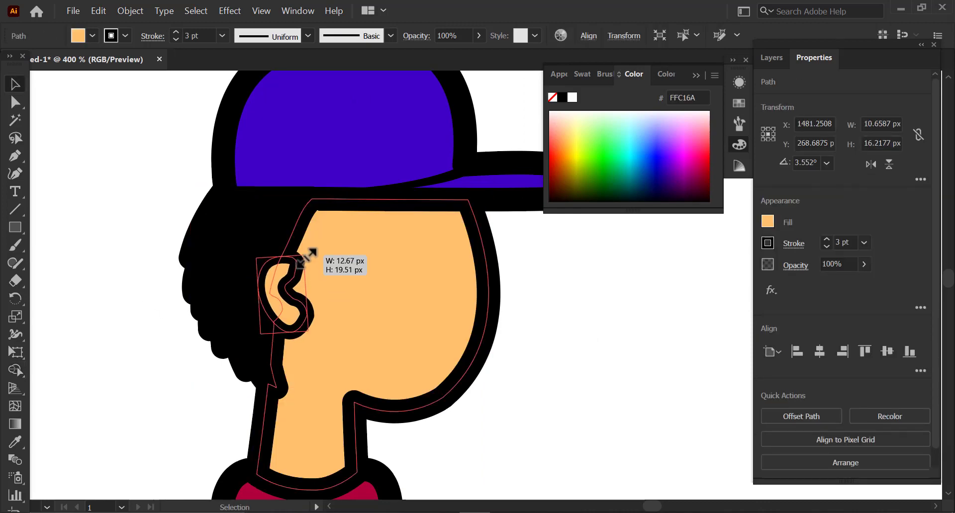
{"action": "left_click_drag", "start_coordinate": [306, 257], "coordinate": [309, 352]}
Try to merge the enlarged ear with the face using the Shape Builder.
{"action": "left_click", "coordinate": [373, 324], "text": "shift"}
{"action": "key", "text": "shift+m"}
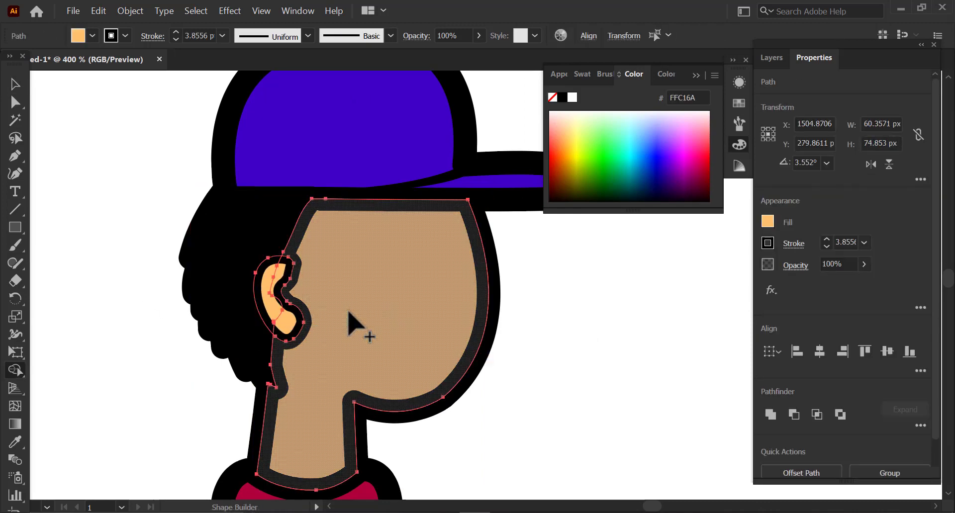
{"action": "mouse_move", "coordinate": [348, 313]}
{"action": "left_mouse_down"}
{"action": "mouse_move", "coordinate": [305, 324]}
{"action": "mouse_move", "coordinate": [277, 284]}
{"action": "mouse_move", "coordinate": [281, 298]}
{"action": "left_mouse_up"}
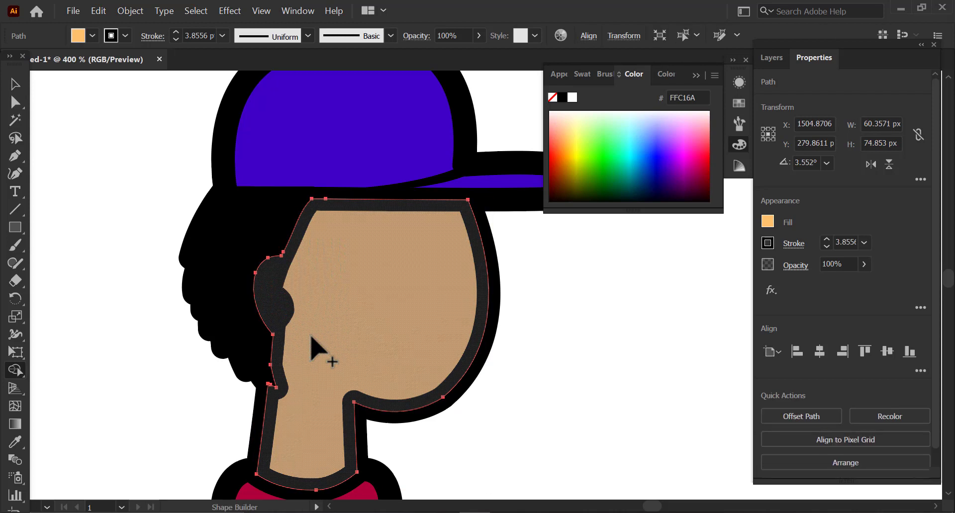
{"action": "key", "text": "ctrl+z"}
{"action": "key", "text": "v"}
Unite the ear and the face into one shape with the Pathfinder.
{"action": "left_click", "coordinate": [305, 328]}
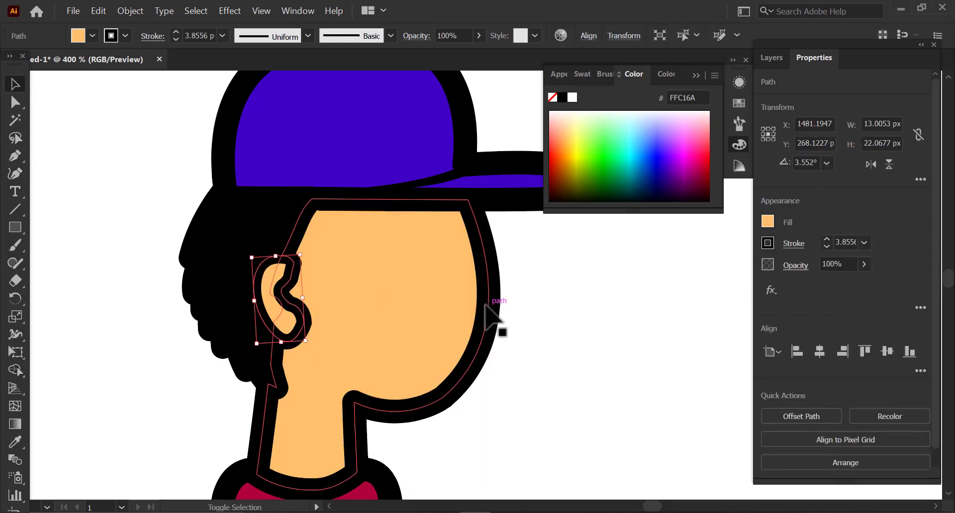
{"action": "left_click", "coordinate": [485, 304], "text": "shift"}
{"action": "left_click", "coordinate": [767, 415]}
{"action": "left_click", "coordinate": [579, 338]}
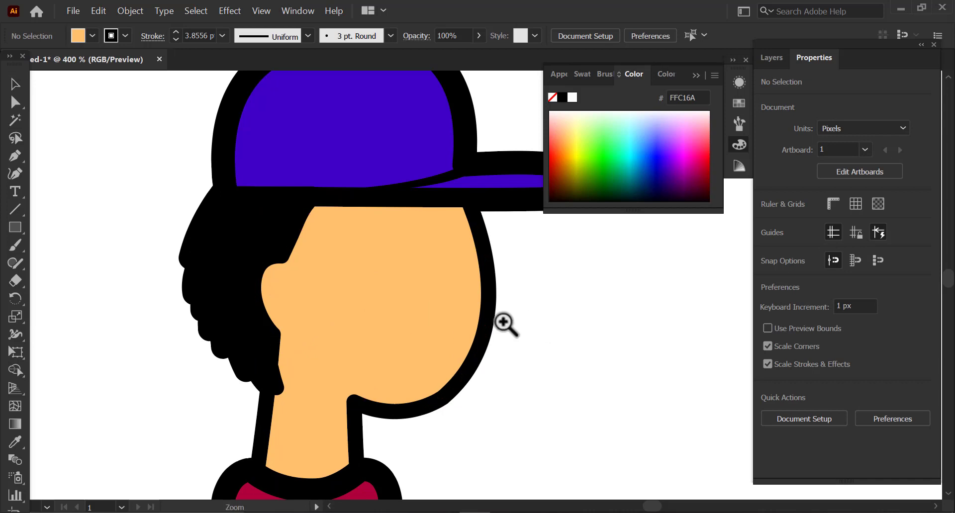
Try the magenta fill E700F6 on the sweater section in front of the bag strap, and undo it.
{"action": "left_click", "coordinate": [504, 322], "text": "ctrl+alt"}
{"action": "left_click", "coordinate": [502, 321], "text": "ctrl+alt"}
{"action": "left_click", "coordinate": [500, 320], "text": "ctrl+alt"}
{"action": "left_click", "coordinate": [497, 318], "text": "ctrl+alt"}
{"action": "left_click", "coordinate": [497, 319], "text": "ctrl+alt"}
{"action": "left_click_drag", "start_coordinate": [400, 365], "coordinate": [369, 292]}
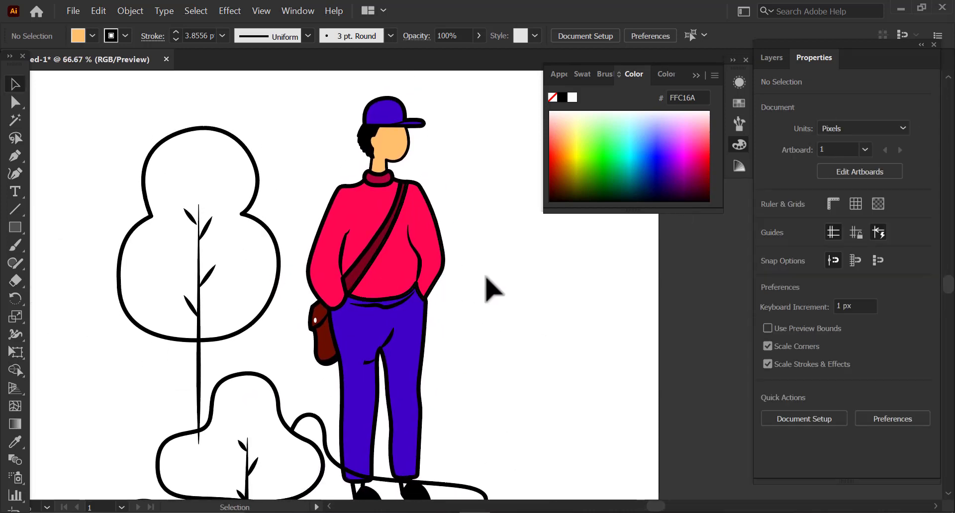
{"action": "left_click", "coordinate": [428, 356]}
{"action": "left_click", "coordinate": [436, 228]}
{"action": "left_click_drag", "start_coordinate": [700, 160], "coordinate": [676, 171]}
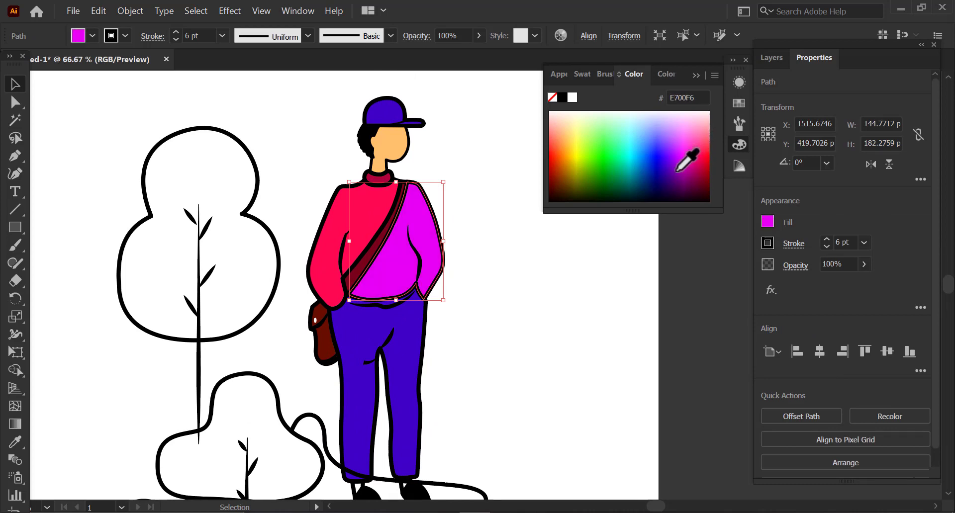
{"action": "key", "text": "ctrl+z"}
{"action": "left_click", "coordinate": [481, 298]}
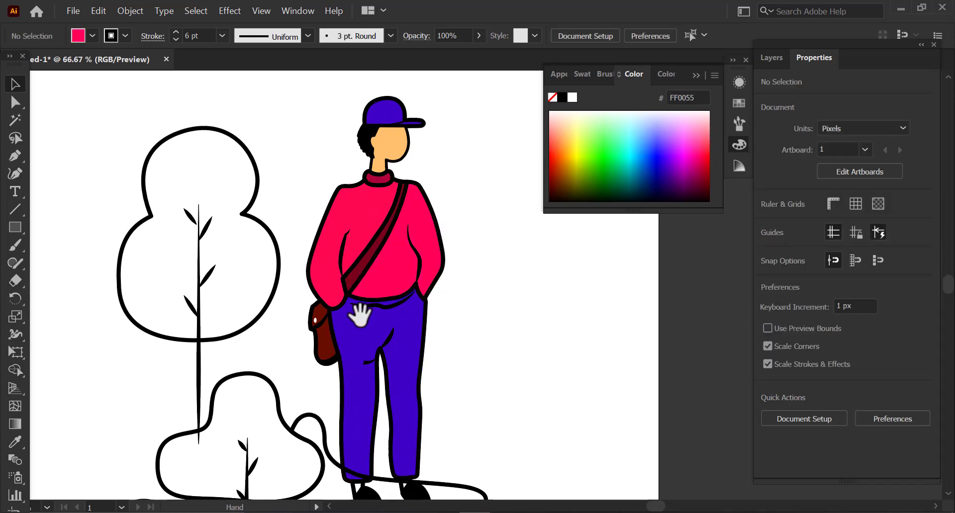
Colour both ankles between the trousers and shoes with the skin tone FFC16A using the Eyedropper.
{"action": "left_click_drag", "start_coordinate": [360, 315], "coordinate": [361, 257]}
{"action": "left_click", "coordinate": [363, 429]}
{"action": "key", "text": "i"}
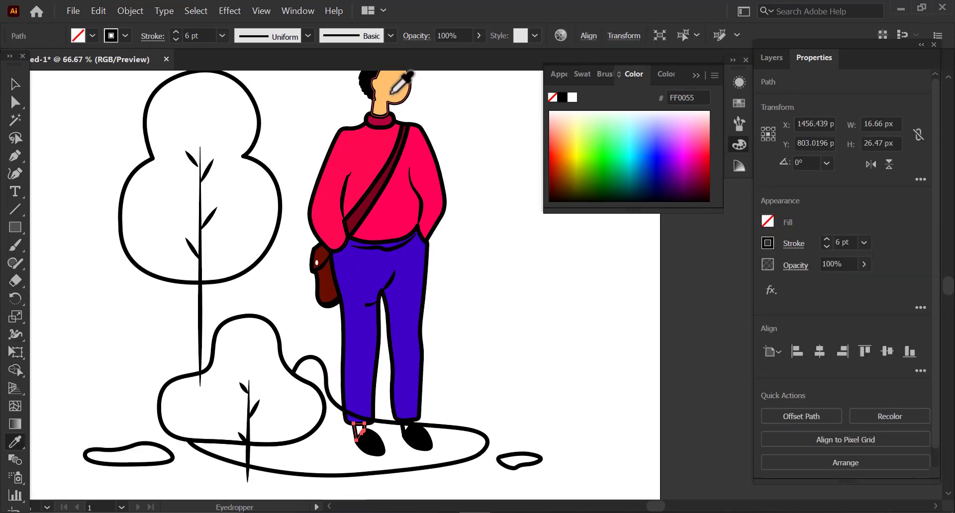
{"action": "left_click", "coordinate": [402, 422], "text": "ctrl"}
{"action": "left_click", "coordinate": [403, 424], "text": "ctrl"}
{"action": "left_click", "coordinate": [482, 197], "text": "ctrl"}
{"action": "left_click_drag", "start_coordinate": [482, 197], "coordinate": [209, 377]}
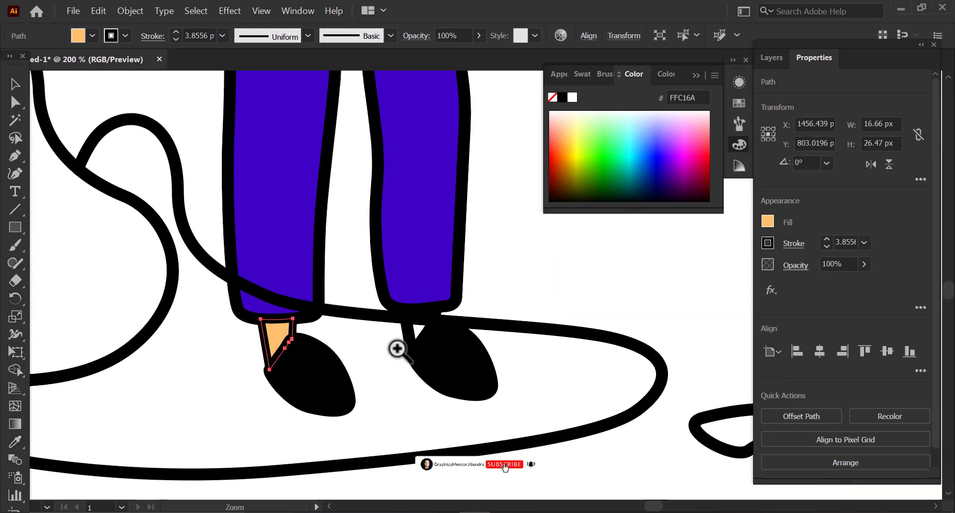
{"action": "left_click", "coordinate": [404, 331]}
{"action": "key", "text": "i"}
{"action": "left_click", "coordinate": [277, 334]}
{"action": "key", "text": "v"}
{"action": "left_click", "coordinate": [545, 299]}
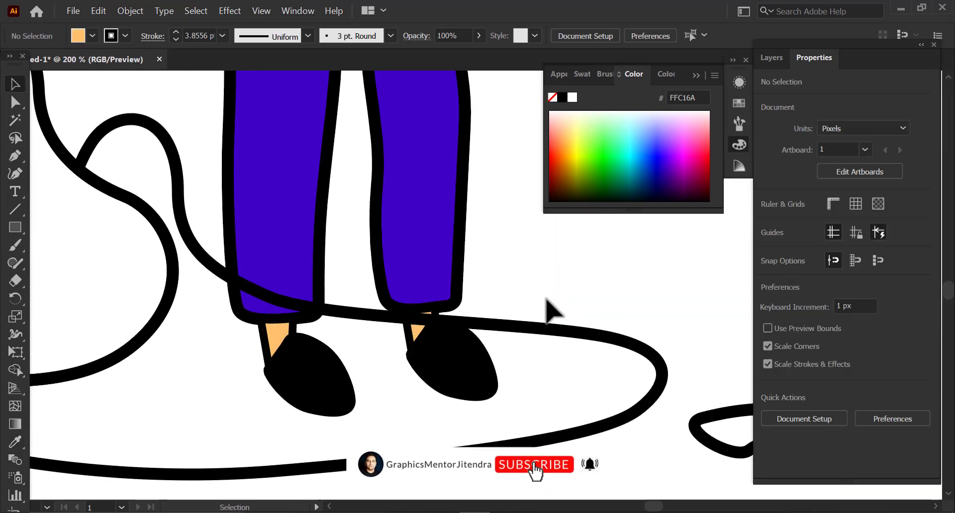
Fill the ground shape beneath the character's feet with the olive yellow B99A00.
{"action": "key", "text": "ctrl+minus"}
{"action": "key", "text": "ctrl+minus"}
{"action": "key", "text": "ctrl+minus"}
{"action": "left_click_drag", "start_coordinate": [475, 277], "coordinate": [449, 324]}
{"action": "left_click", "coordinate": [486, 346]}
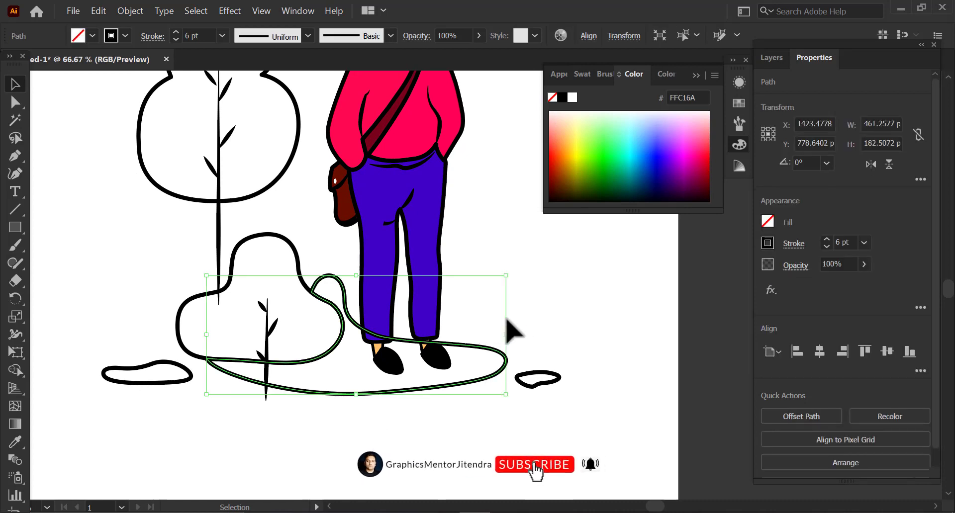
{"action": "left_click", "coordinate": [589, 161]}
{"action": "left_click", "coordinate": [575, 172]}
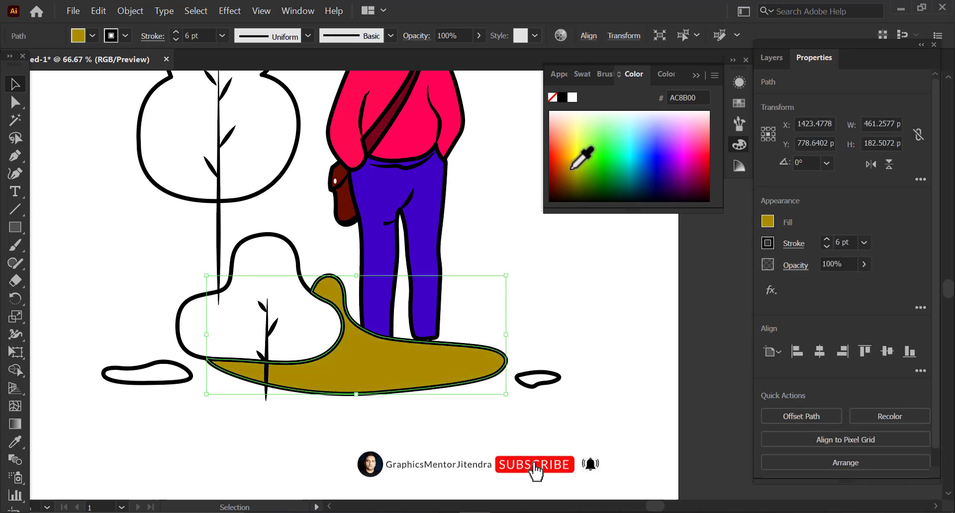
{"action": "left_click", "coordinate": [572, 169]}
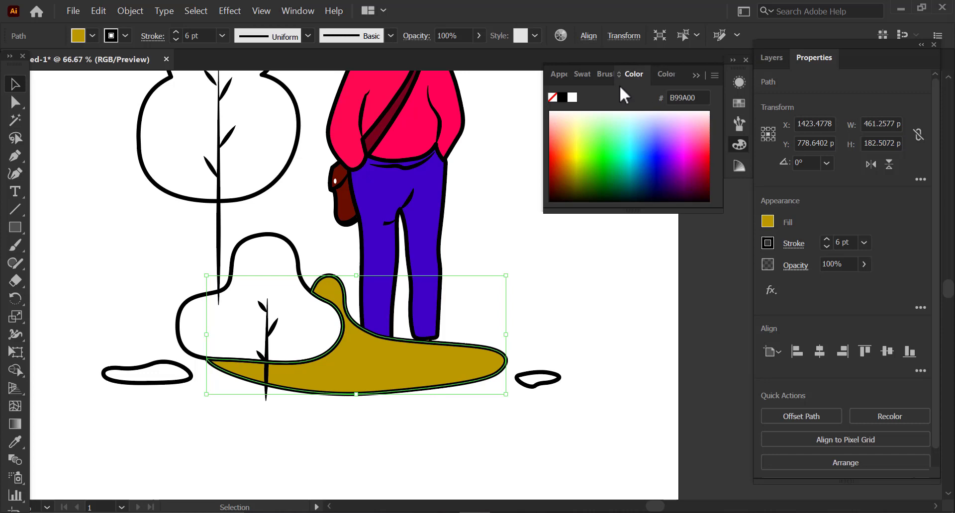
Remove the ground shape's stroke and set its opacity to 33%.
{"action": "left_click", "coordinate": [606, 373]}
{"action": "left_click", "coordinate": [449, 371]}
{"action": "left_click", "coordinate": [867, 263]}
{"action": "left_click_drag", "start_coordinate": [864, 283], "coordinate": [820, 283]}
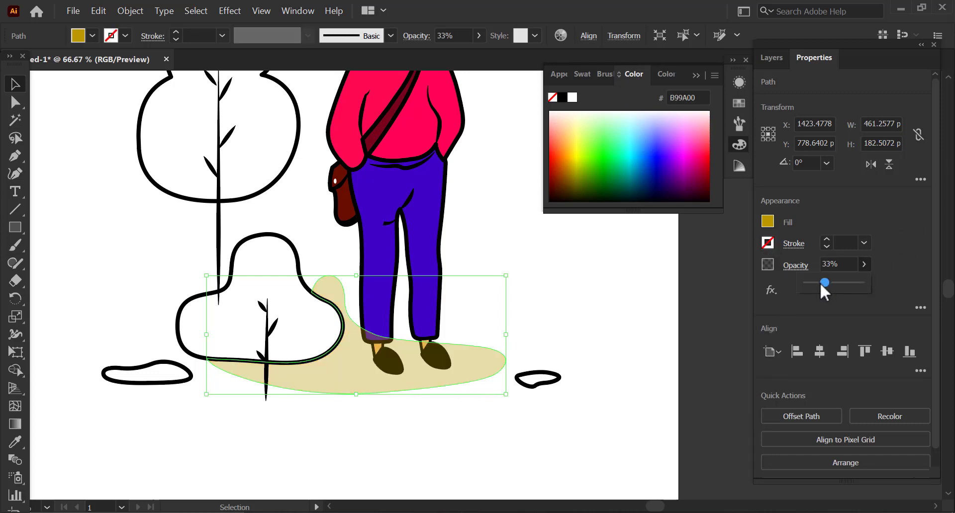
Move Layer 3 below Layer 2 so the ground lies behind the character, and lock Layer 2.
{"action": "left_click", "coordinate": [772, 58]}
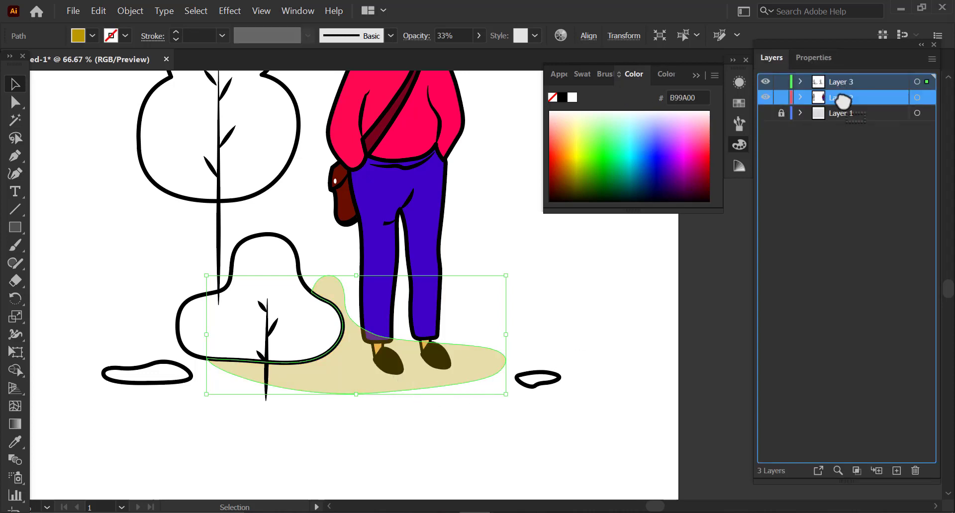
{"action": "left_click", "coordinate": [817, 98]}
{"action": "left_click", "coordinate": [801, 82]}
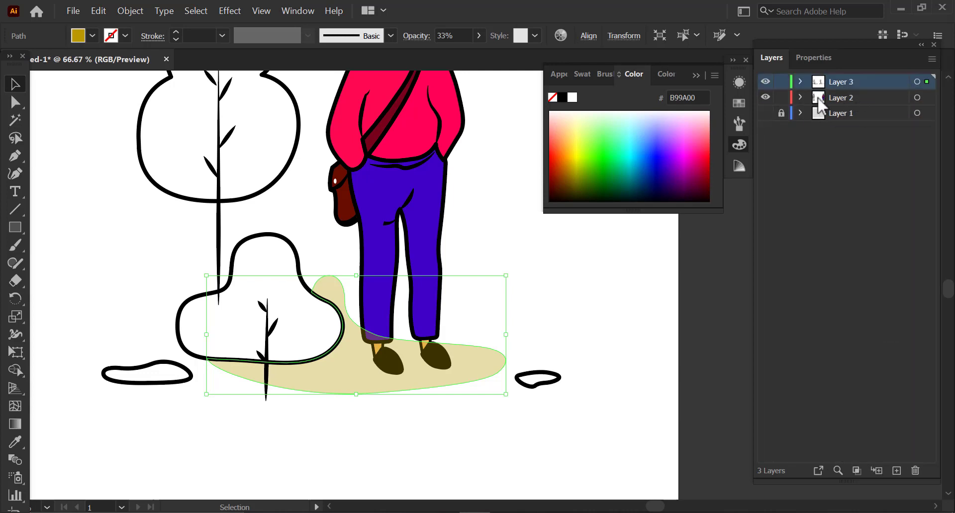
{"action": "left_click_drag", "start_coordinate": [839, 84], "coordinate": [849, 104]}
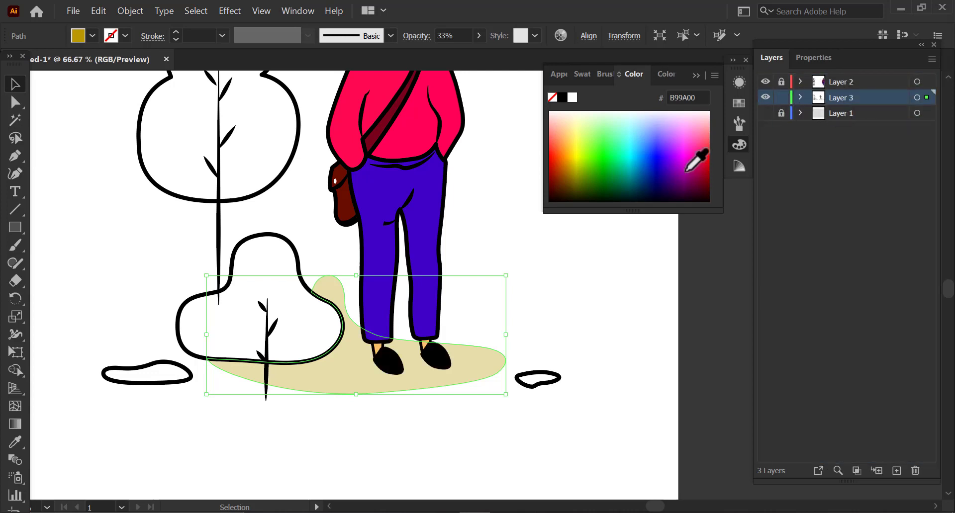
{"action": "left_click", "coordinate": [535, 279]}
Copy the ground shape's fill, stroke and transparency onto the bush with the Eyedropper.
{"action": "left_click_drag", "start_coordinate": [379, 390], "coordinate": [465, 377]}
{"action": "left_click", "coordinate": [412, 344]}
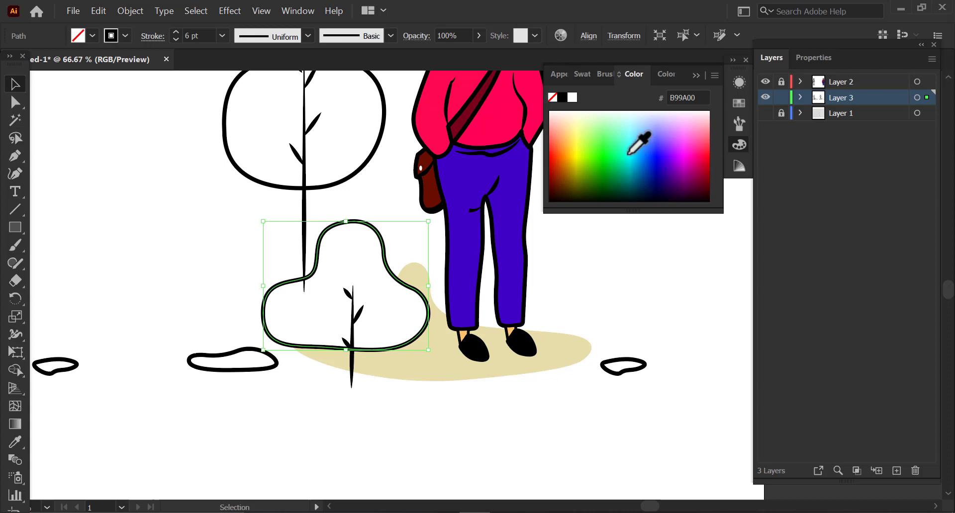
{"action": "left_click", "coordinate": [432, 357]}
{"action": "key", "text": "v"}
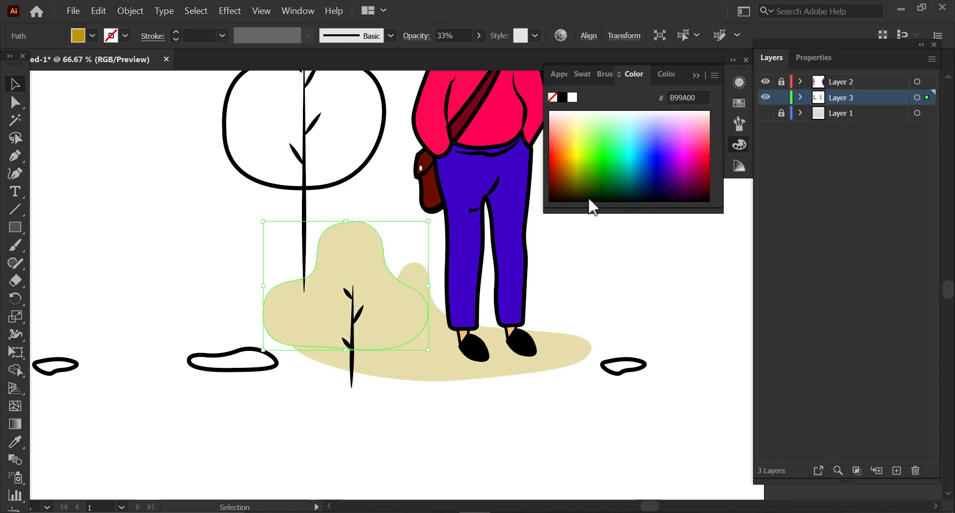
Set the bush's opacity to 100% and change its fill to the yellow FFC208.
{"action": "left_click", "coordinate": [813, 58]}
{"action": "left_click", "coordinate": [864, 264]}
{"action": "left_click_drag", "start_coordinate": [825, 283], "coordinate": [865, 284]}
{"action": "left_click", "coordinate": [569, 150]}
{"action": "left_click_drag", "start_coordinate": [569, 149], "coordinate": [567, 148]}
Recolour the ground shape with the bush's yellow using the Eyedropper and set its opacity to 35%.
{"action": "left_click", "coordinate": [551, 368]}
{"action": "key", "text": "i"}
{"action": "left_click", "coordinate": [409, 337]}
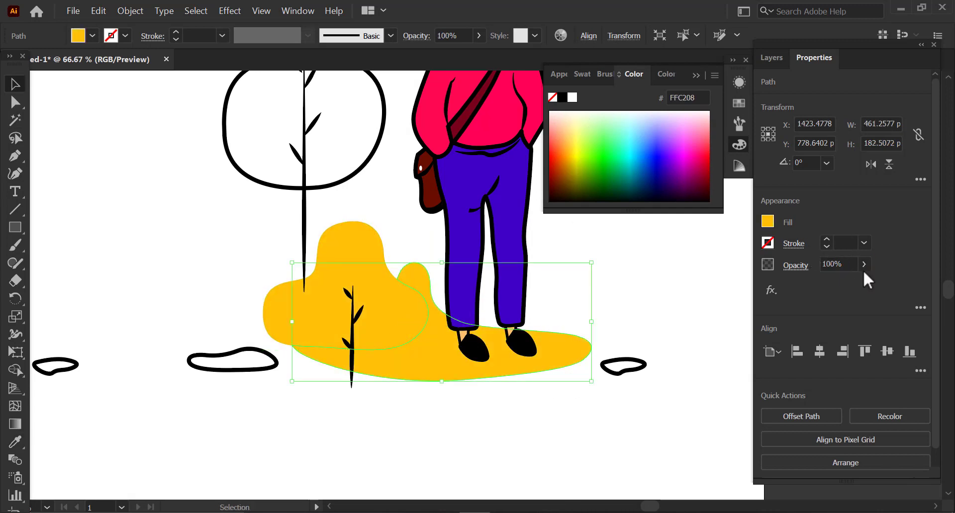
{"action": "left_click", "coordinate": [864, 264]}
{"action": "left_click_drag", "start_coordinate": [865, 284], "coordinate": [826, 282]}
{"action": "left_click", "coordinate": [623, 315]}
{"action": "left_click_drag", "start_coordinate": [410, 317], "coordinate": [435, 386]}
{"action": "left_click", "coordinate": [439, 446]}
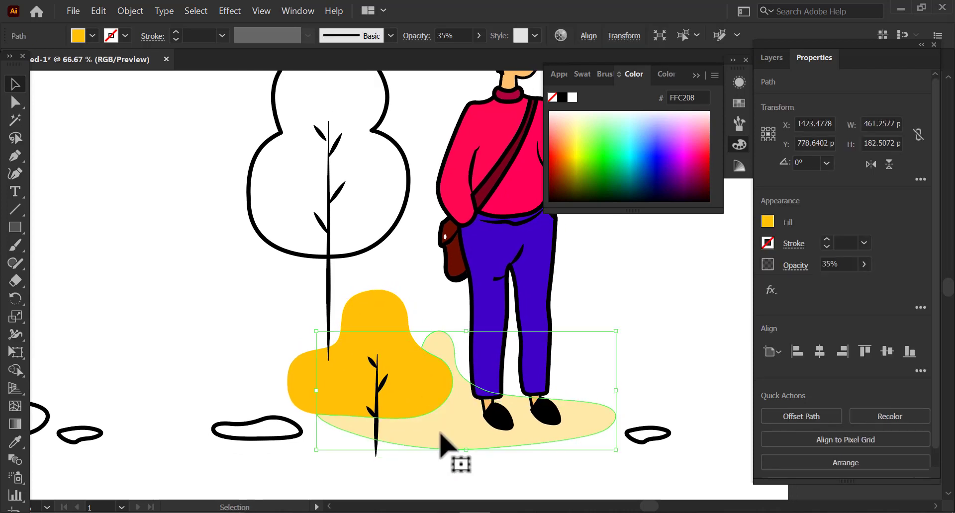
Shorten the bush's stem so that its lower end meets the bush's bottom edge.
{"action": "left_click", "coordinate": [375, 440]}
{"action": "key", "text": "z"}
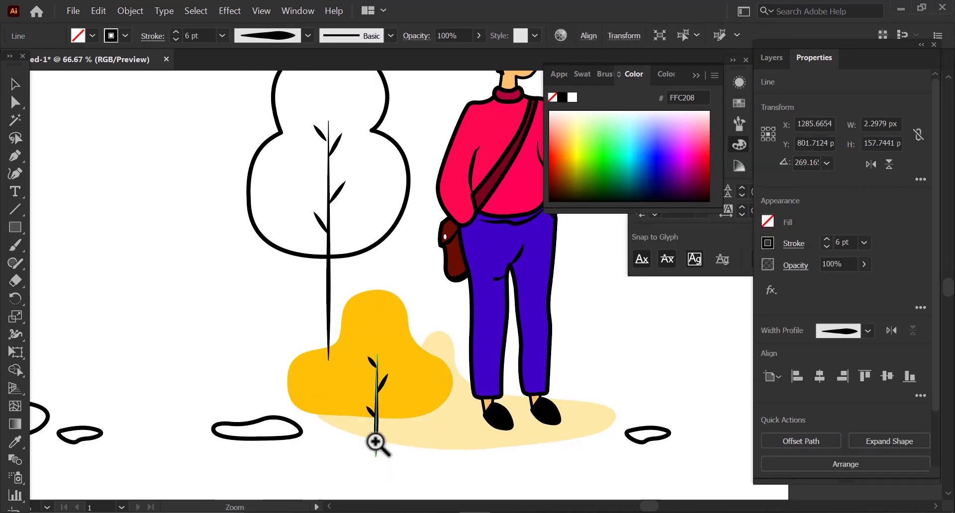
{"action": "left_click", "coordinate": [375, 442]}
{"action": "left_click", "coordinate": [471, 292]}
{"action": "left_click_drag", "start_coordinate": [409, 482], "coordinate": [403, 412]}
{"action": "key", "text": "v"}
{"action": "left_click", "coordinate": [390, 474]}
{"action": "key", "text": "space"}
{"action": "key", "text": "a"}
{"action": "key", "text": "v"}
Extend the bush stem's tip upwards and move its leaves higher along the stem.
{"action": "left_click", "coordinate": [366, 460]}
{"action": "key", "text": "space"}
{"action": "key", "text": "a"}
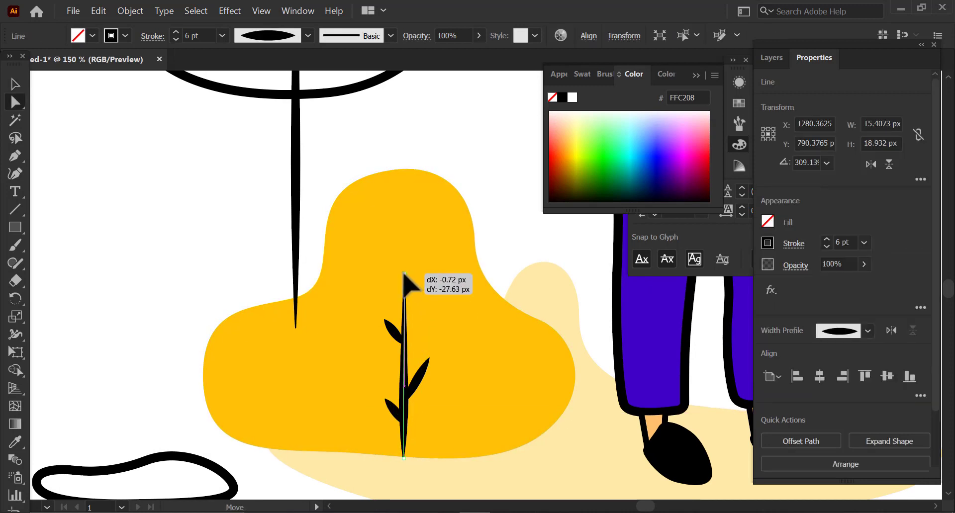
{"action": "left_click_drag", "start_coordinate": [404, 274], "coordinate": [404, 270]}
{"action": "key", "text": "v"}
{"action": "left_click_drag", "start_coordinate": [418, 378], "coordinate": [418, 352]}
{"action": "left_click_drag", "start_coordinate": [391, 322], "coordinate": [392, 288]}
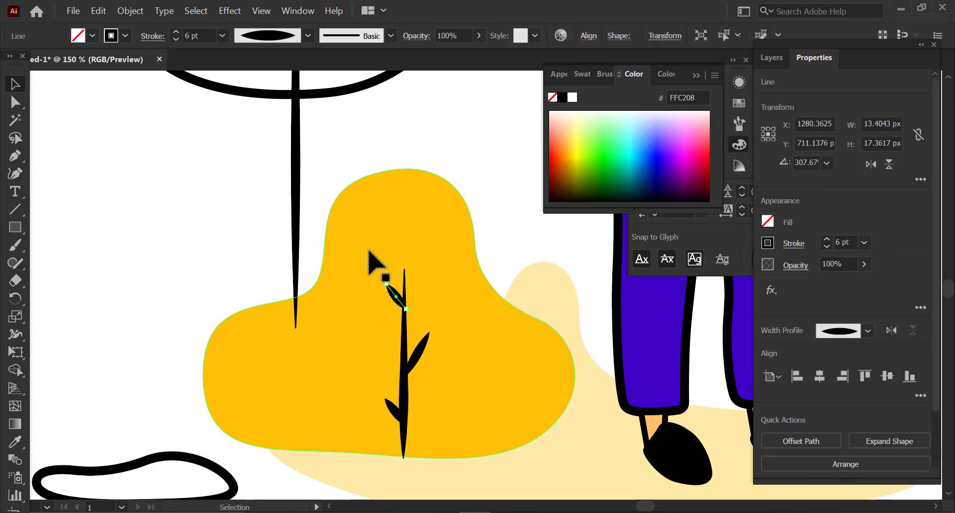
{"action": "left_click", "coordinate": [216, 254]}
Extend the tree trunk's lower end down to the bush's bottom edge.
{"action": "key", "text": "space"}
{"action": "mouse_move", "coordinate": [330, 186]}
{"action": "left_mouse_down"}
{"action": "mouse_move", "coordinate": [351, 222]}
{"action": "mouse_move", "coordinate": [347, 186]}
{"action": "left_mouse_up"}
{"action": "left_click", "coordinate": [315, 315]}
{"action": "key", "text": "a"}
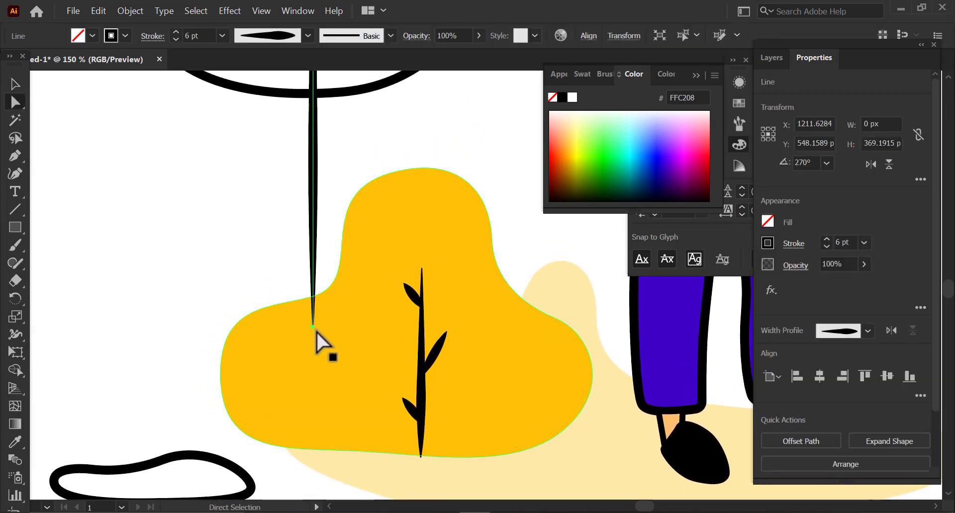
{"action": "left_click_drag", "start_coordinate": [314, 331], "coordinate": [315, 442]}
{"action": "left_click", "coordinate": [175, 373]}
{"action": "key", "text": "v"}
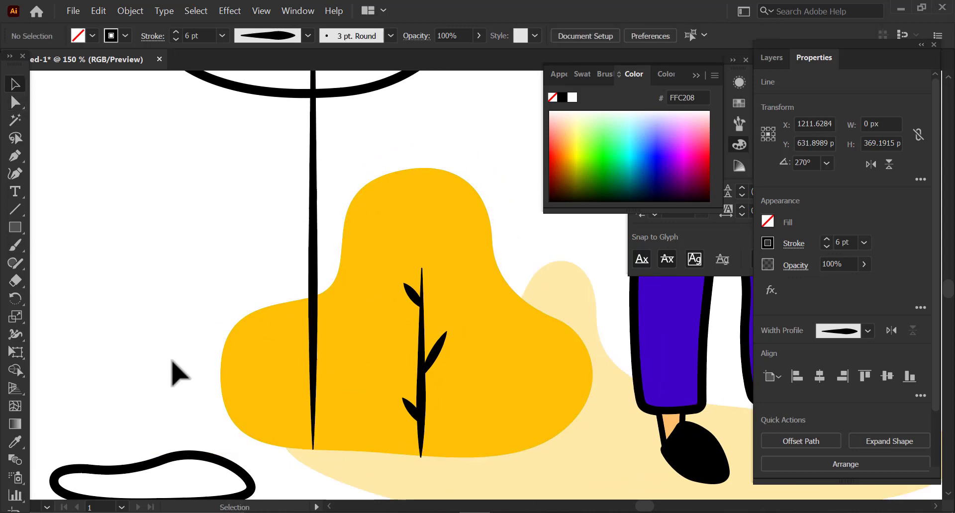
Extend the tree trunk's tip slightly higher inside the crown.
{"action": "left_click", "coordinate": [313, 348]}
{"action": "key", "text": "space"}
{"action": "left_click_drag", "start_coordinate": [336, 226], "coordinate": [335, 351]}
{"action": "left_click", "coordinate": [336, 326], "text": "ctrl+alt"}
{"action": "left_click", "coordinate": [337, 326], "text": "ctrl+alt"}
{"action": "left_click_drag", "start_coordinate": [300, 211], "coordinate": [343, 196]}
{"action": "key", "text": "c"}
{"action": "left_click", "coordinate": [304, 327]}
{"action": "left_click", "coordinate": [615, 281]}
Enlarge the tree crown slightly and give it the bush's solid yellow with the Eyedropper.
{"action": "key", "text": "v"}
{"action": "left_click", "coordinate": [398, 339]}
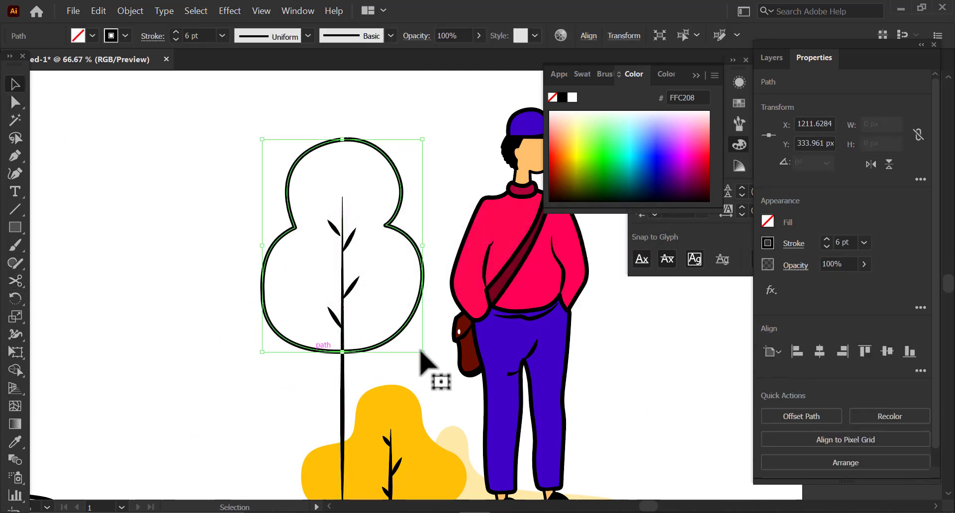
{"action": "mouse_move", "coordinate": [421, 349]}
{"action": "left_mouse_down"}
{"action": "mouse_move", "coordinate": [439, 366]}
{"action": "mouse_move", "coordinate": [439, 385]}
{"action": "mouse_move", "coordinate": [380, 316]}
{"action": "left_mouse_up"}
{"action": "key", "text": "i"}
{"action": "left_click", "coordinate": [383, 409]}
Set the opacity of the ground shape beneath the character to 56%.
{"action": "key", "text": "v"}
{"action": "left_click", "coordinate": [335, 405]}
{"action": "key", "text": "space"}
{"action": "left_click", "coordinate": [397, 465]}
{"action": "left_click", "coordinate": [864, 265]}
{"action": "left_click", "coordinate": [837, 282]}
{"action": "left_click", "coordinate": [614, 404]}
{"action": "scroll", "coordinate": [600, 448], "scroll_direction": "down", "scroll_amount": 1}
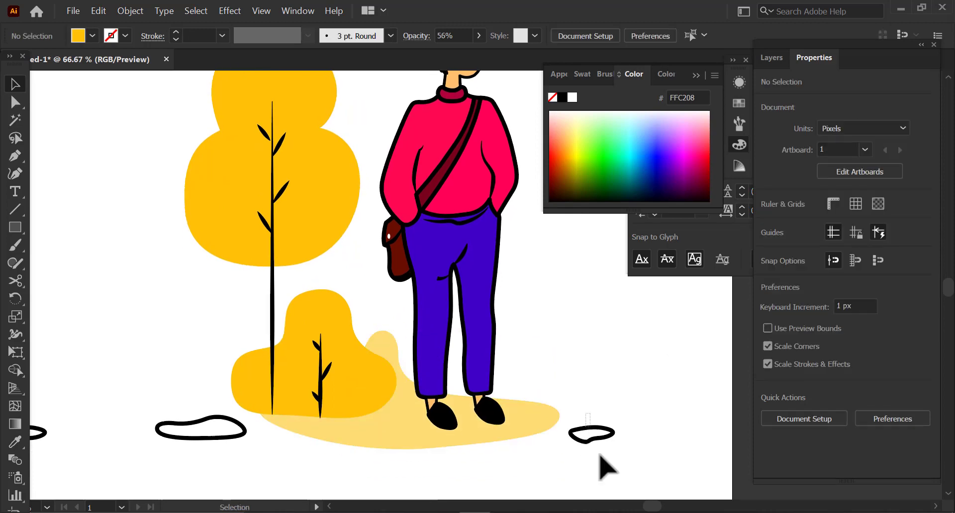
Colour the two small ground patches beside the scene with the solid yellow FFC208 using the Eyedropper.
{"action": "left_click", "coordinate": [595, 440]}
{"action": "left_click", "coordinate": [243, 429], "text": "shift"}
{"action": "key", "text": "i"}
{"action": "left_click", "coordinate": [260, 400]}
Review the coloured illustration as a whole next to the original line art.
{"action": "left_click_drag", "start_coordinate": [532, 367], "coordinate": [528, 362]}
{"action": "left_click", "coordinate": [529, 362], "text": "ctrl+alt"}
{"action": "left_click", "coordinate": [528, 362], "text": "ctrl+alt"}
{"action": "left_click", "coordinate": [529, 362], "text": "ctrl+alt"}
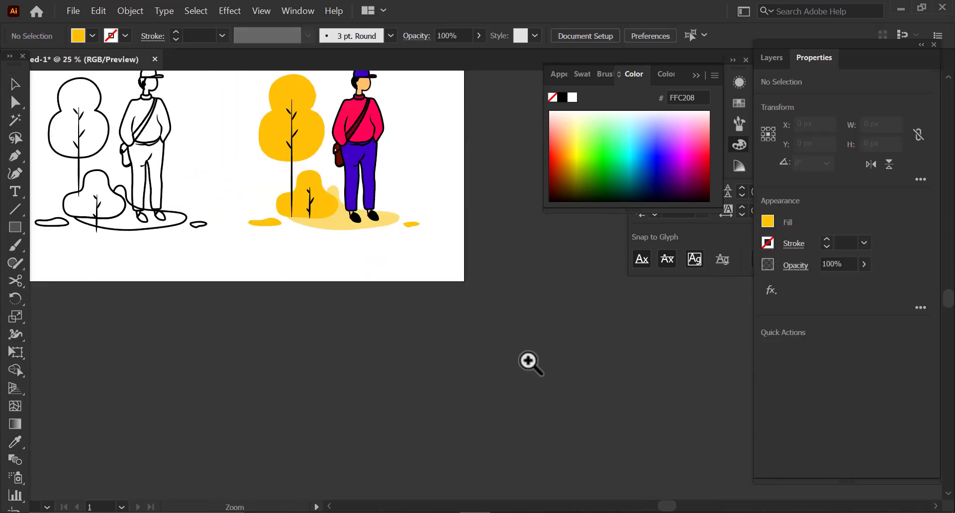
{"action": "left_click", "coordinate": [376, 202], "text": "ctrl"}
{"action": "left_click_drag", "start_coordinate": [505, 228], "coordinate": [450, 277]}
{"action": "left_click", "coordinate": [439, 267], "text": "ctrl+alt"}
{"action": "left_click", "coordinate": [462, 275], "text": "ctrl"}
{"action": "left_click", "coordinate": [468, 281], "text": "ctrl"}
{"action": "left_click", "coordinate": [469, 282], "text": "ctrl"}
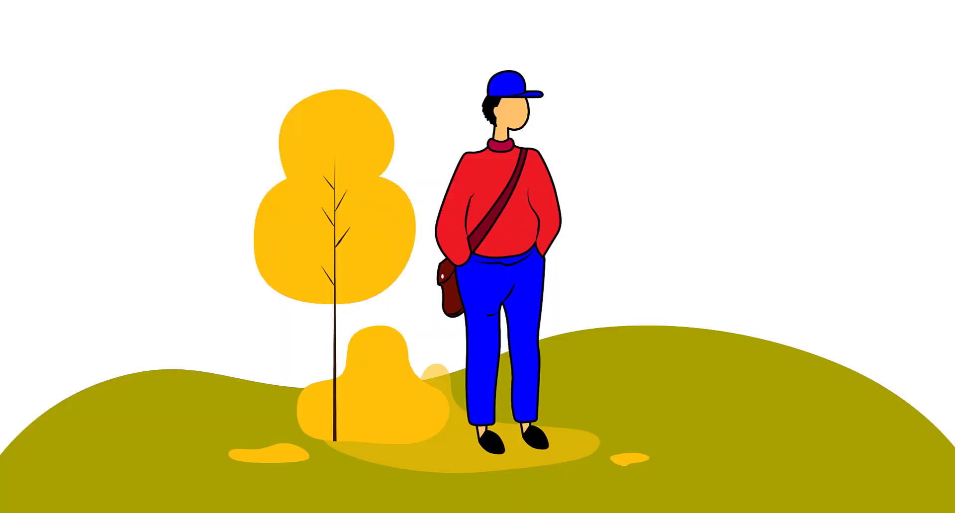